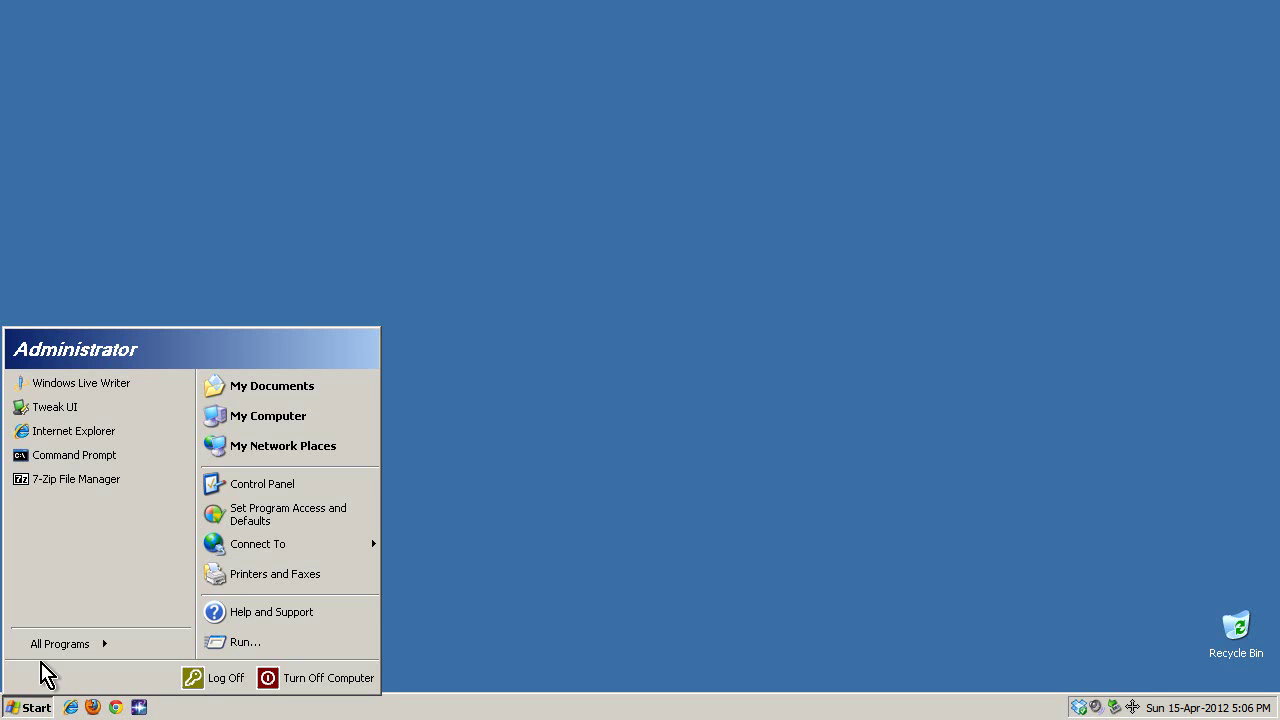
Close the Start menu by clicking the empty desktop.
{"action": "left_click", "coordinate": [515, 370]}
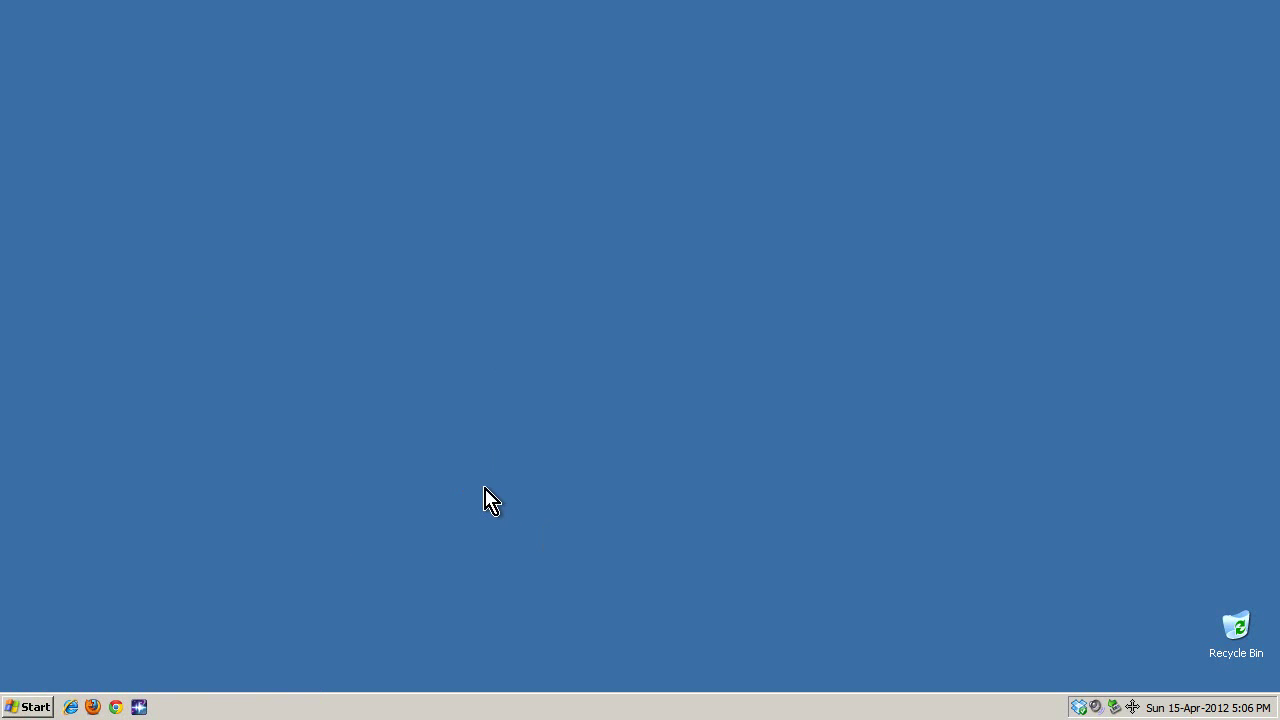
Launch Internet Explorer and go to claws-mail.org.
{"action": "left_click", "coordinate": [71, 707]}
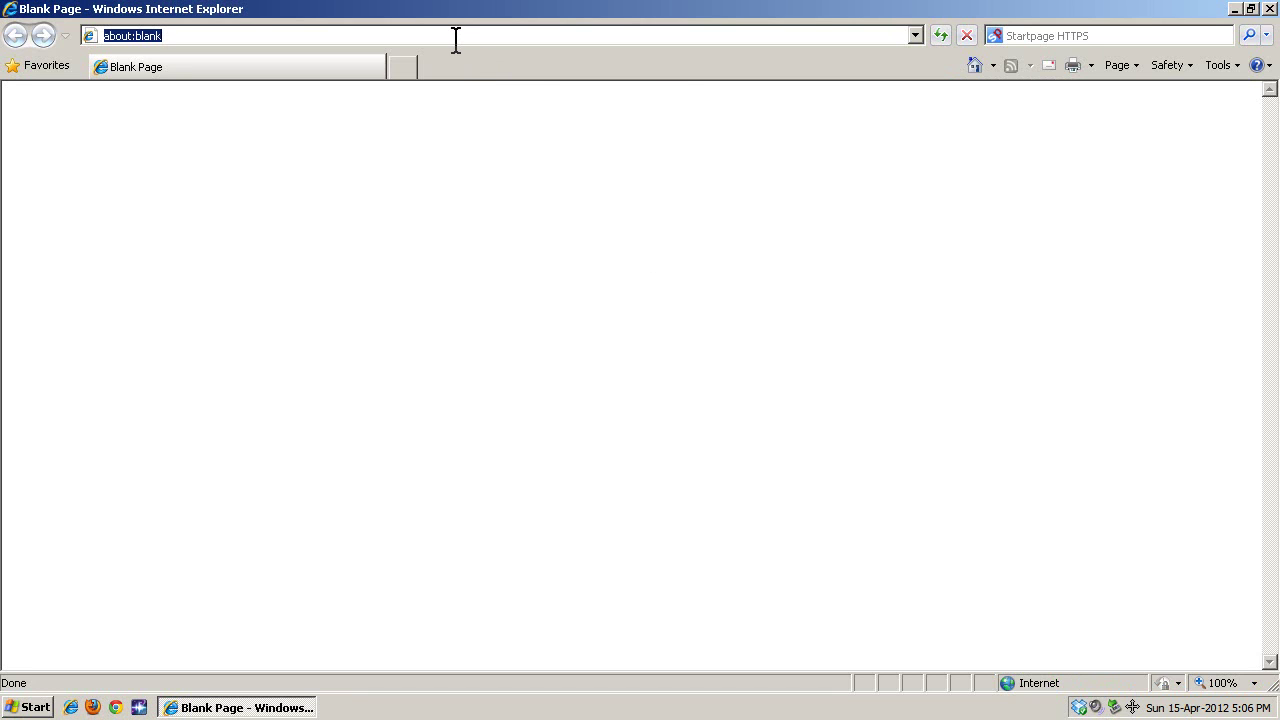
{"action": "type", "text": "claws-mail.org"}
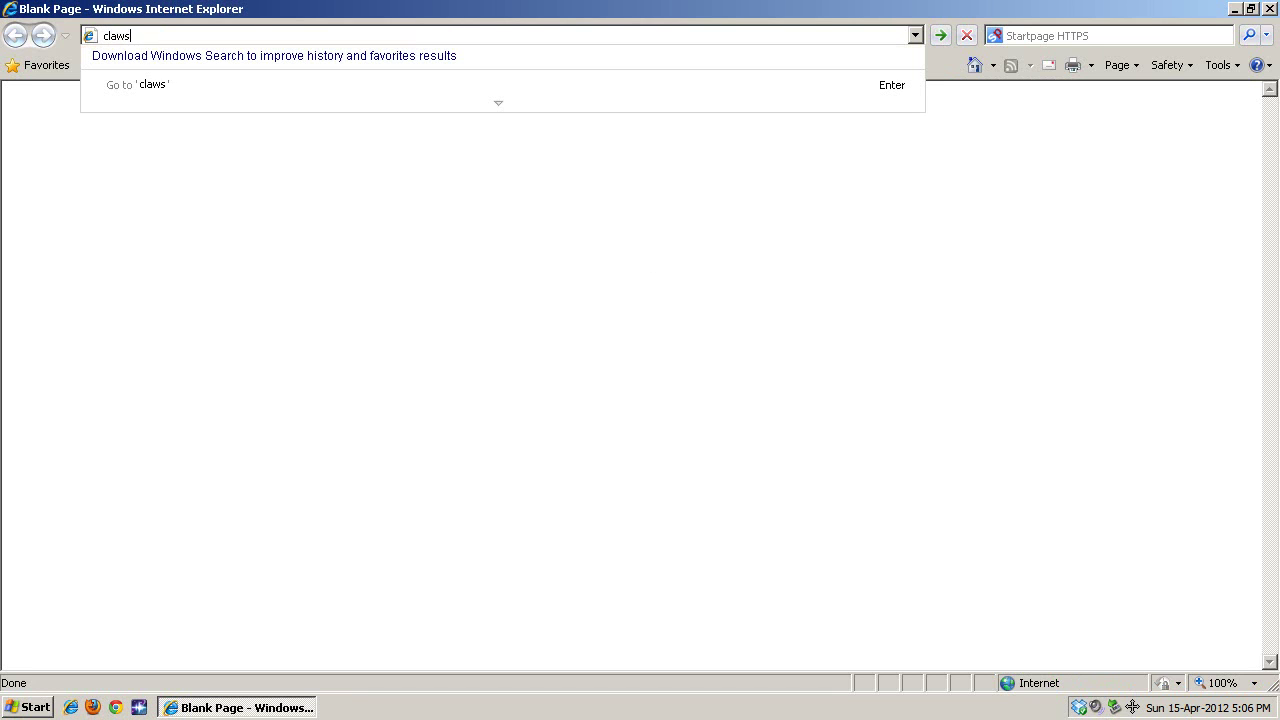
{"action": "key", "text": "Return"}
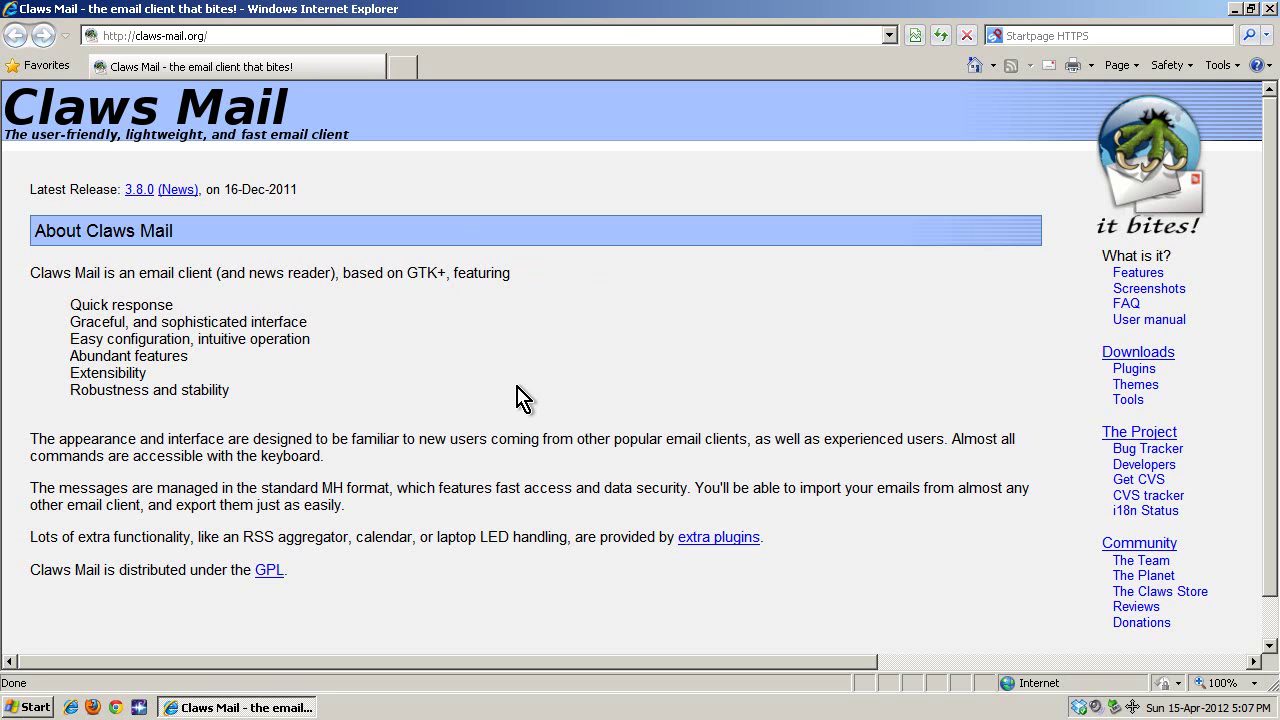
Open the Claws Mail Downloads page and scroll down to the Windows port entry.
{"action": "left_click", "coordinate": [1138, 352]}
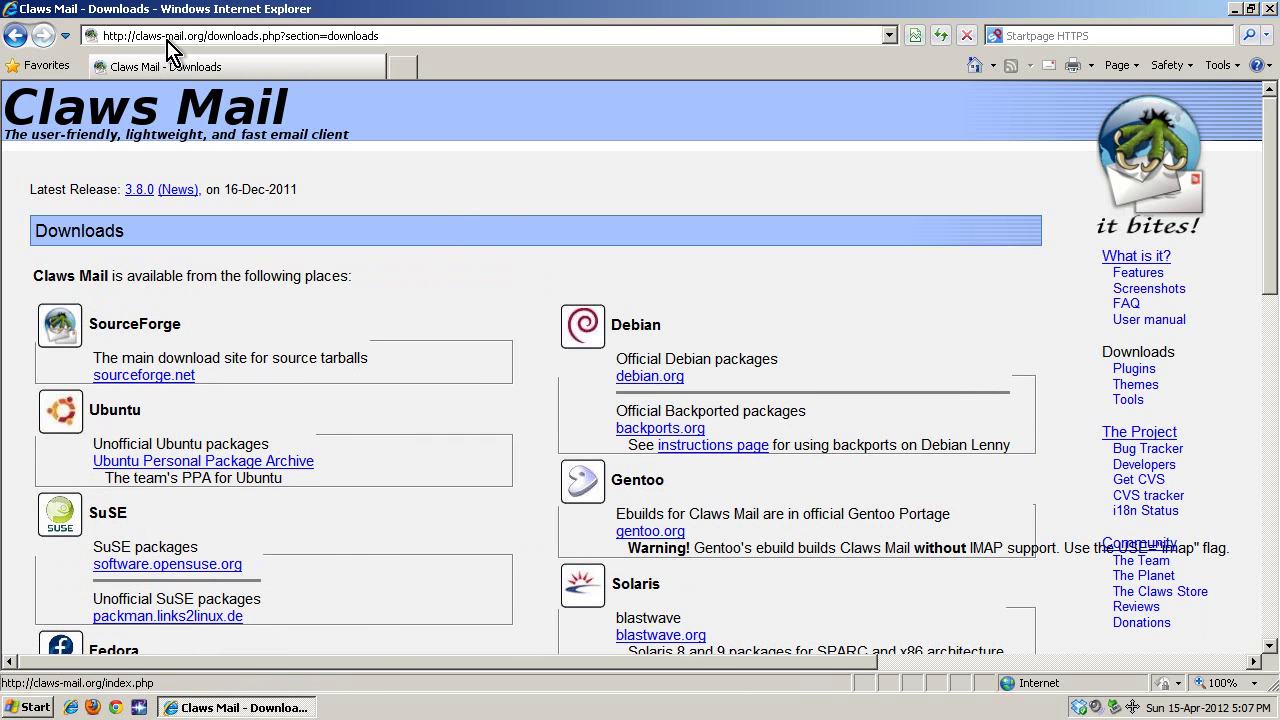
{"action": "scroll", "coordinate": [445, 352], "scroll_direction": "down", "scroll_amount": 1}
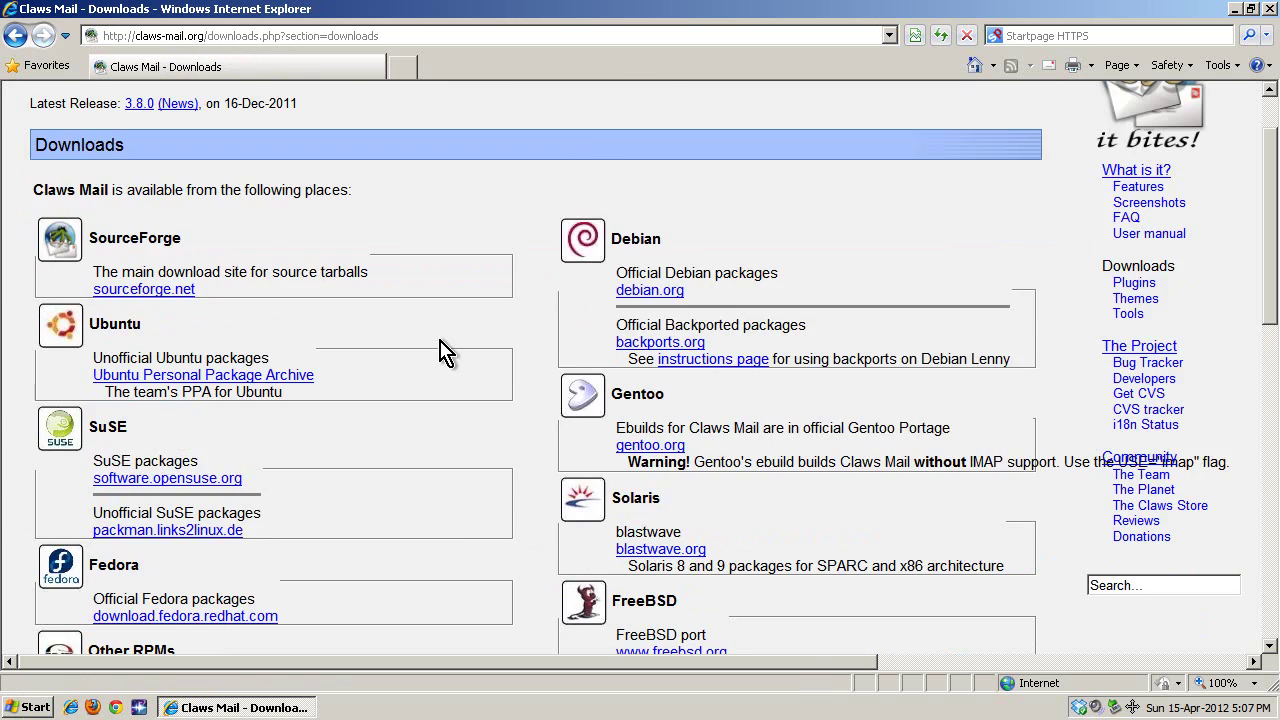
{"action": "scroll", "coordinate": [445, 352], "scroll_direction": "down", "scroll_amount": 1}
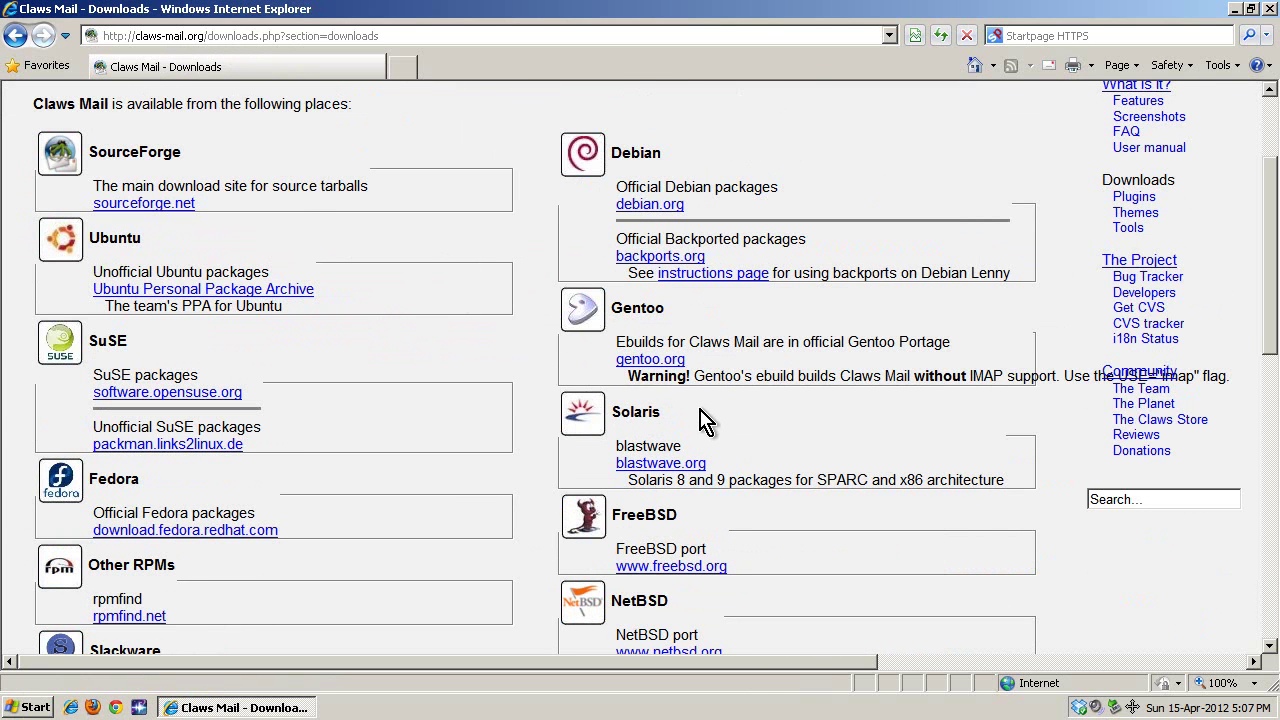
{"action": "scroll", "coordinate": [560, 515], "scroll_direction": "down", "scroll_amount": 1}
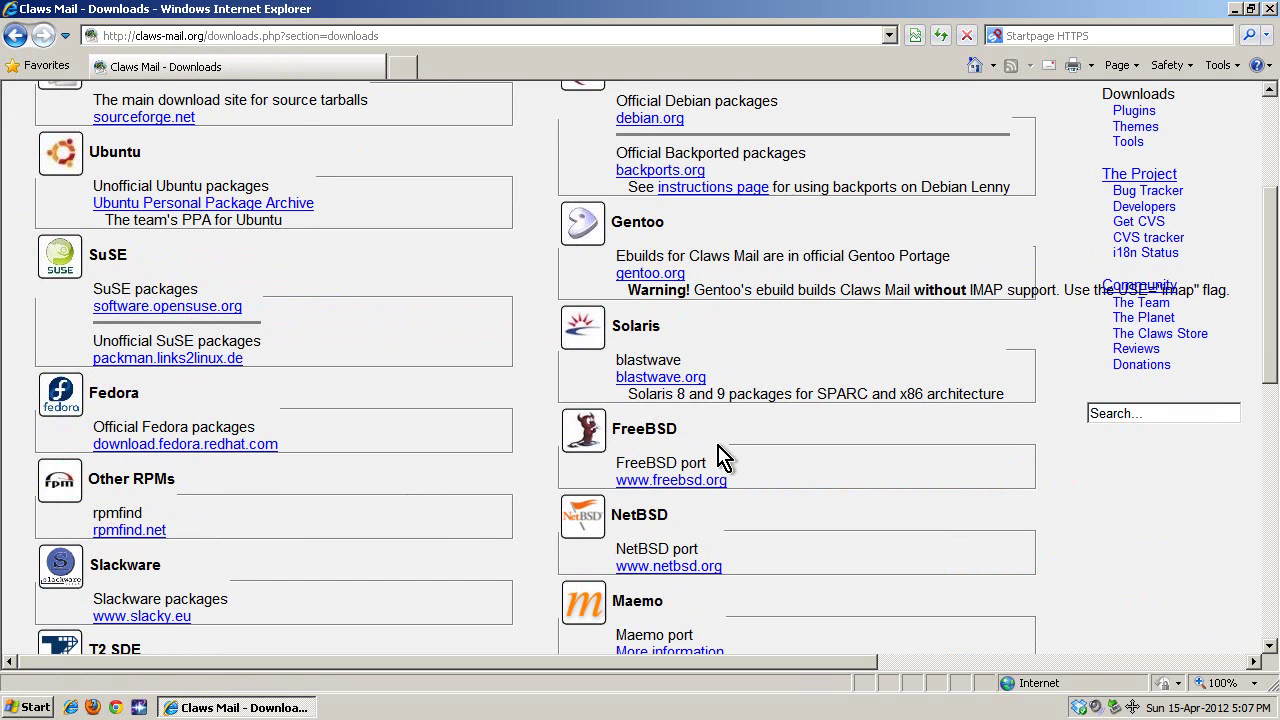
{"action": "scroll", "coordinate": [476, 447], "scroll_direction": "down", "scroll_amount": 1}
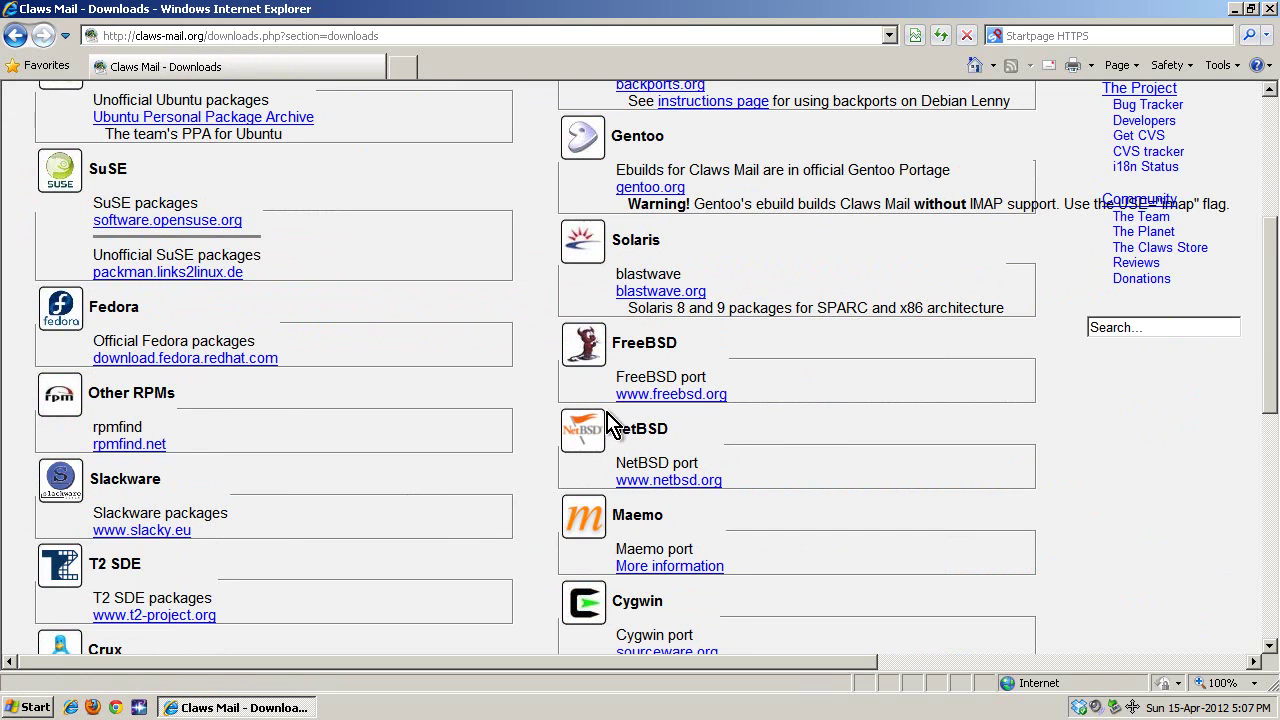
{"action": "scroll", "coordinate": [540, 515], "scroll_direction": "down", "scroll_amount": 1}
{"action": "scroll", "coordinate": [486, 491], "scroll_direction": "down", "scroll_amount": 2}
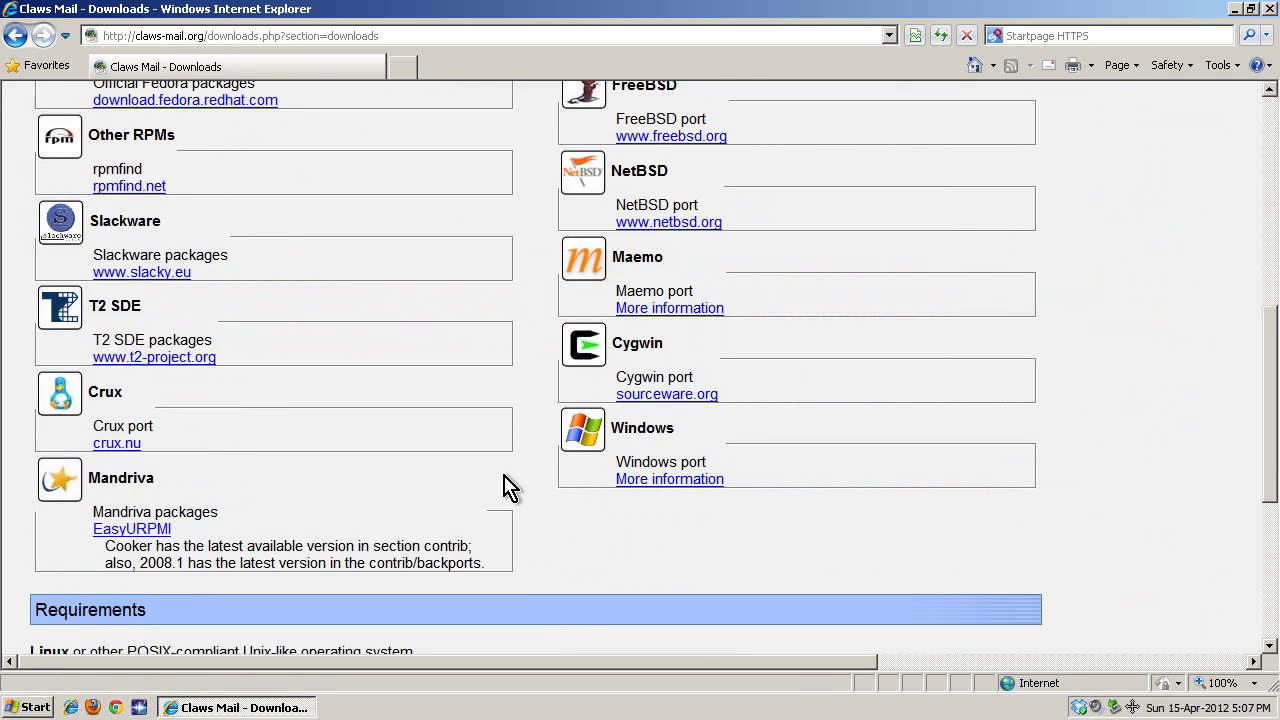
{"action": "left_click_drag", "start_coordinate": [614, 429], "coordinate": [694, 434]}
{"action": "left_click", "coordinate": [697, 436]}
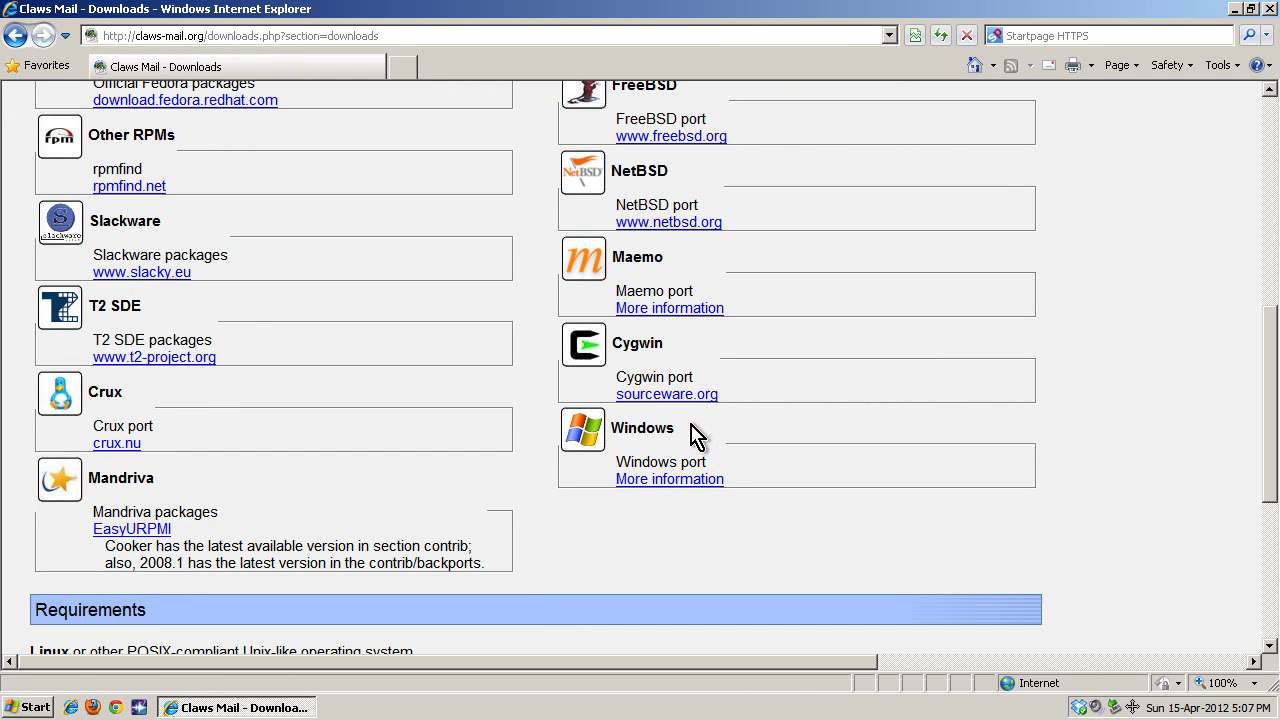
Open the More information page for the Windows port.
{"action": "left_click", "coordinate": [668, 480]}
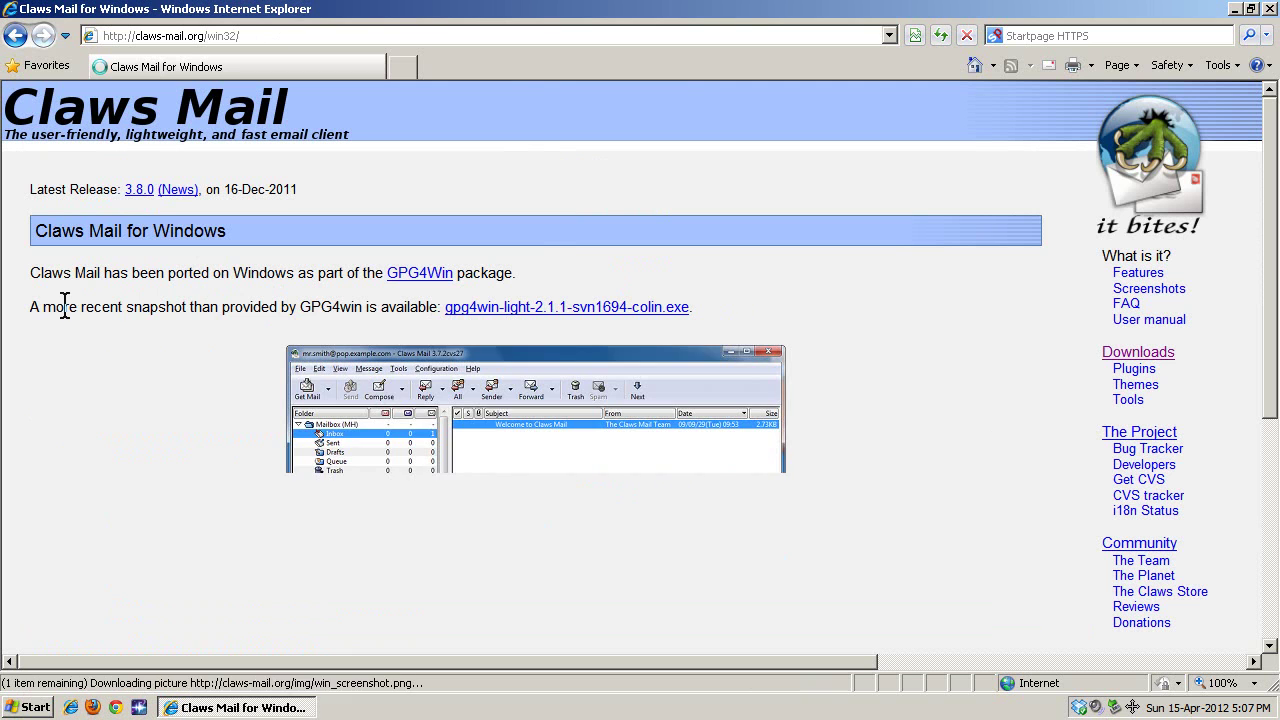
{"action": "left_click_drag", "start_coordinate": [40, 308], "coordinate": [371, 320]}
{"action": "left_click", "coordinate": [361, 305]}
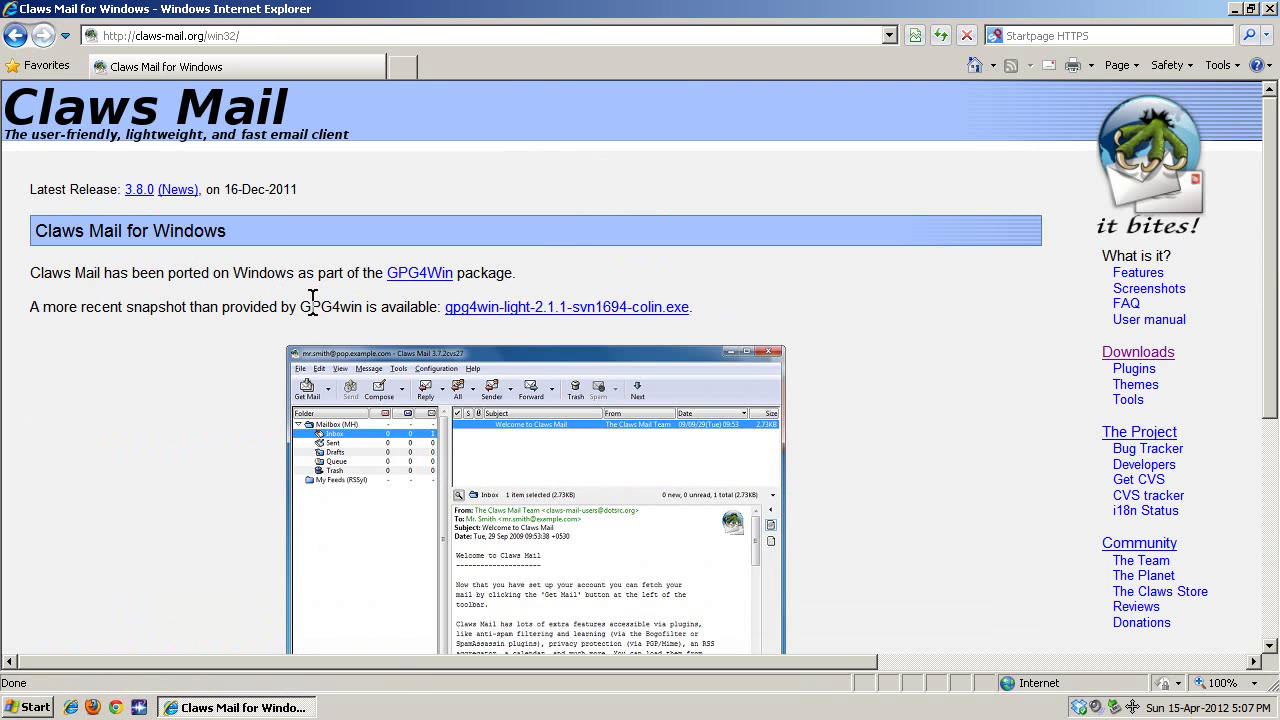
Preview the GPG4Win site in a new tab, then download and run gpg4win-light-2.1.1-svn1694-colin.exe.
{"action": "right_click", "coordinate": [404, 276]}
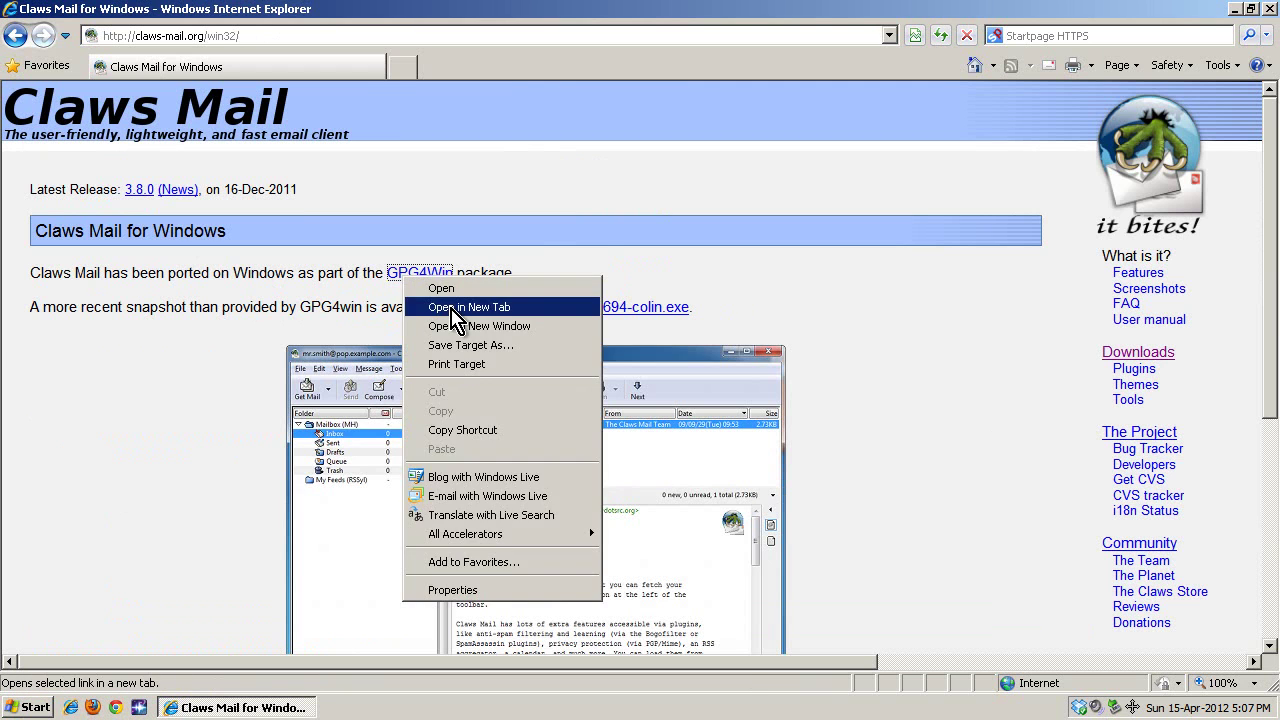
{"action": "left_click", "coordinate": [455, 310]}
{"action": "left_click", "coordinate": [362, 72]}
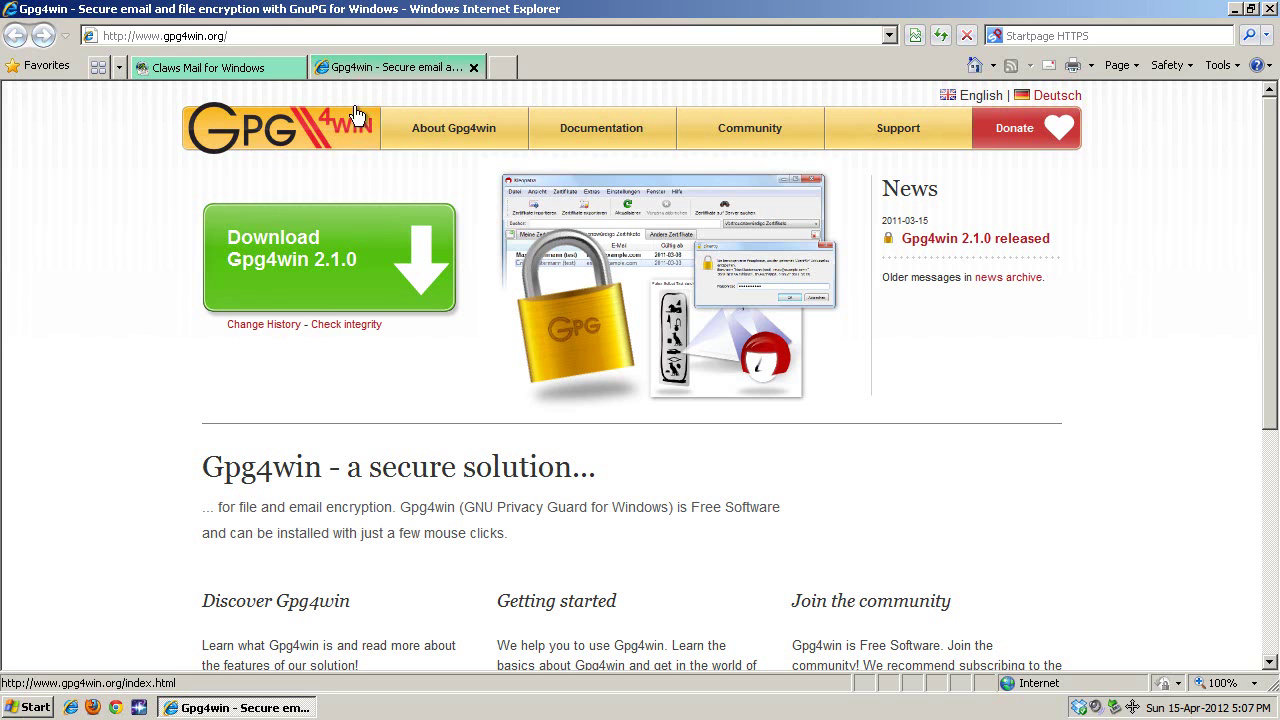
{"action": "left_click", "coordinate": [474, 67]}
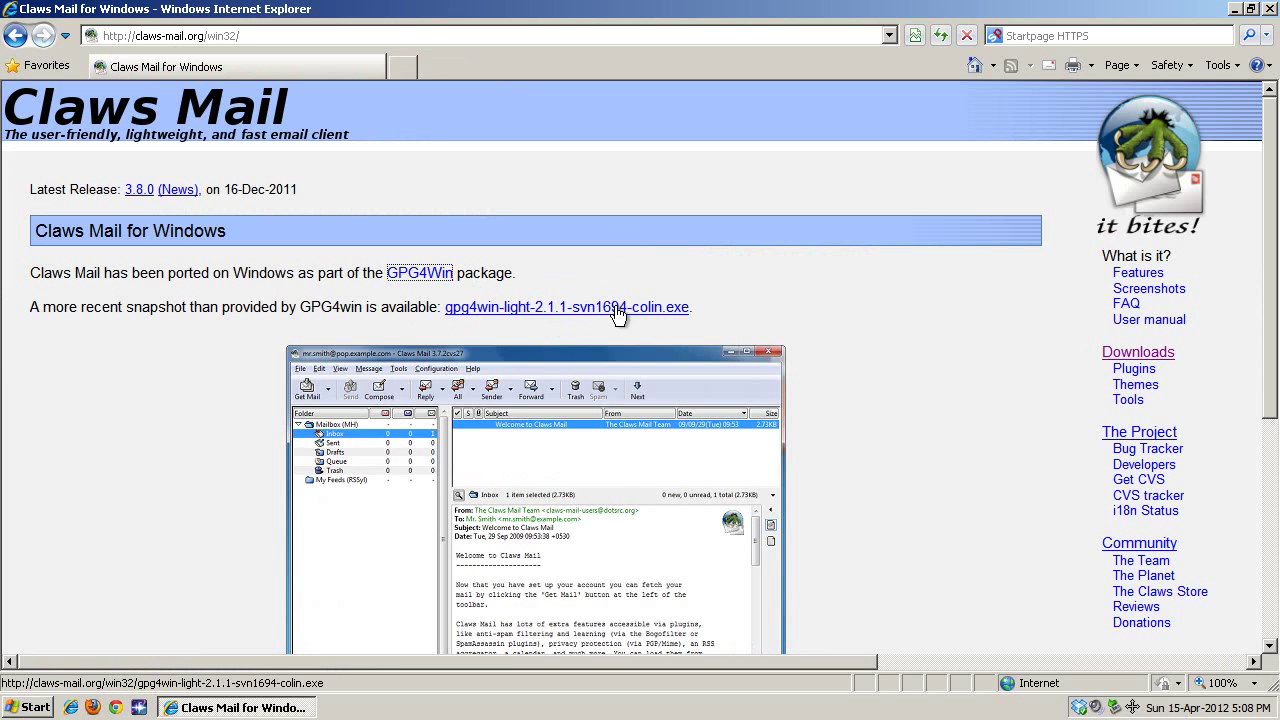
{"action": "left_click", "coordinate": [586, 312]}
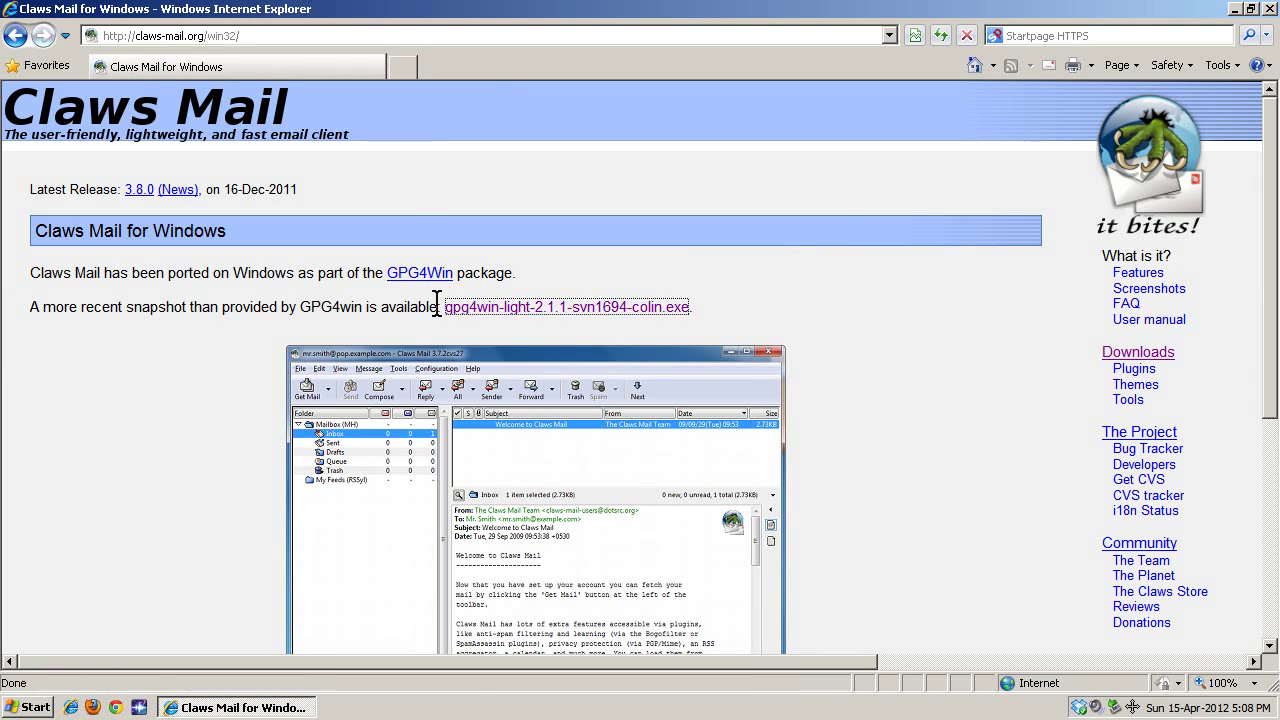
{"action": "left_click", "coordinate": [615, 369]}
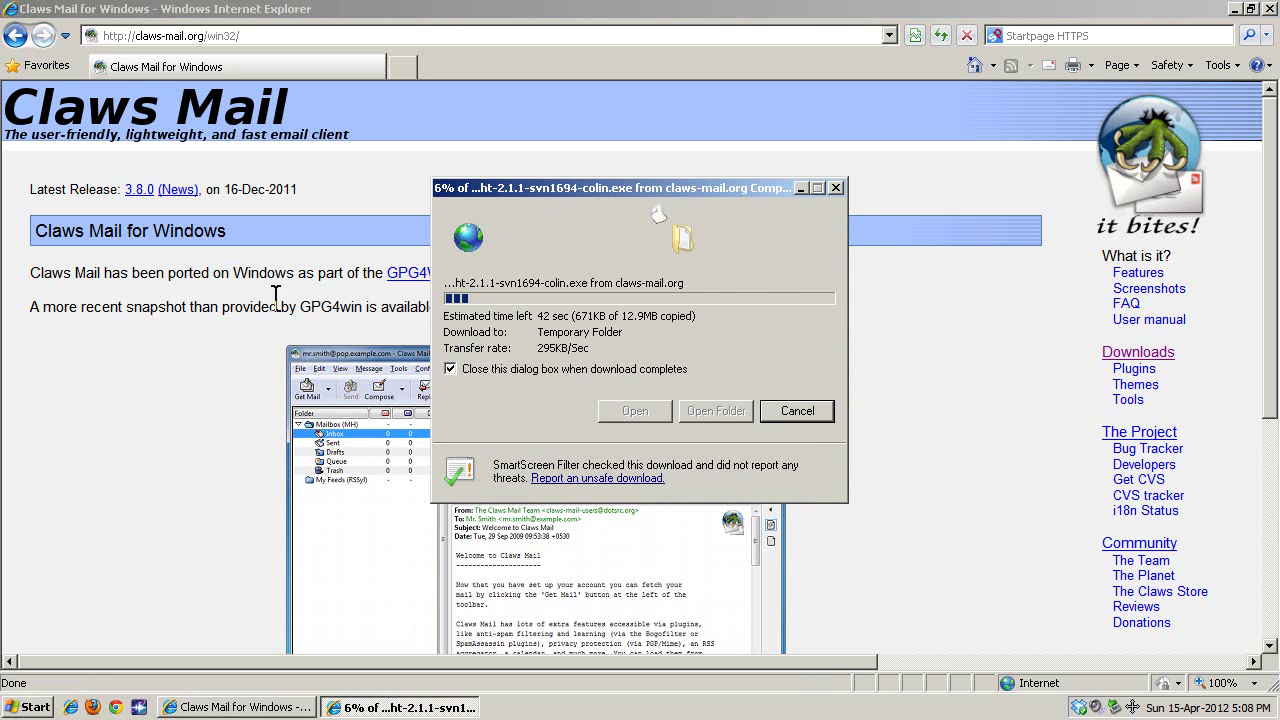
Search the web for 'sylpheed' and open the official Sylpheed site.
{"action": "left_click", "coordinate": [277, 72]}
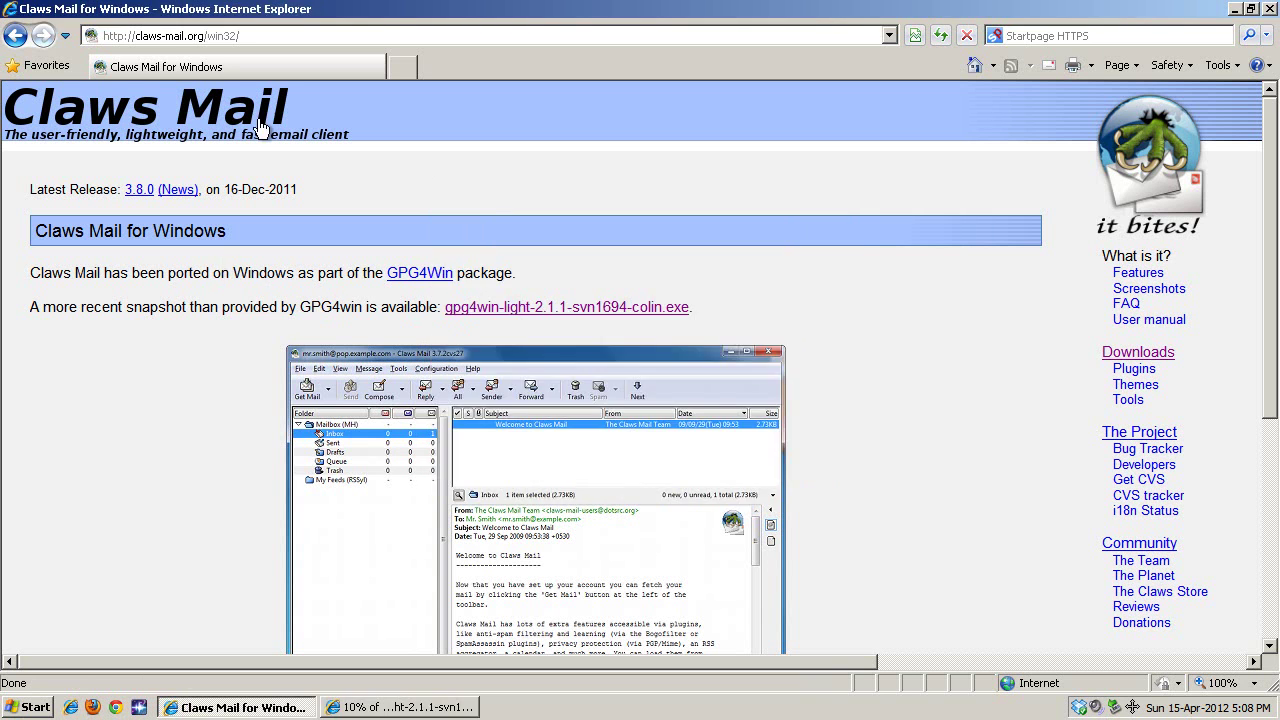
{"action": "left_click", "coordinate": [563, 36]}
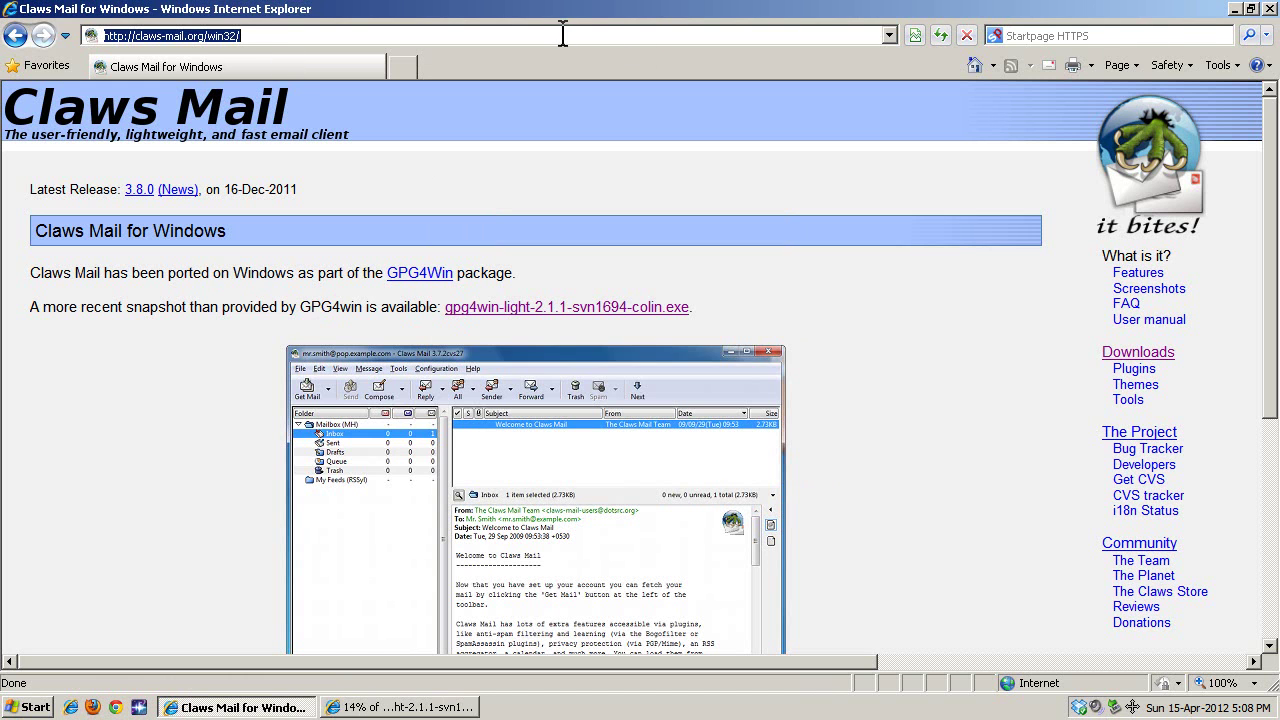
{"action": "left_click", "coordinate": [1027, 36]}
{"action": "type", "text": "s"}
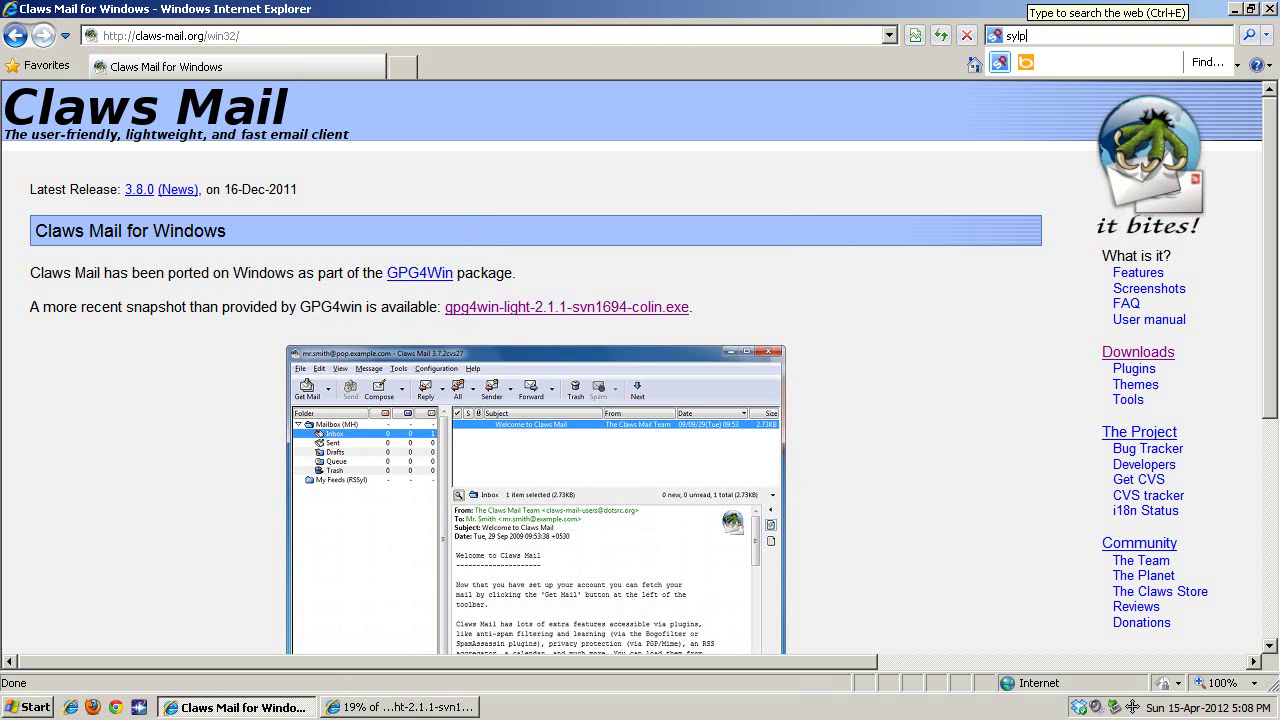
{"action": "type", "text": "ylp"}
{"action": "key", "text": "BackSpace"}
{"action": "type", "text": "pheed"}
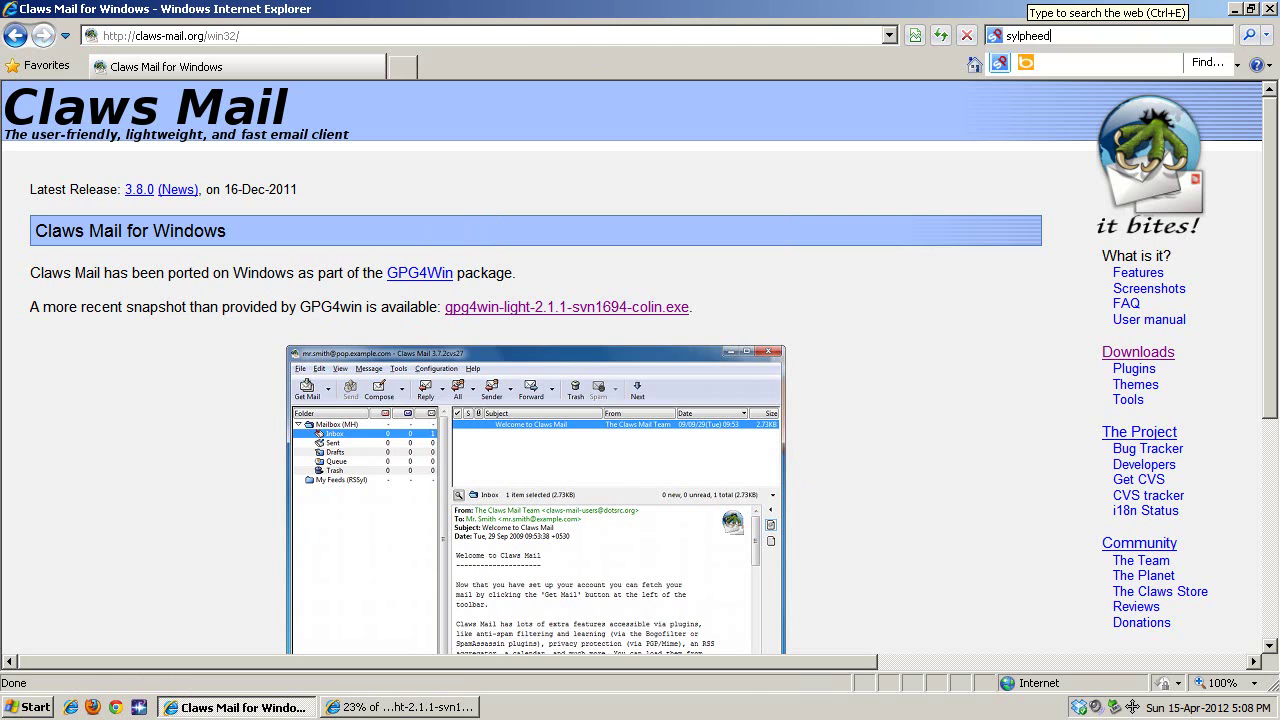
{"action": "key", "text": "Return"}
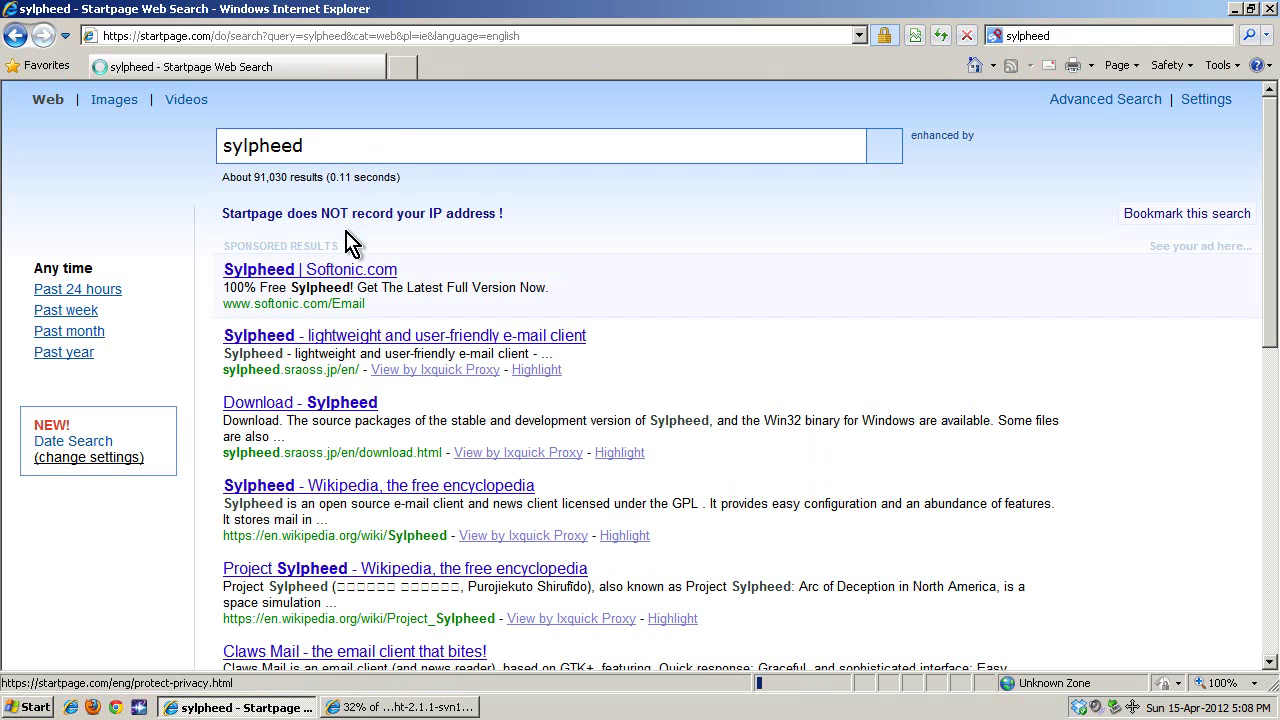
{"action": "left_click", "coordinate": [316, 340]}
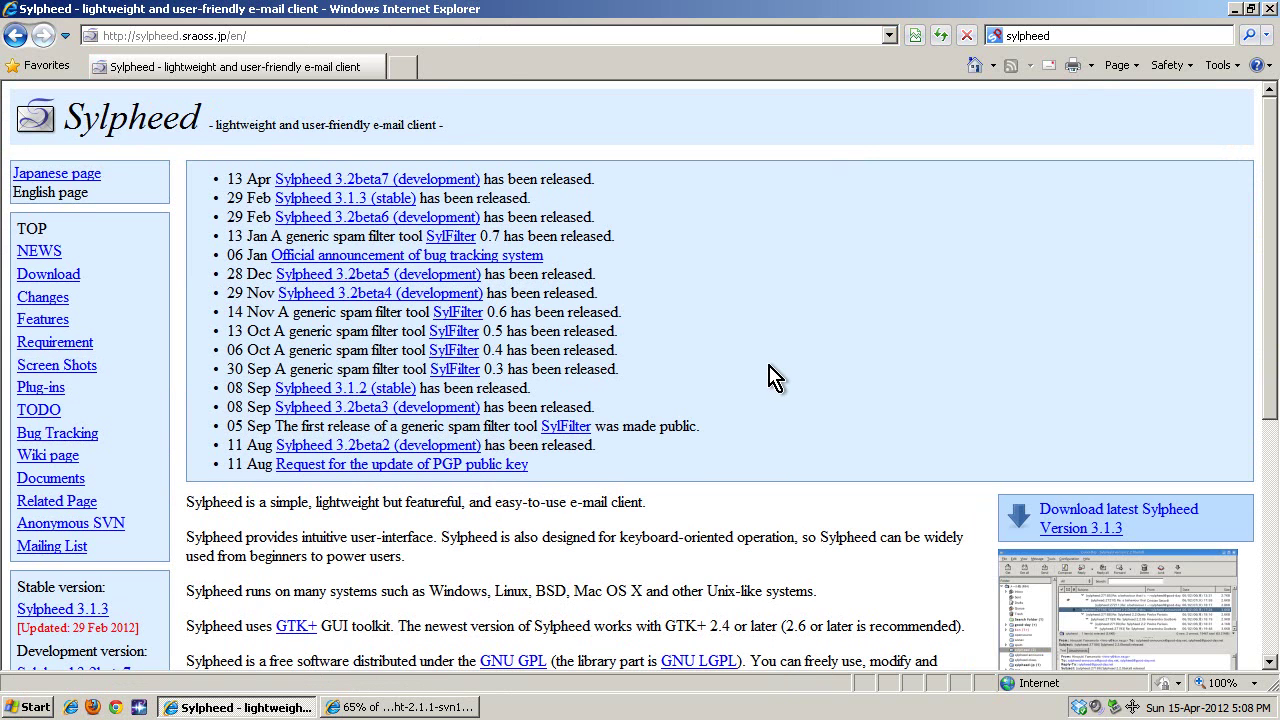
Browse the Sylpheed page, then go back to the Claws Mail for Windows page.
{"action": "scroll", "coordinate": [775, 378], "scroll_direction": "down", "scroll_amount": 3}
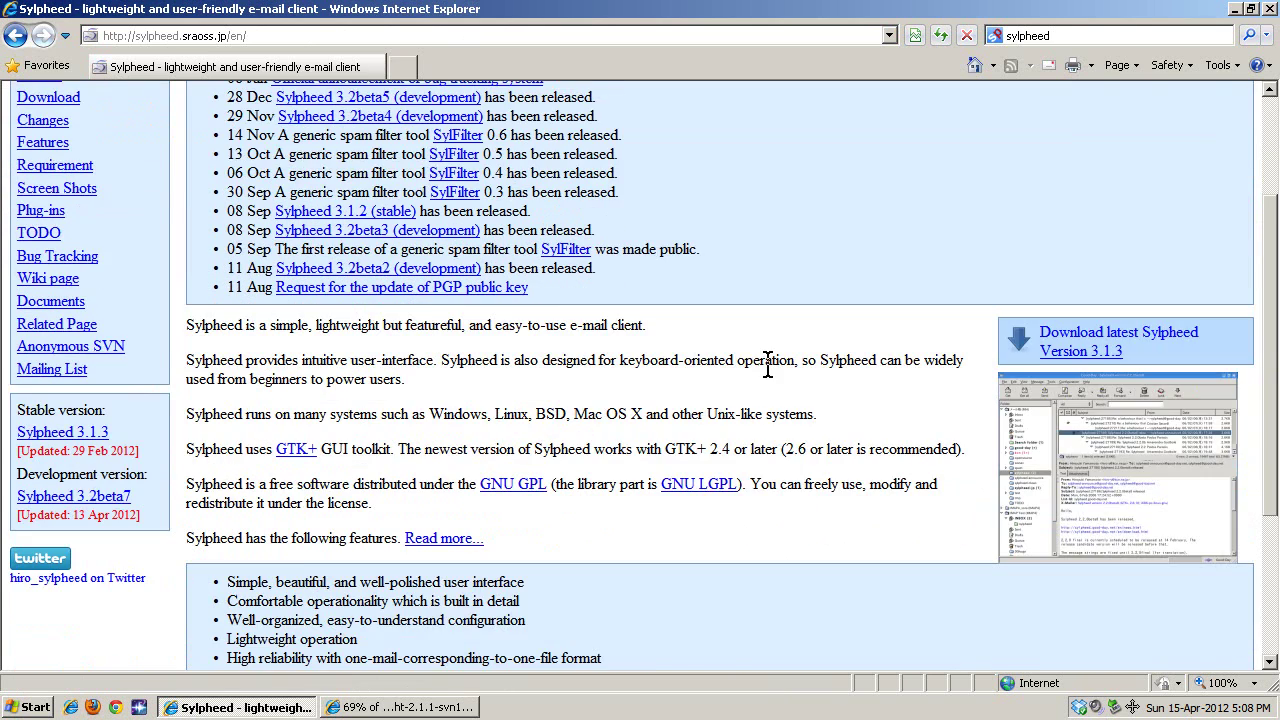
{"action": "scroll", "coordinate": [775, 378], "scroll_direction": "up", "scroll_amount": 3}
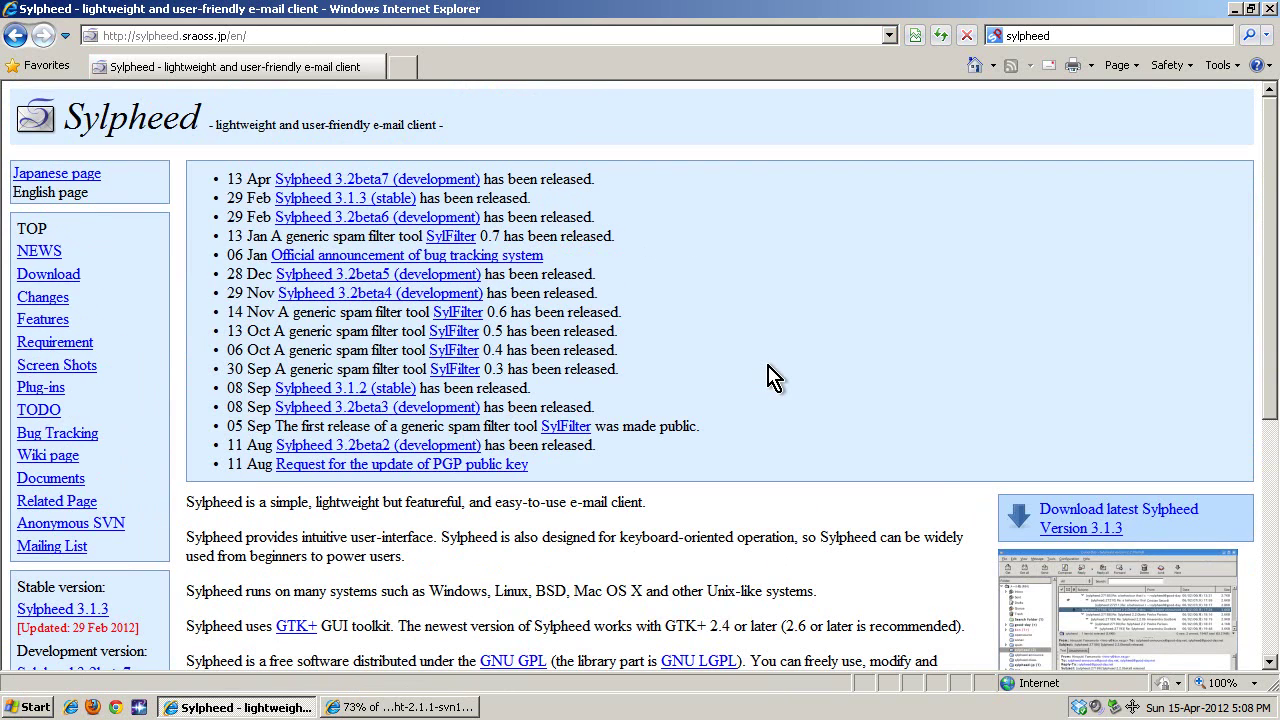
{"action": "scroll", "coordinate": [775, 378], "scroll_direction": "down", "scroll_amount": 3}
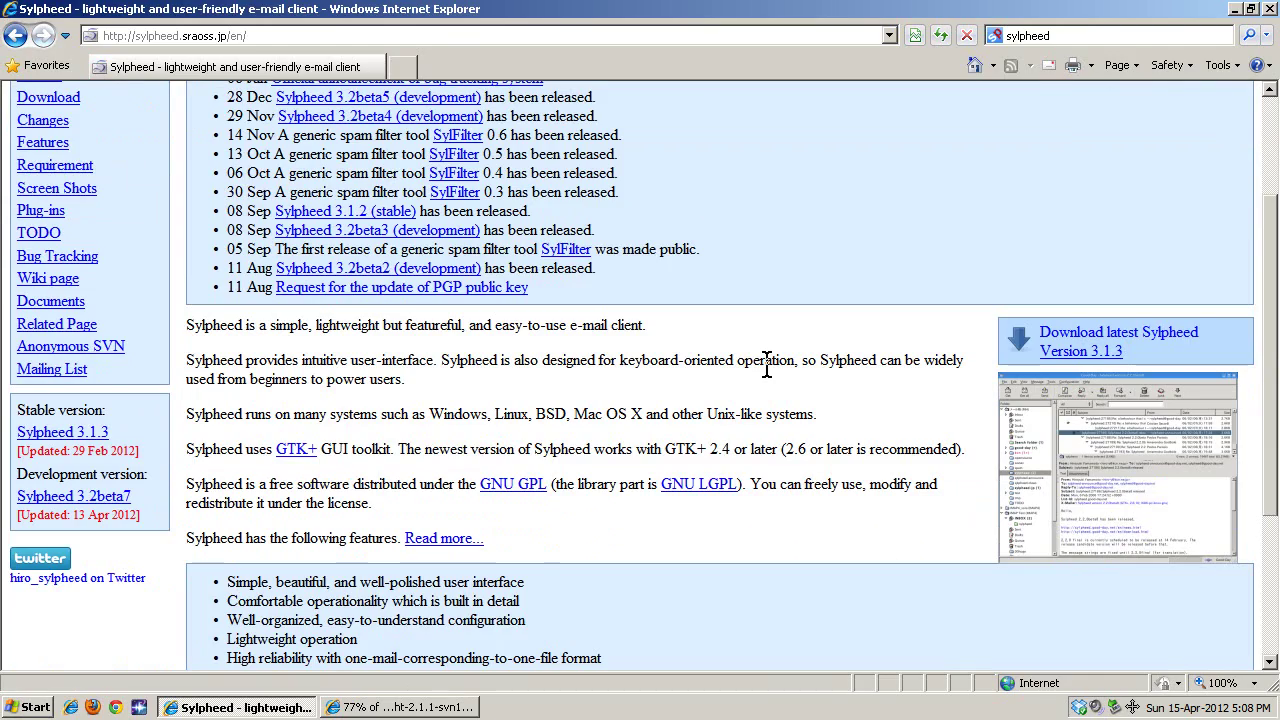
{"action": "scroll", "coordinate": [705, 383], "scroll_direction": "up", "scroll_amount": 3}
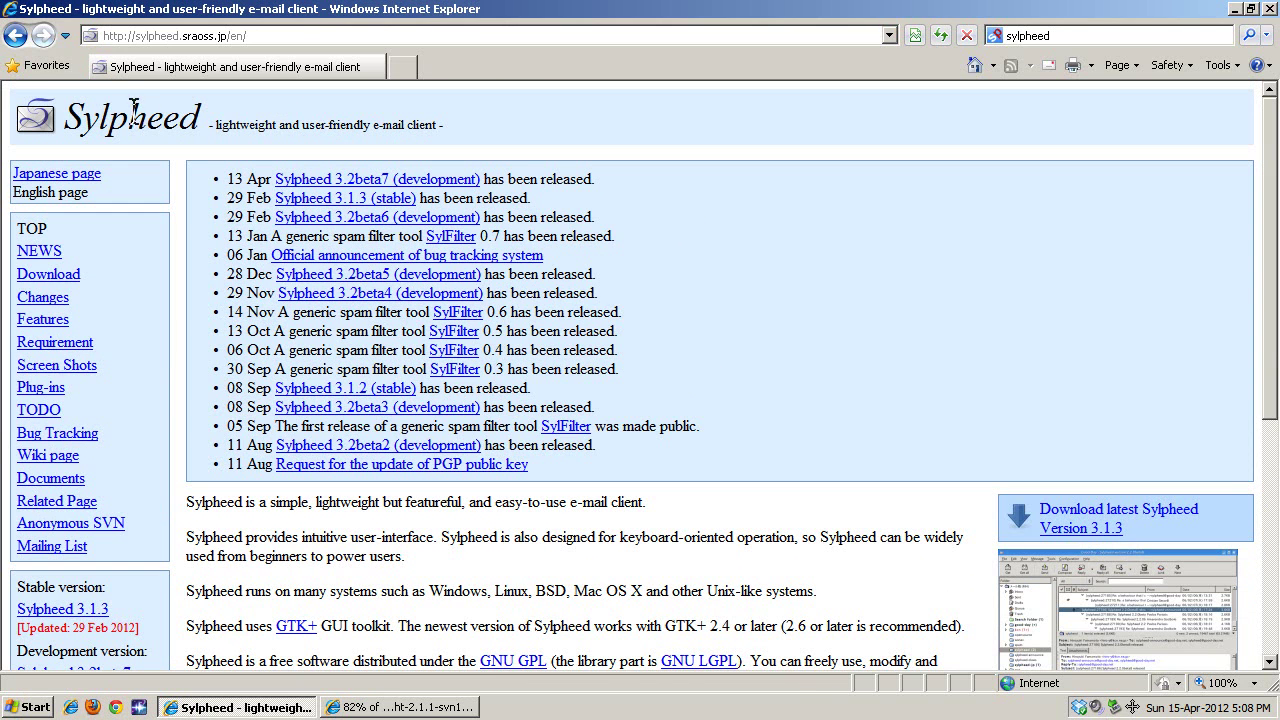
{"action": "left_click", "coordinate": [15, 35]}
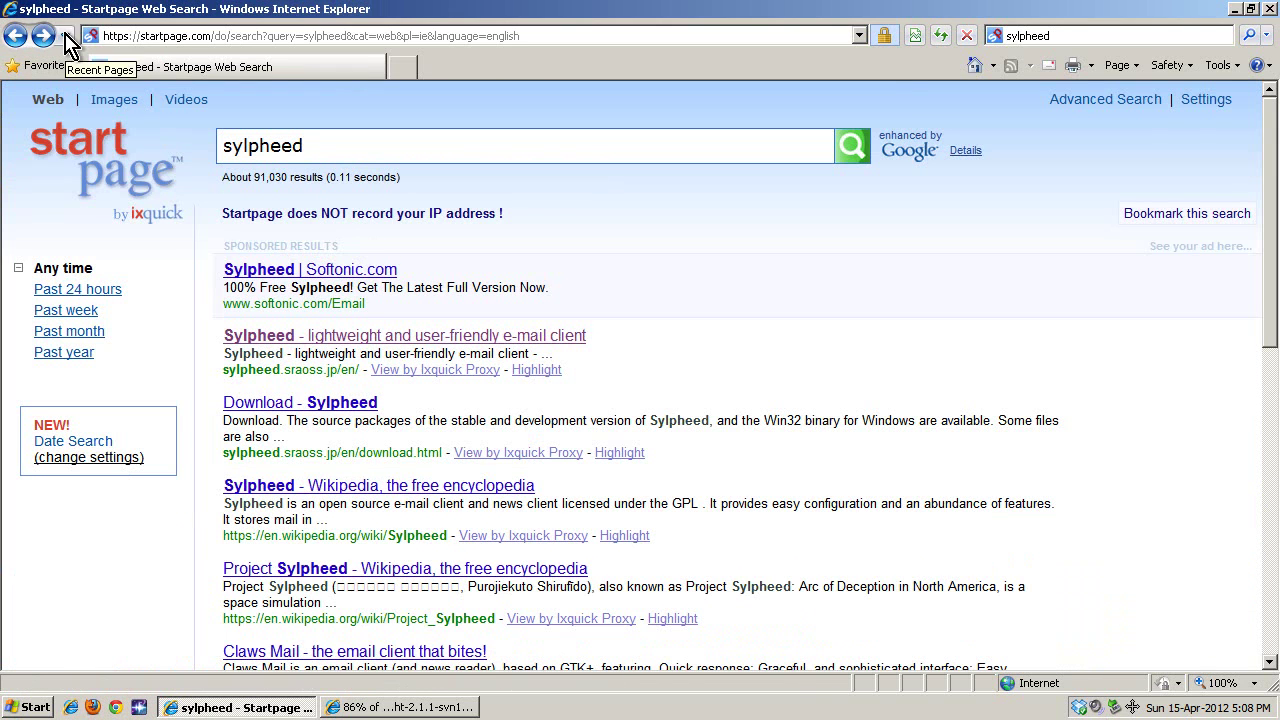
{"action": "left_click", "coordinate": [15, 35]}
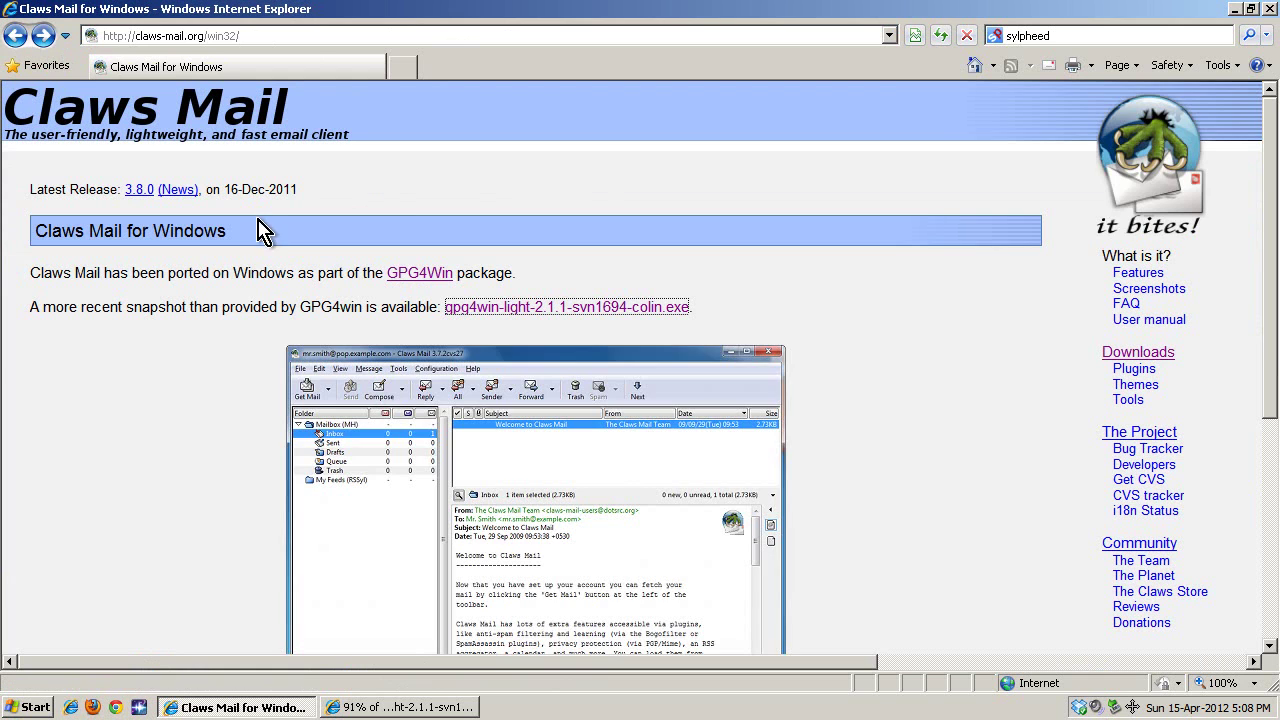
Run the downloaded Gpg4win installer and close Internet Explorer.
{"action": "scroll", "coordinate": [585, 453], "scroll_direction": "down", "scroll_amount": 3}
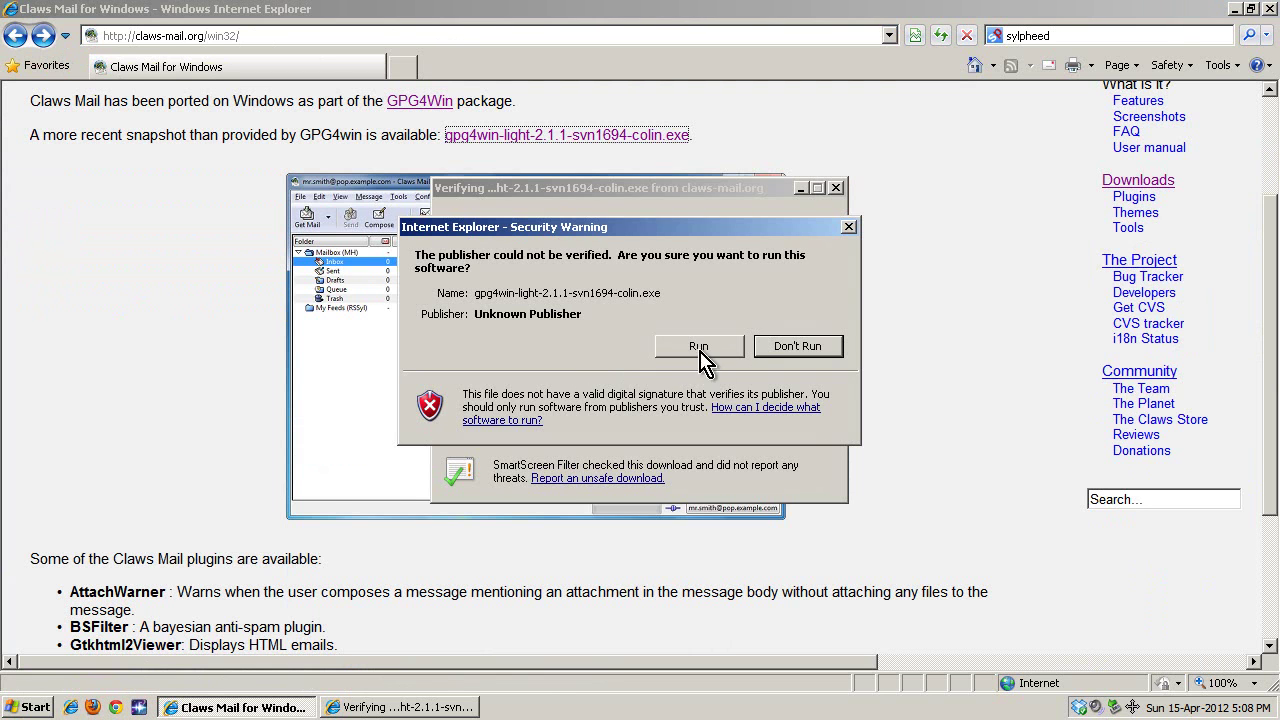
{"action": "left_click", "coordinate": [700, 348]}
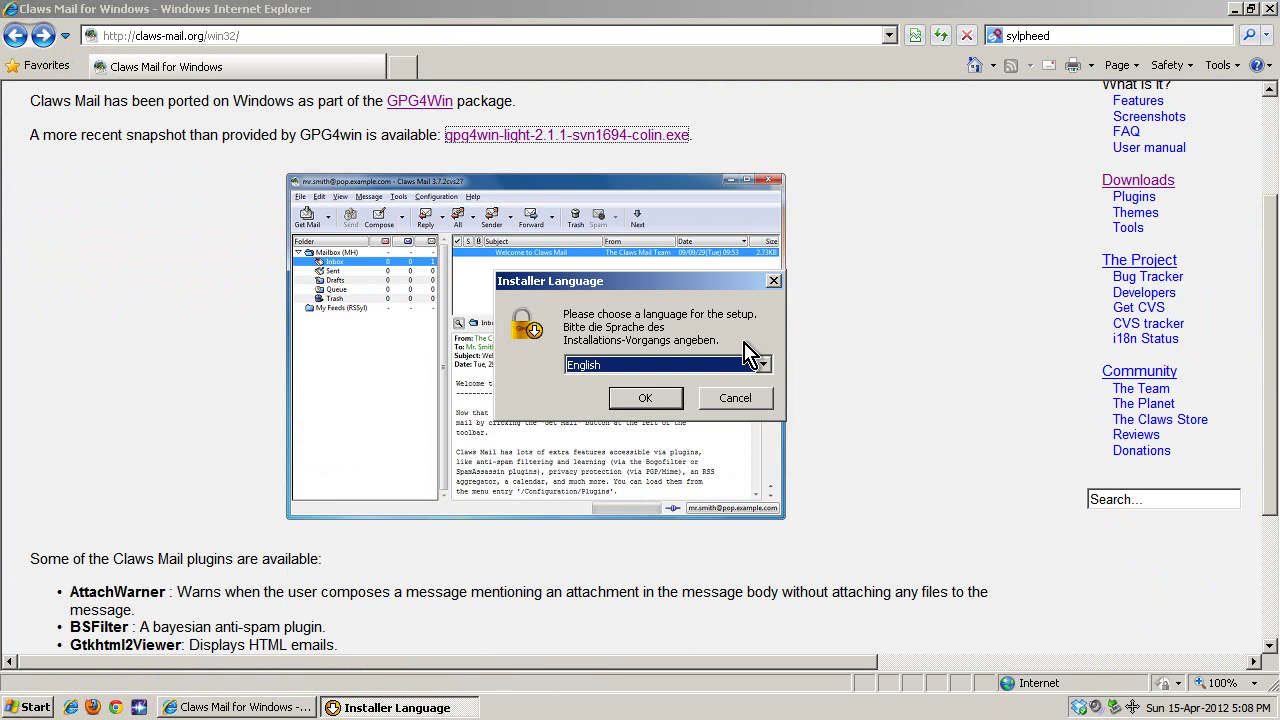
{"action": "left_click", "coordinate": [1269, 9]}
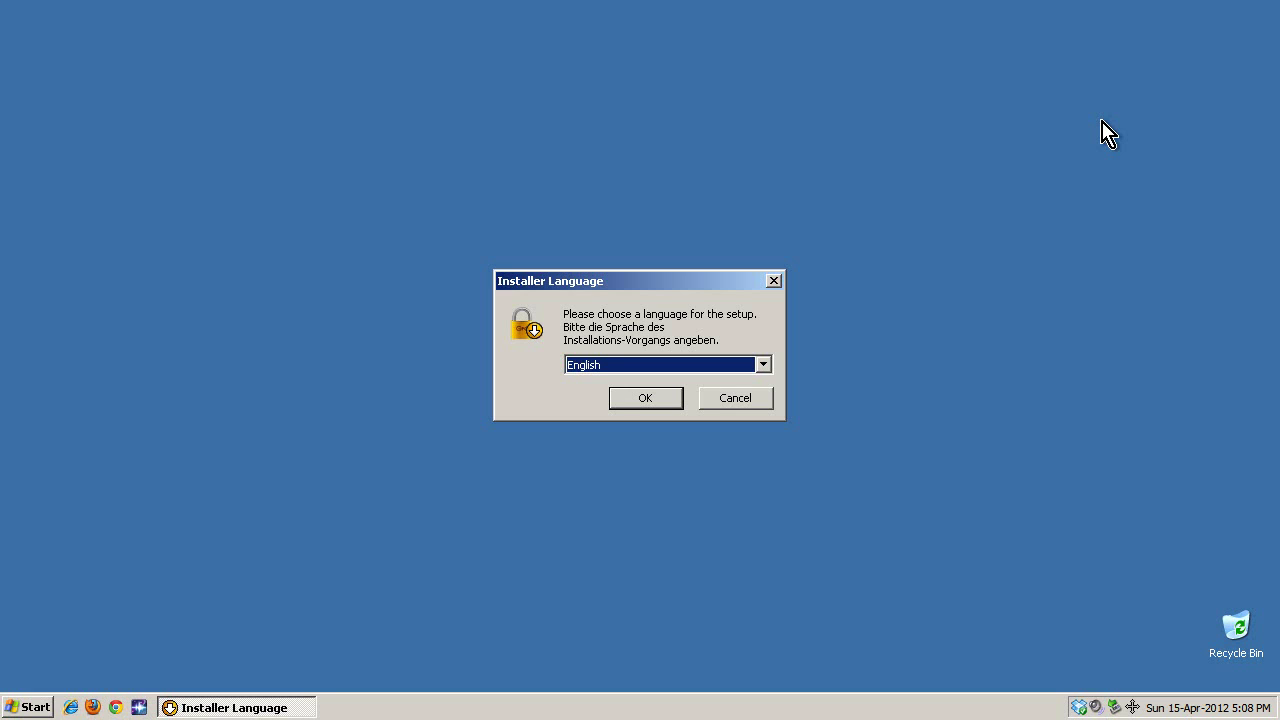
Choose English, accept the license and default components, and check the C:\Program Files\GNU\GnuPG destination.
{"action": "left_click", "coordinate": [652, 397]}
{"action": "left_click", "coordinate": [764, 520]}
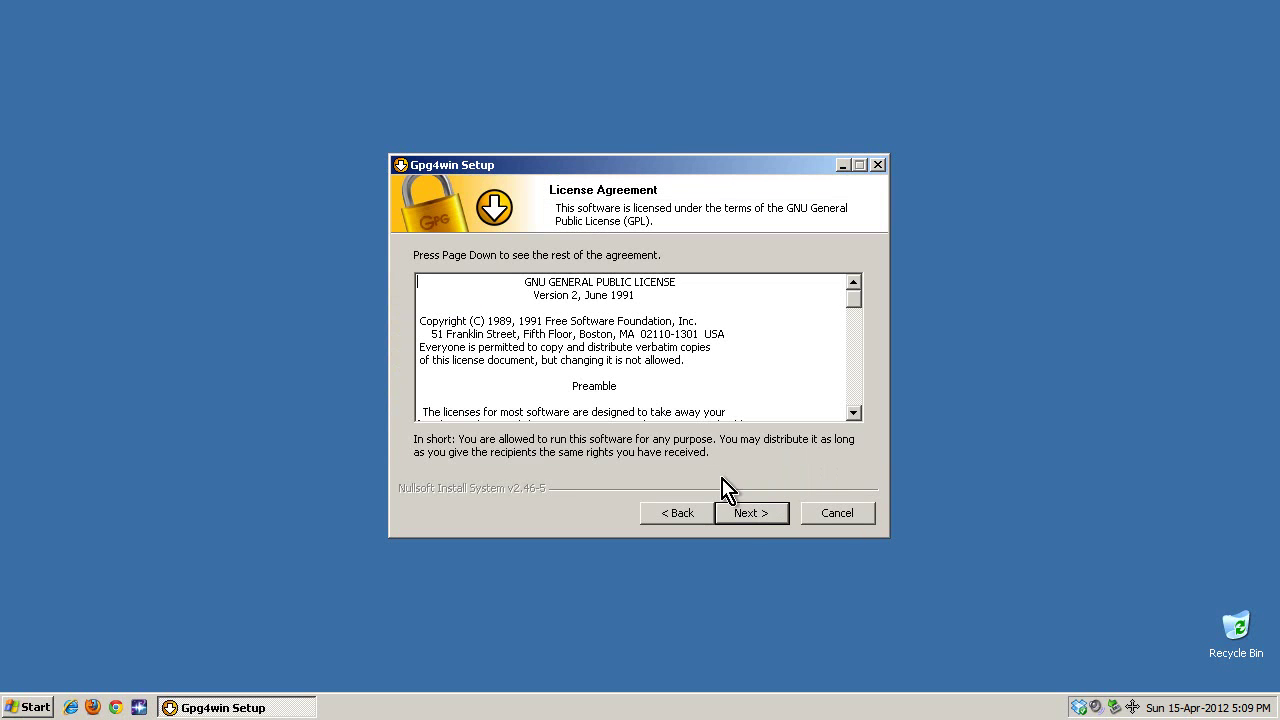
{"action": "left_click", "coordinate": [764, 521]}
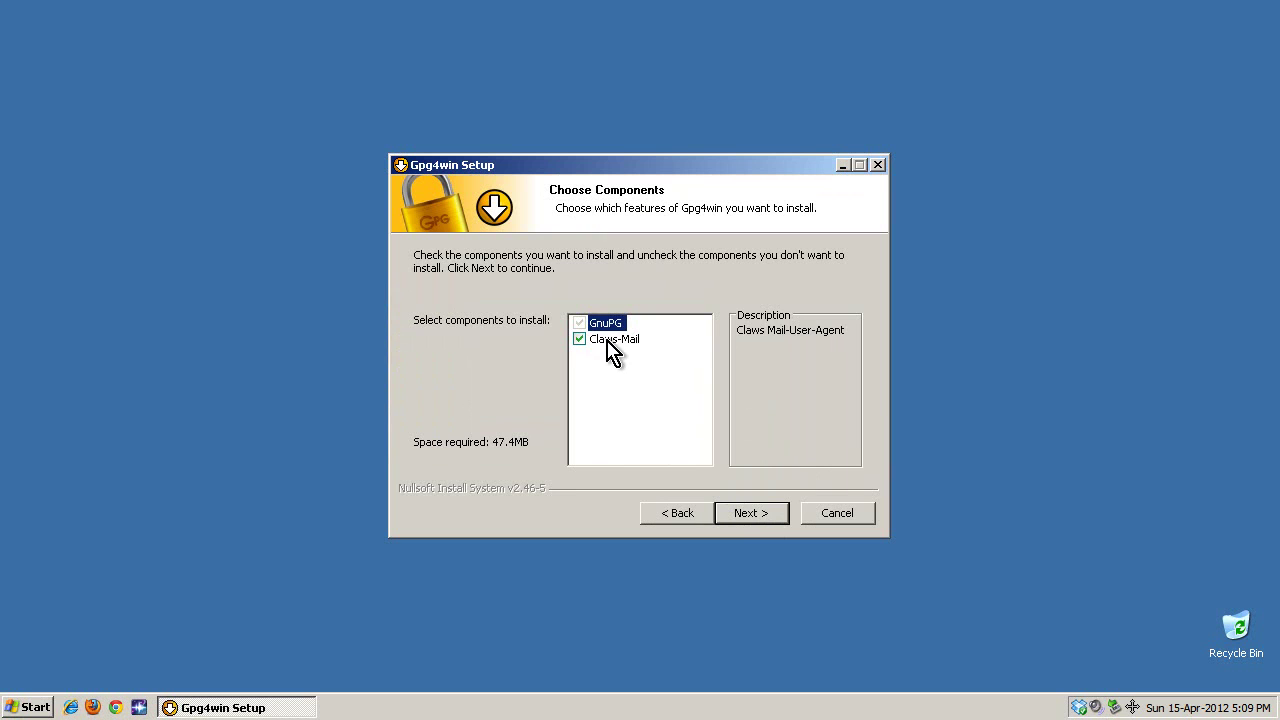
{"action": "left_click", "coordinate": [757, 515]}
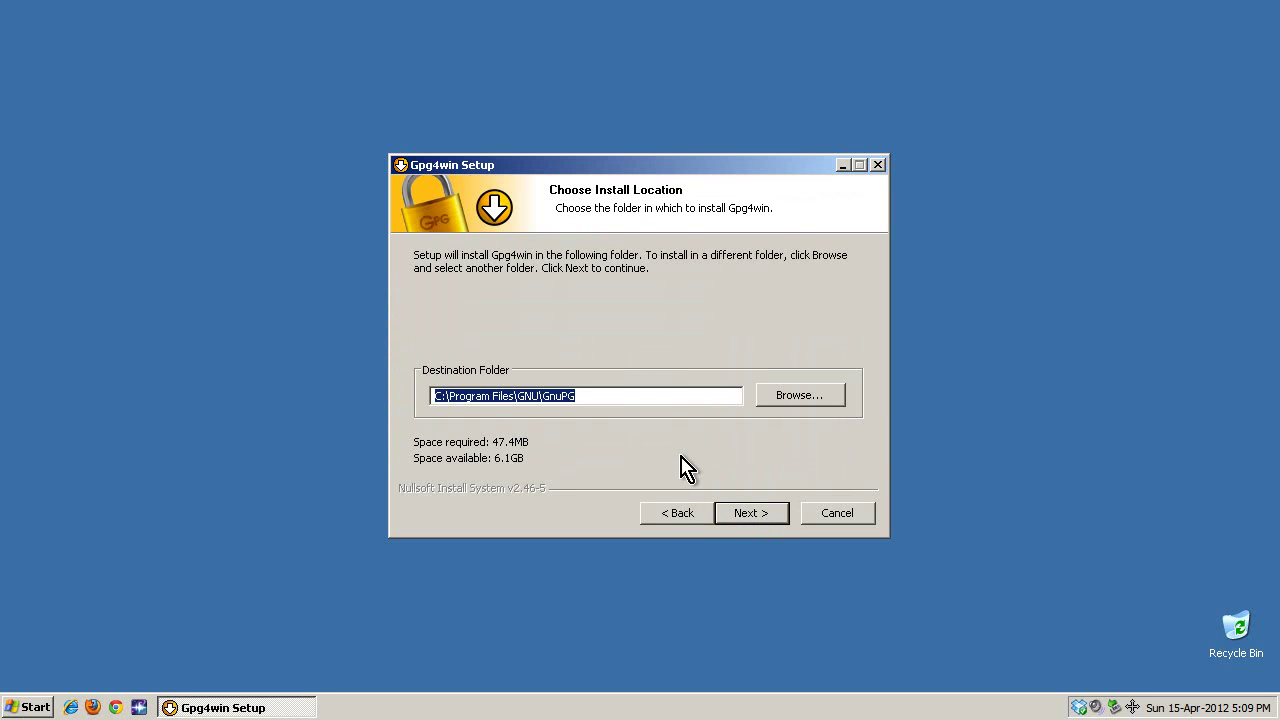
{"action": "left_click", "coordinate": [543, 395]}
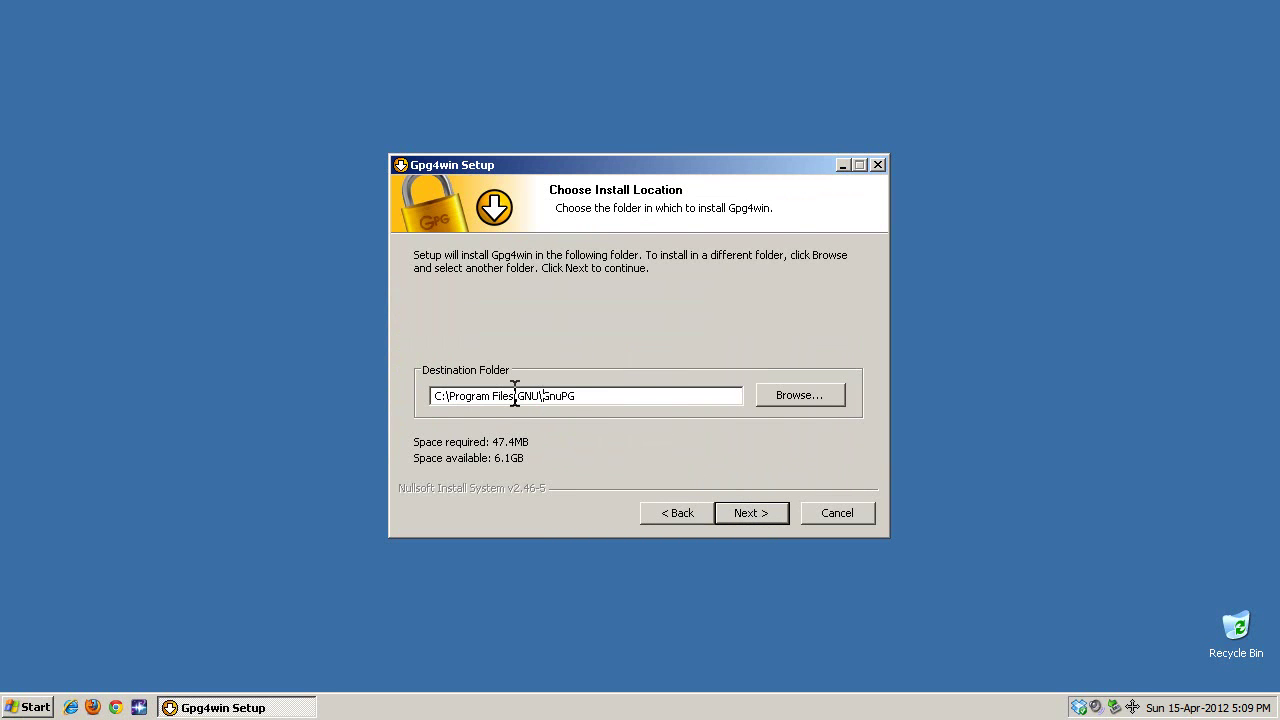
{"action": "left_click_drag", "start_coordinate": [515, 395], "coordinate": [631, 391]}
{"action": "left_click", "coordinate": [631, 393]}
Add desktop and Quick Launch Bar program links alongside the Start Menu link.
{"action": "left_click", "coordinate": [749, 520]}
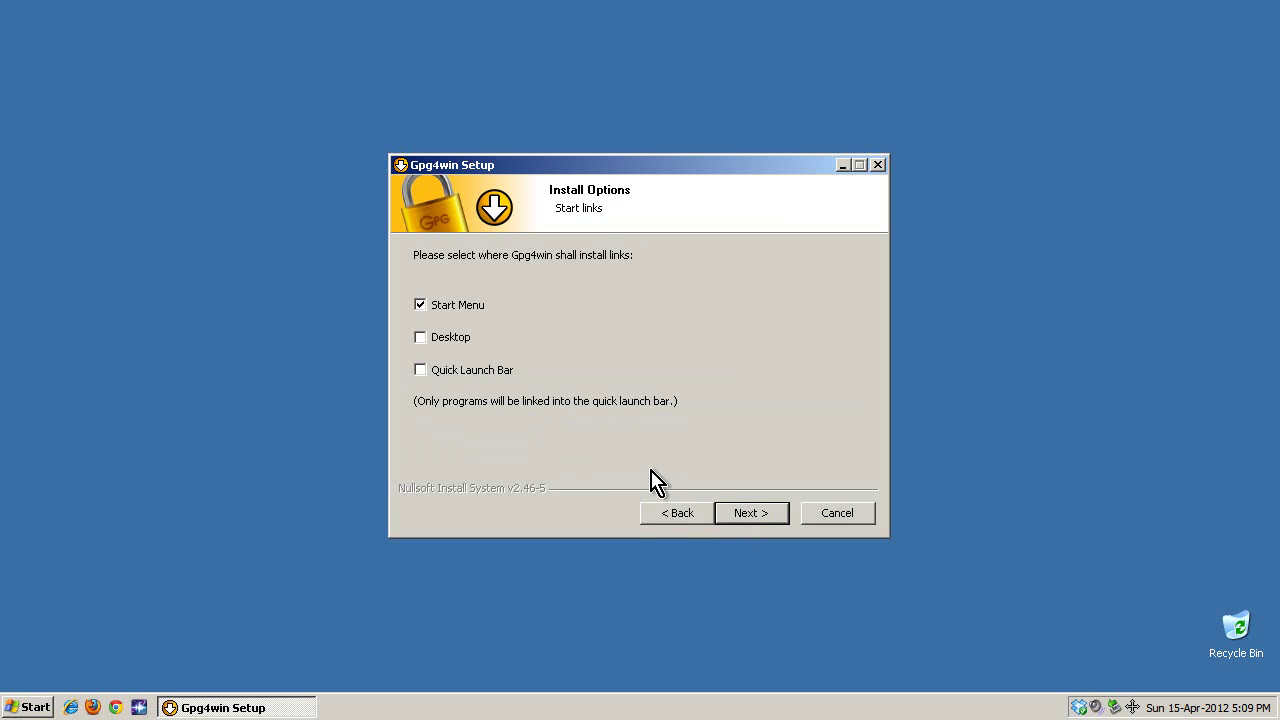
{"action": "left_click", "coordinate": [445, 338]}
{"action": "left_click", "coordinate": [446, 370]}
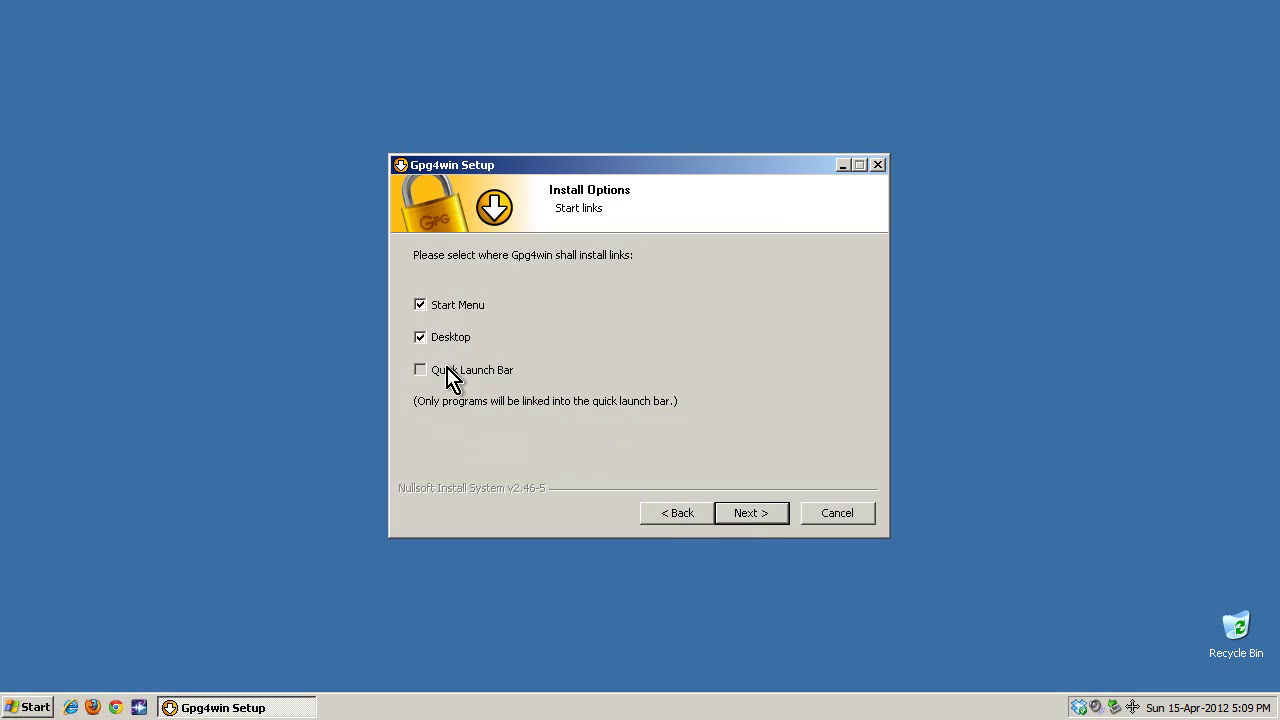
{"action": "left_click", "coordinate": [757, 516]}
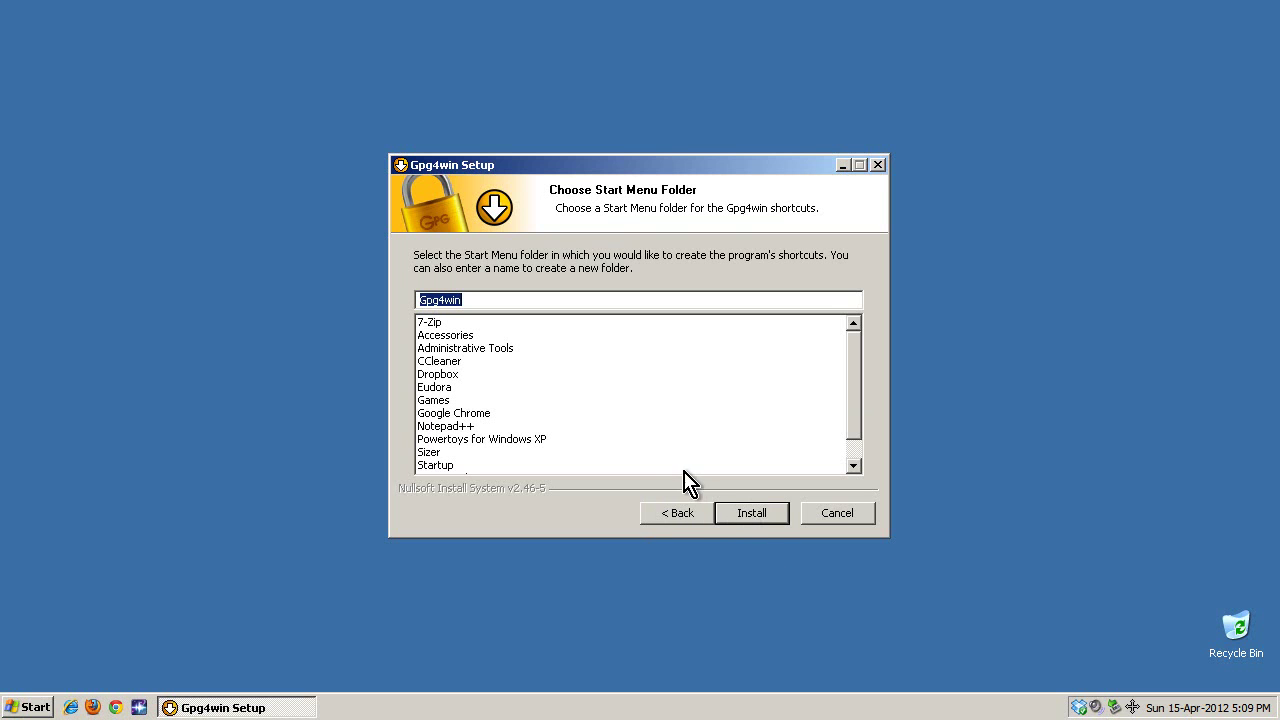
Keep the Gpg4win Start Menu folder, install, and decline making Claws Mail the default mail client.
{"action": "left_click", "coordinate": [486, 302]}
{"action": "double_click", "coordinate": [486, 302]}
{"action": "left_click", "coordinate": [467, 300]}
{"action": "left_click", "coordinate": [765, 519]}
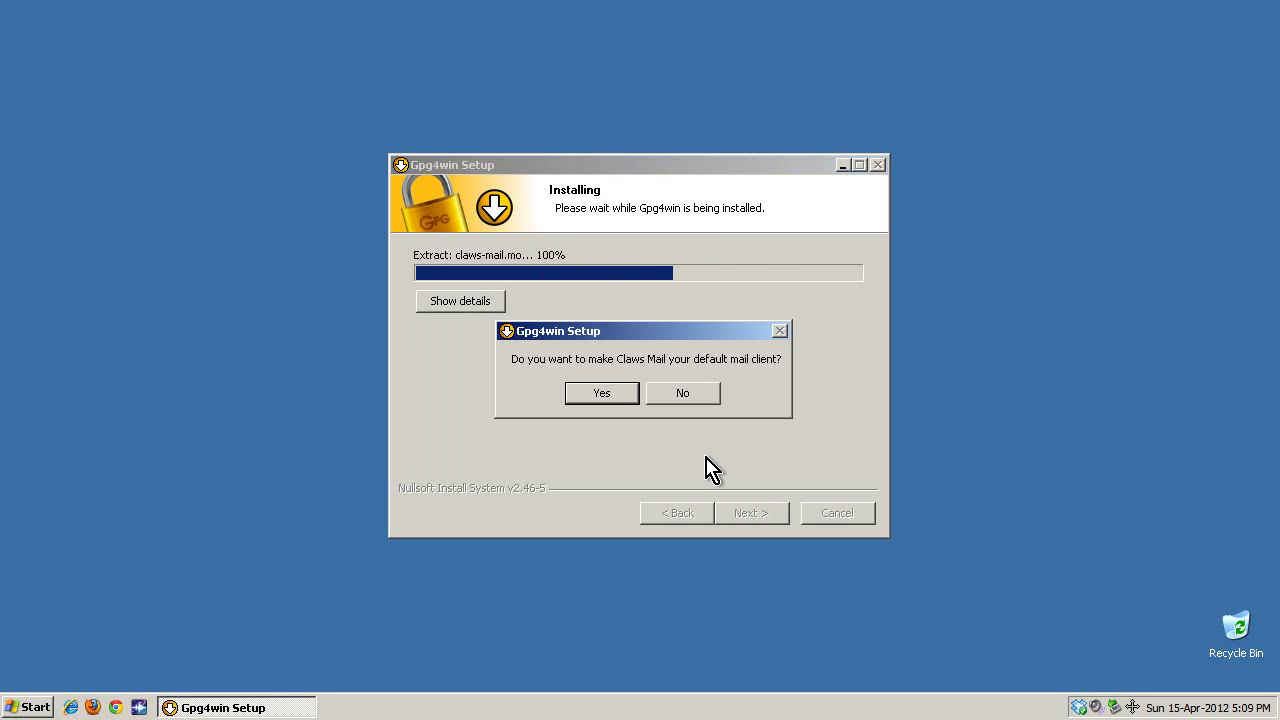
{"action": "left_click", "coordinate": [690, 395]}
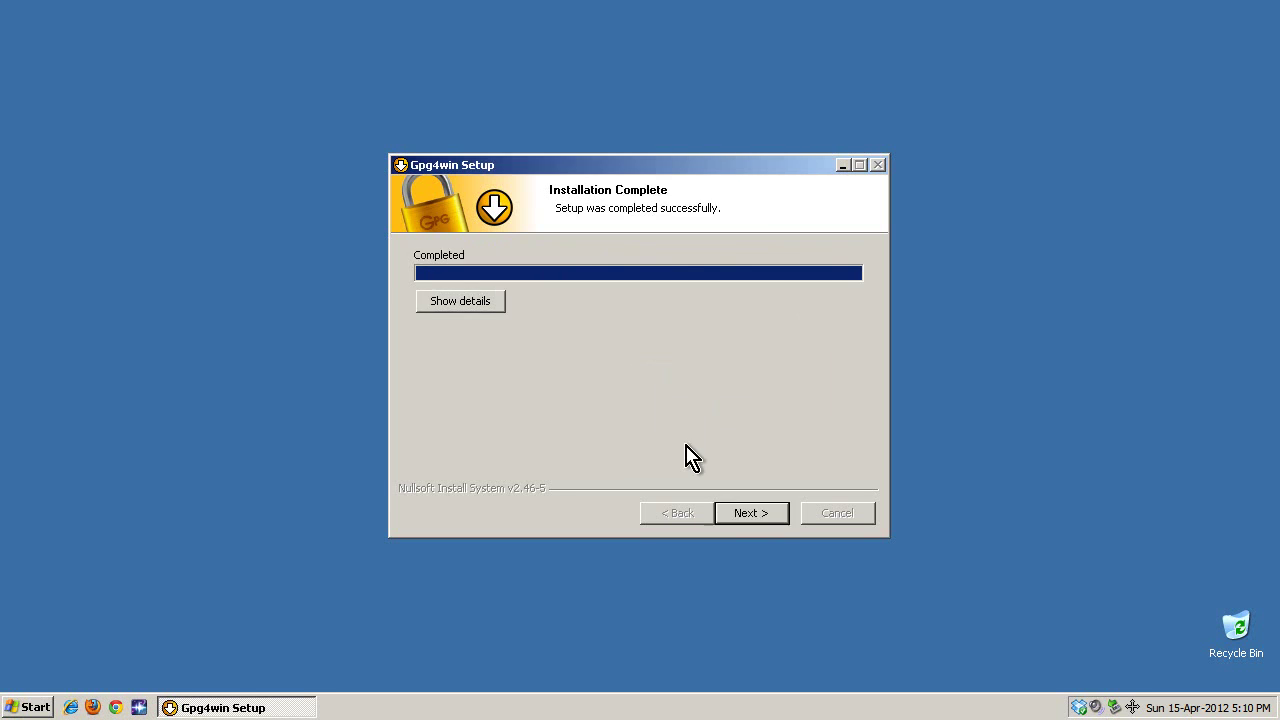
Skip the S/MIME root certificate configuration and turn off showing the README file.
{"action": "left_click", "coordinate": [743, 515]}
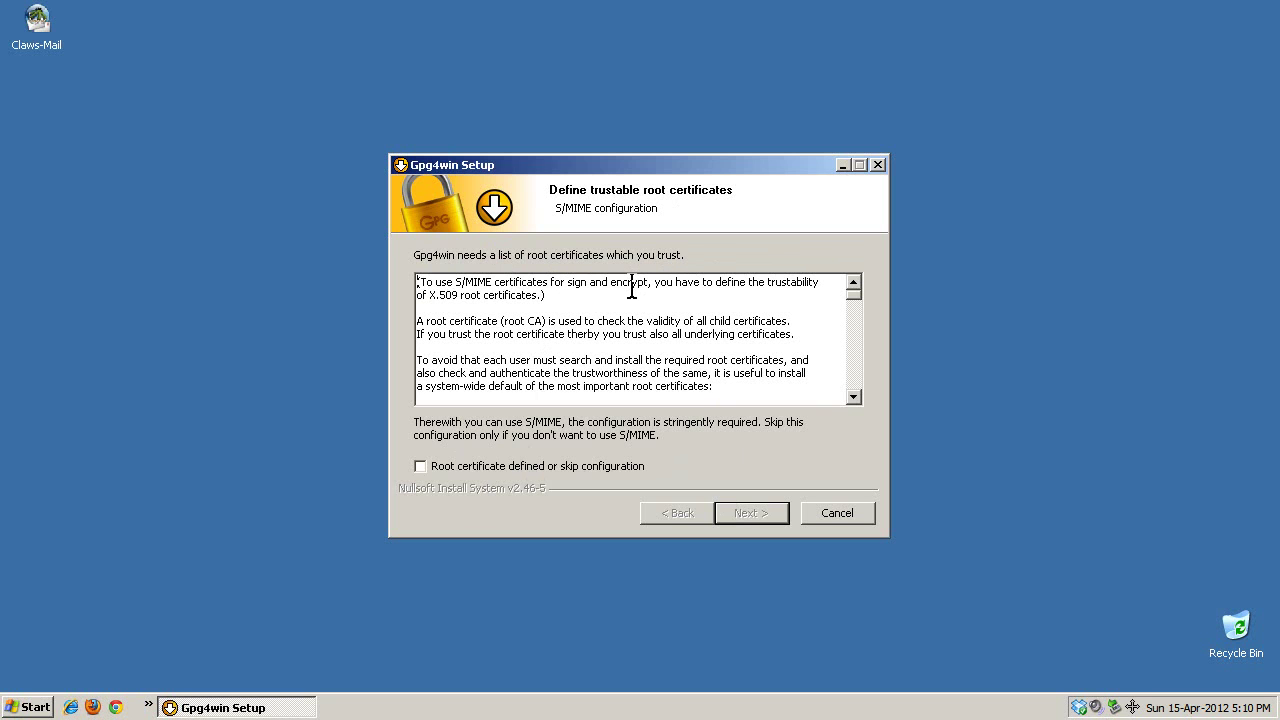
{"action": "left_click_drag", "start_coordinate": [458, 287], "coordinate": [628, 286]}
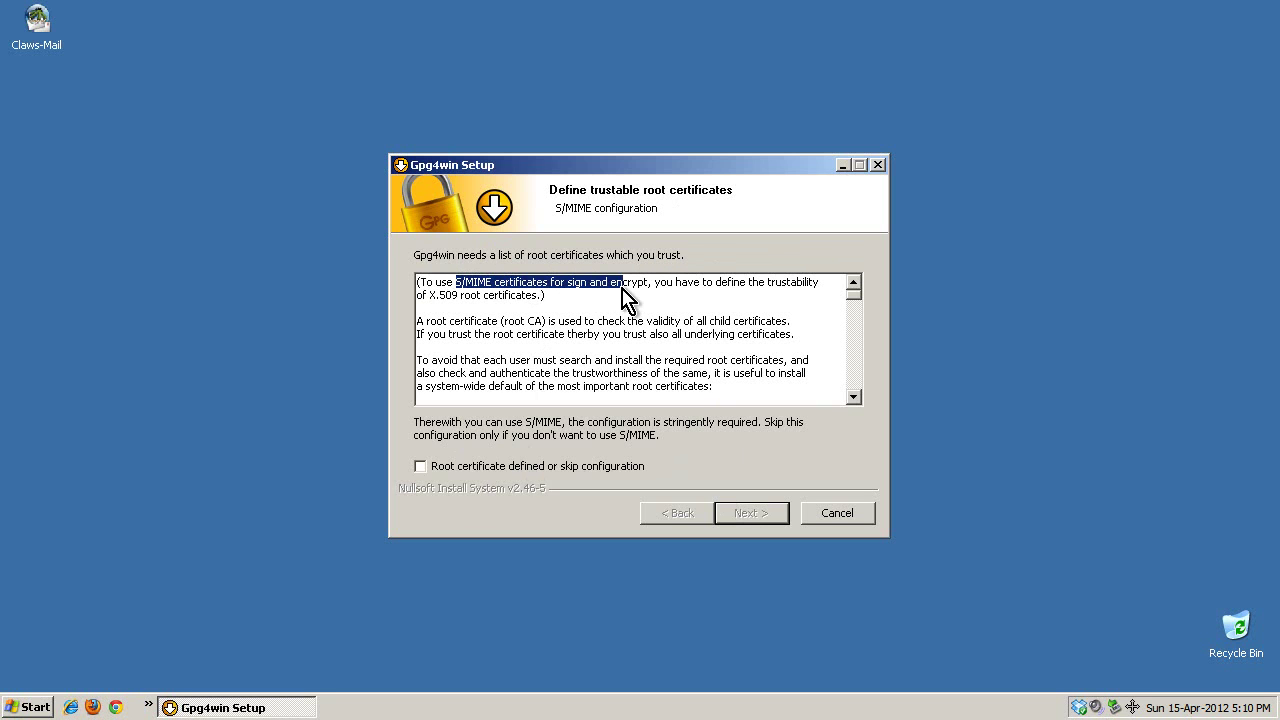
{"action": "triple_click", "coordinate": [473, 330]}
{"action": "left_click", "coordinate": [616, 321]}
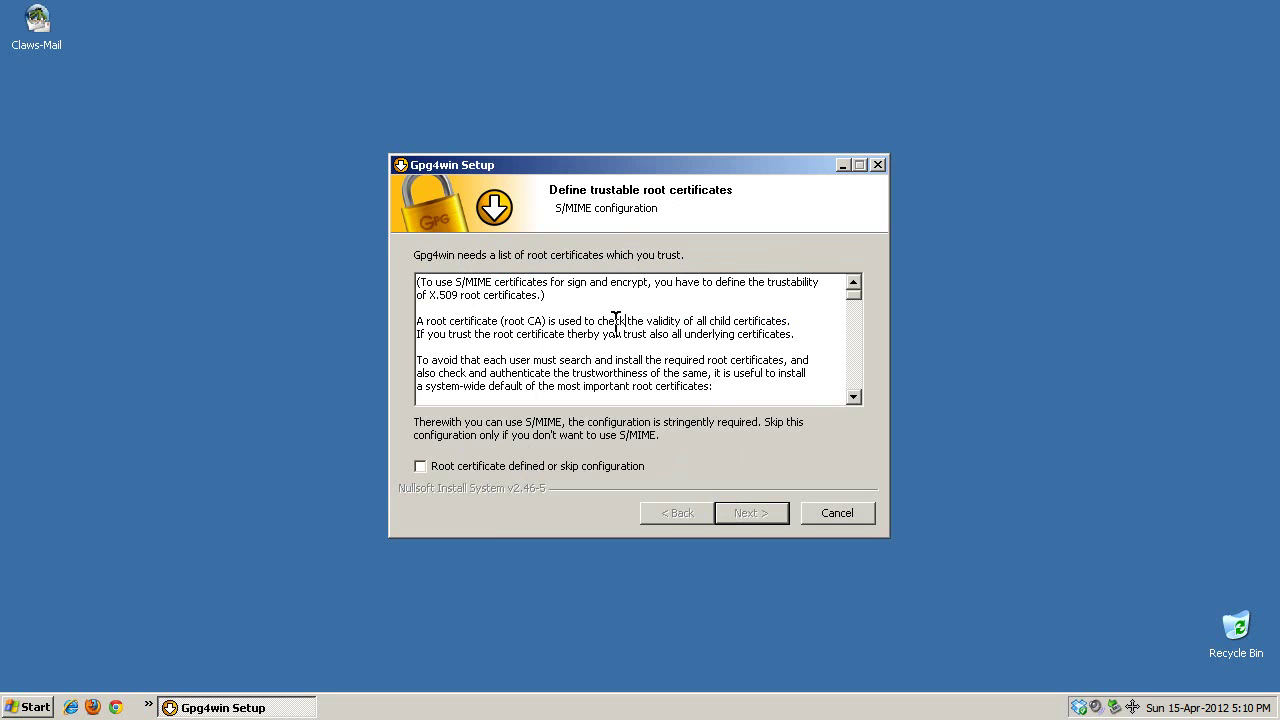
{"action": "left_click", "coordinate": [463, 470]}
{"action": "left_click", "coordinate": [765, 508]}
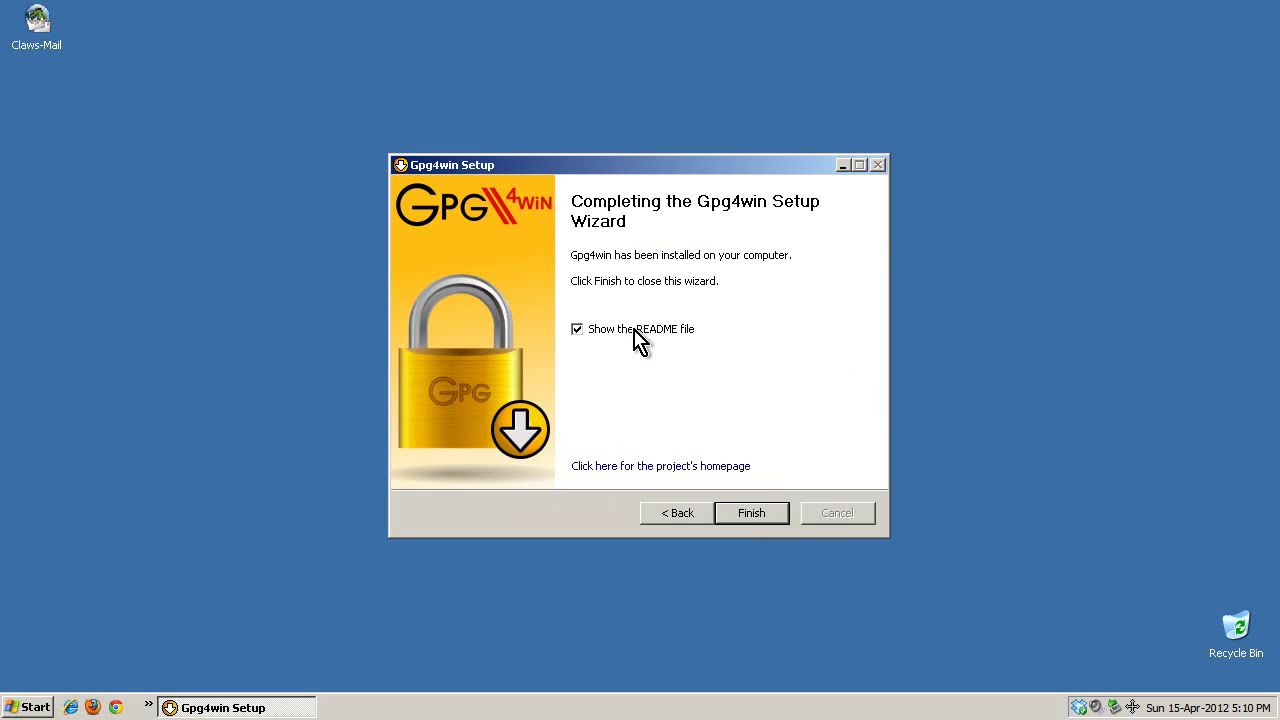
{"action": "left_click", "coordinate": [635, 333]}
Finish the Gpg4win setup and launch Claws Mail from its desktop icon.
{"action": "left_click", "coordinate": [745, 515]}
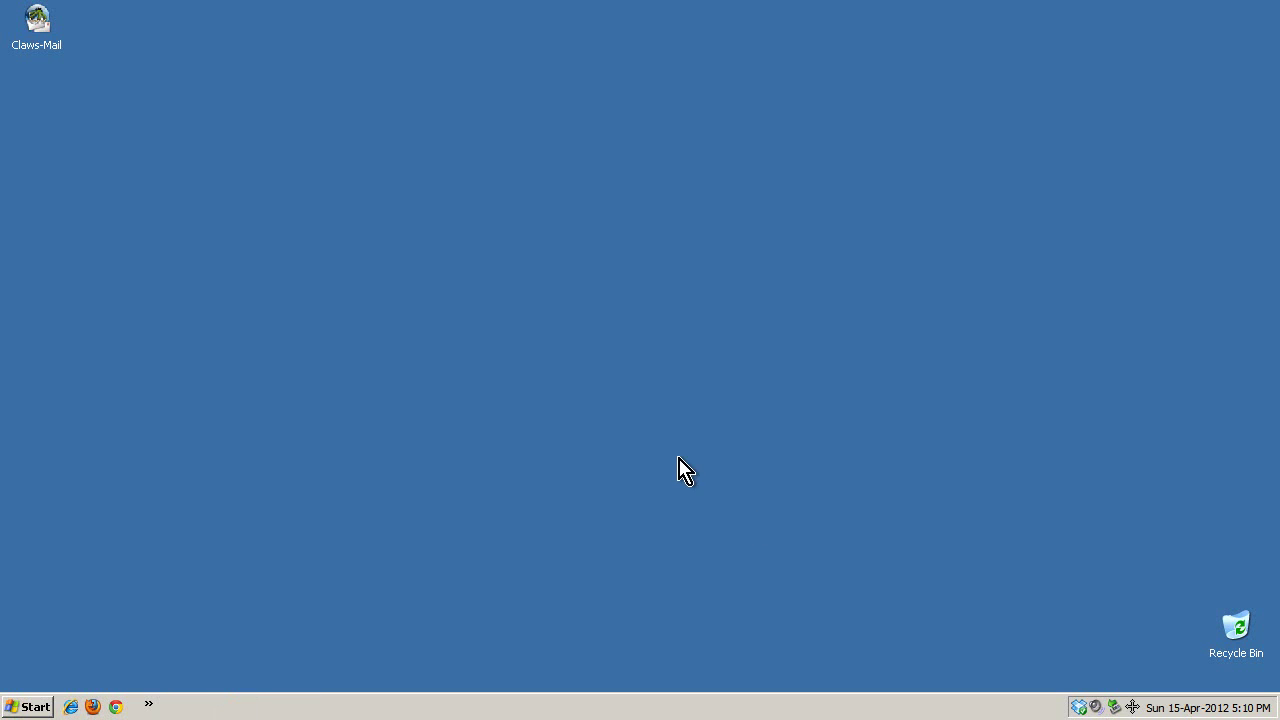
{"action": "double_click", "coordinate": [45, 30]}
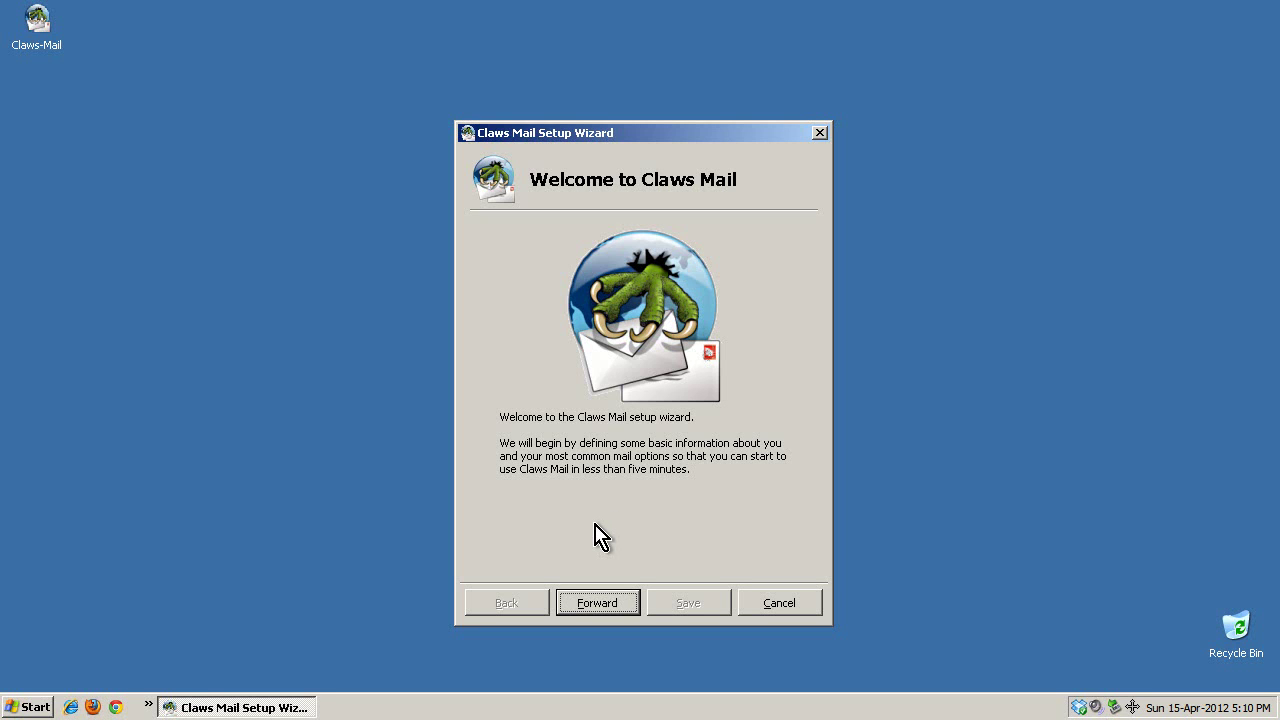
On the About You page, replace the default name with the user's full name and begin the e-mail address.
{"action": "left_click", "coordinate": [588, 603]}
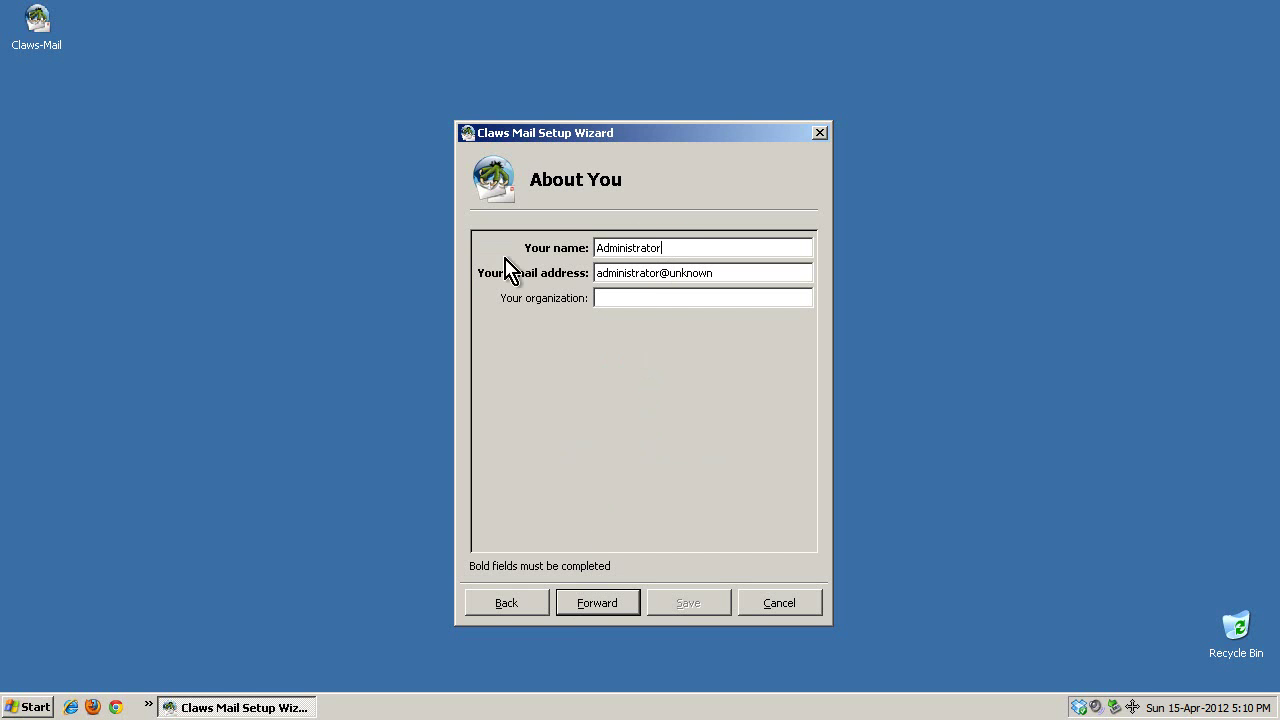
{"action": "left_click_drag", "start_coordinate": [680, 247], "coordinate": [536, 246]}
{"action": "key", "text": "Tab"}
{"action": "type", "text": "ri"}
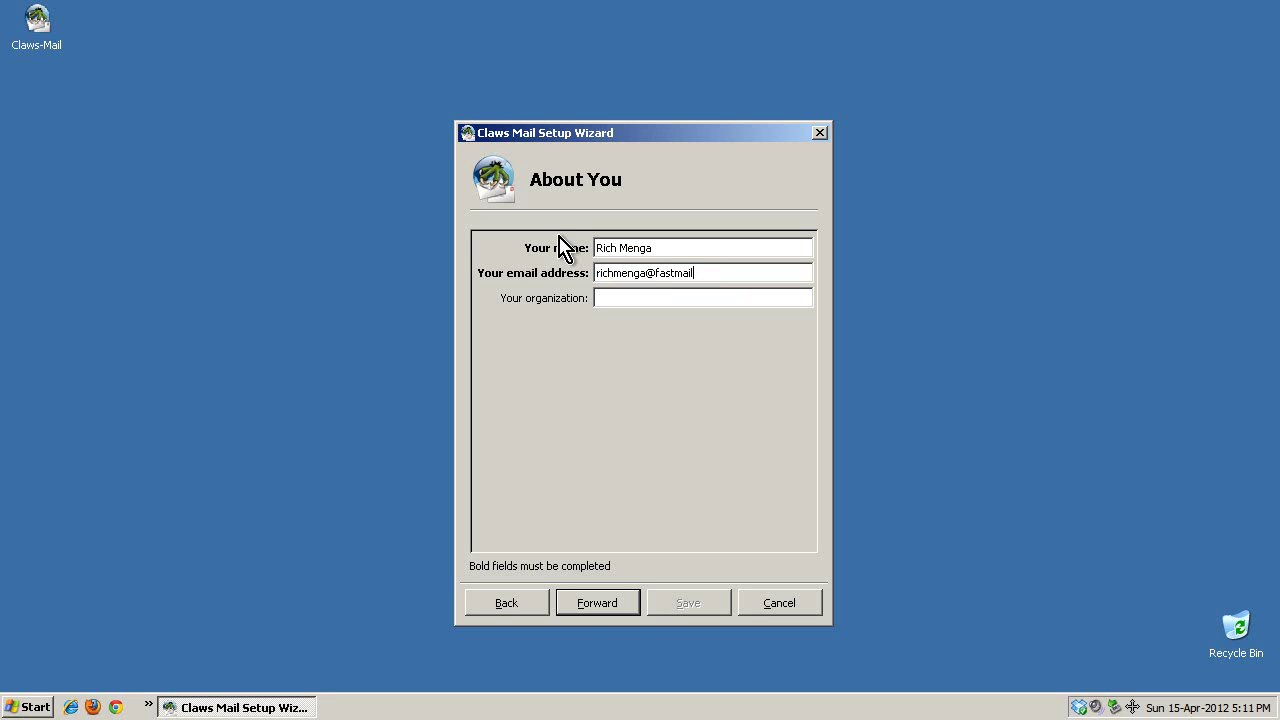
On Receiving mail, set the server type to IMAP and launch Chrome to look up the server.
{"action": "left_click", "coordinate": [596, 606]}
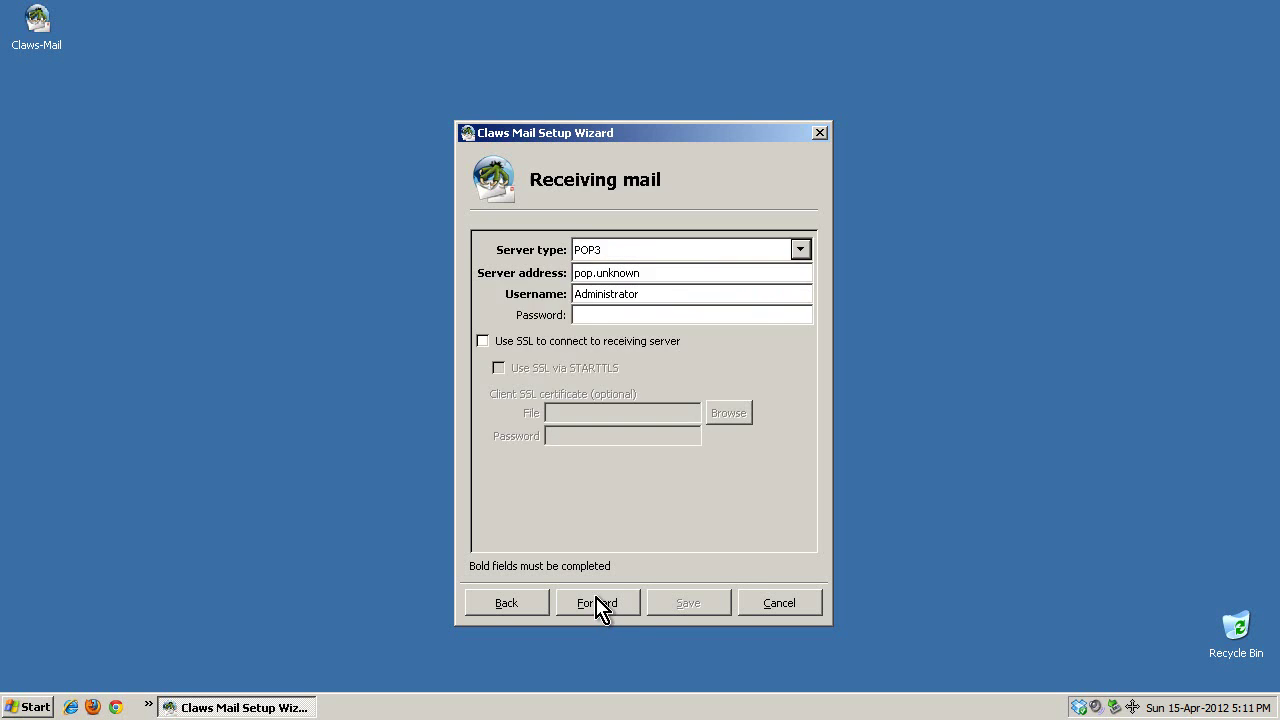
{"action": "left_click", "coordinate": [612, 251]}
{"action": "left_click", "coordinate": [590, 300]}
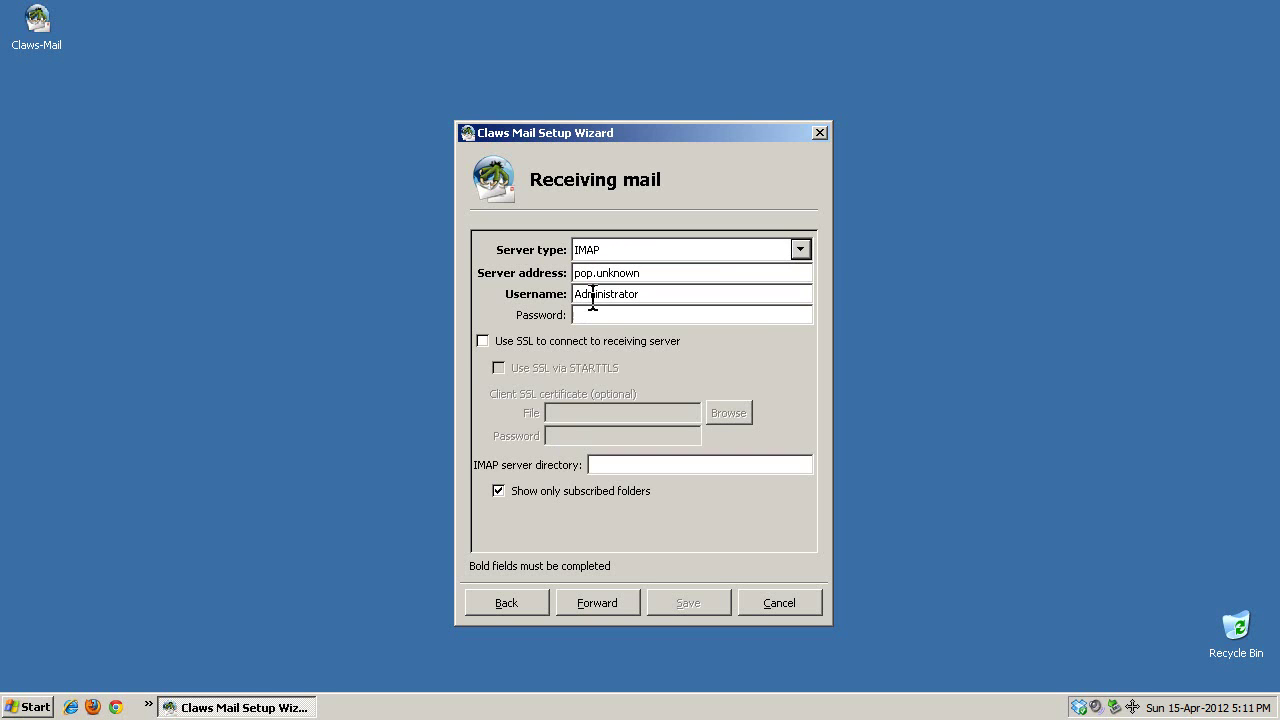
{"action": "triple_click", "coordinate": [647, 266]}
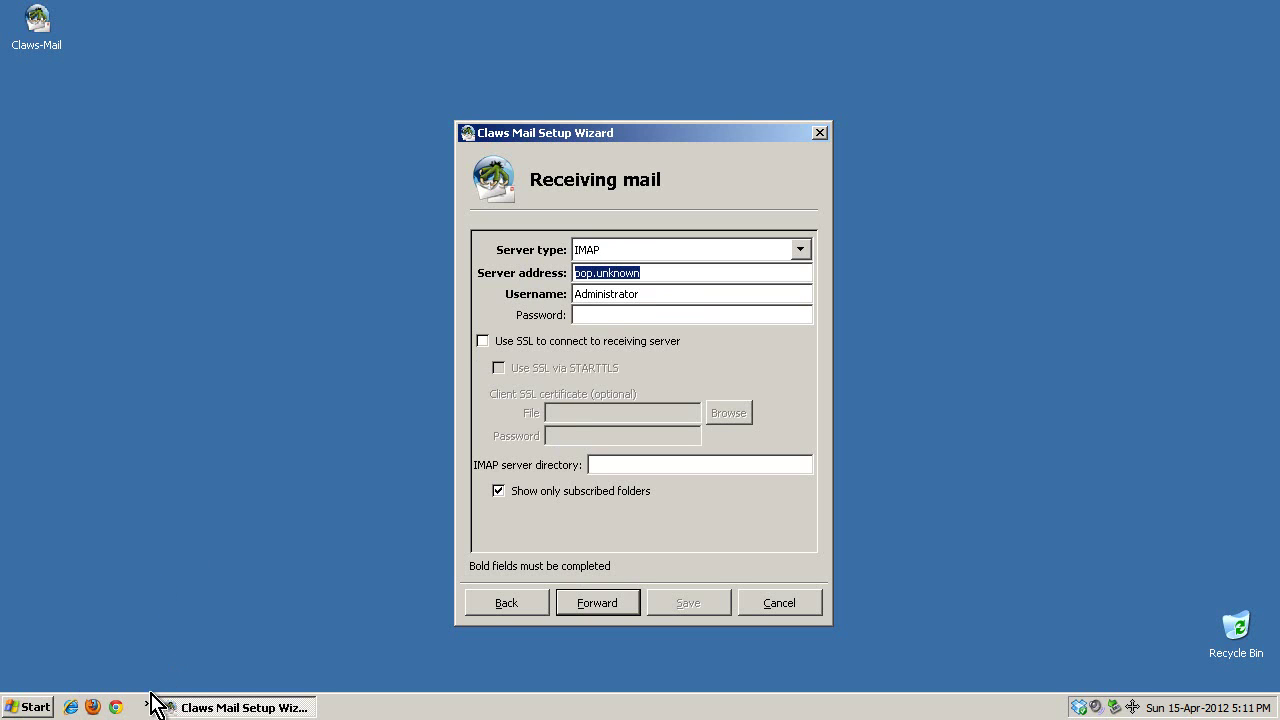
{"action": "left_click", "coordinate": [116, 707]}
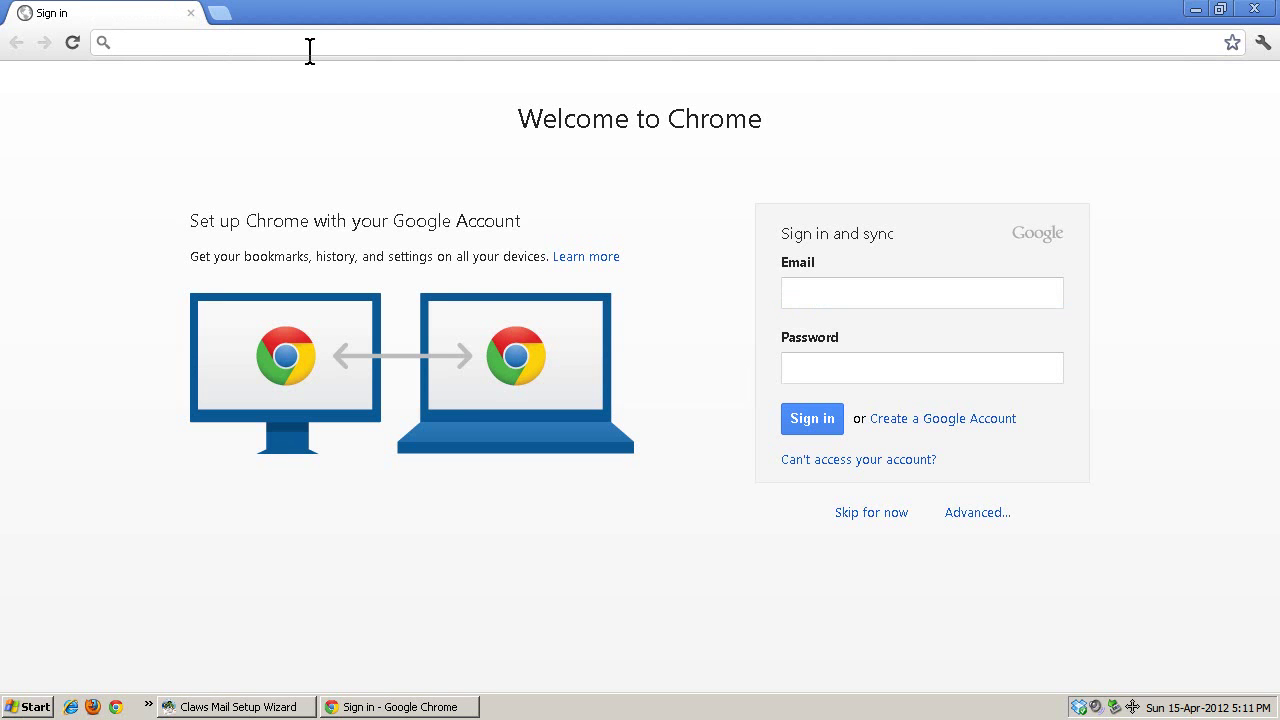
Search for FastMail's incoming server address and open the FastMail with Outlook XP help page.
{"action": "type", "text": "fastmail incoming servier address"}
{"action": "key", "text": "Return"}
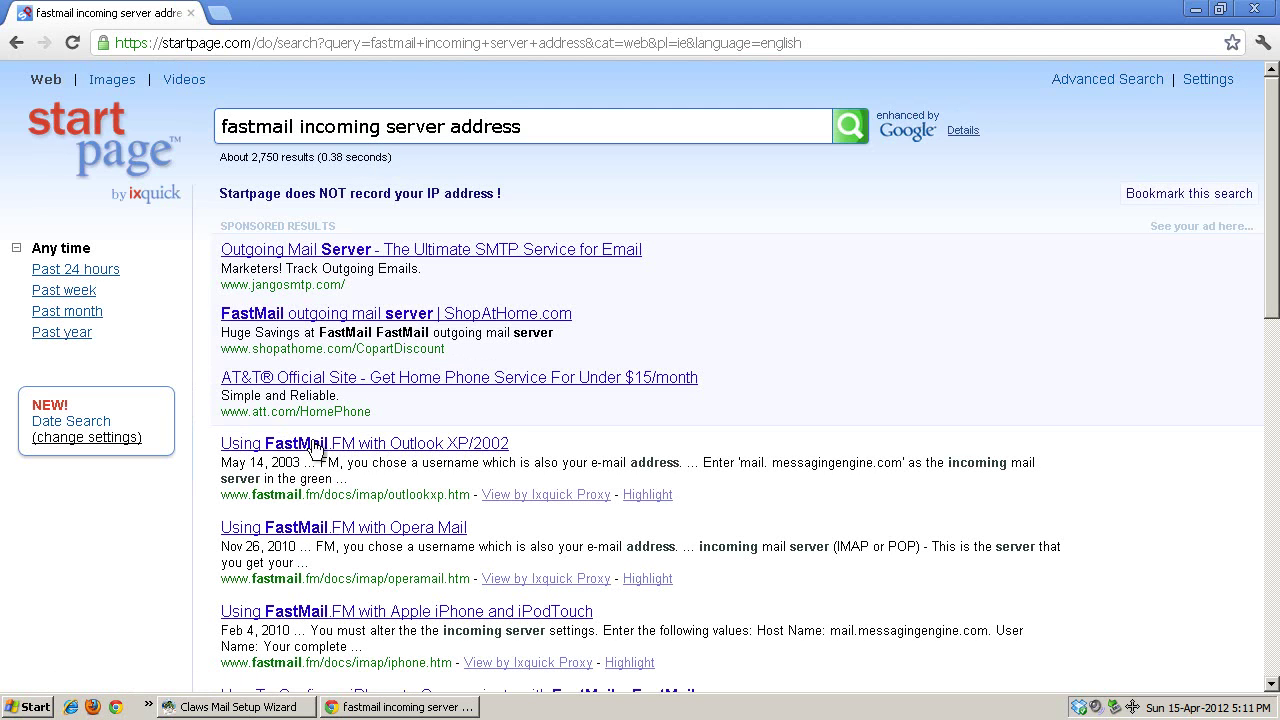
{"action": "left_click", "coordinate": [392, 446]}
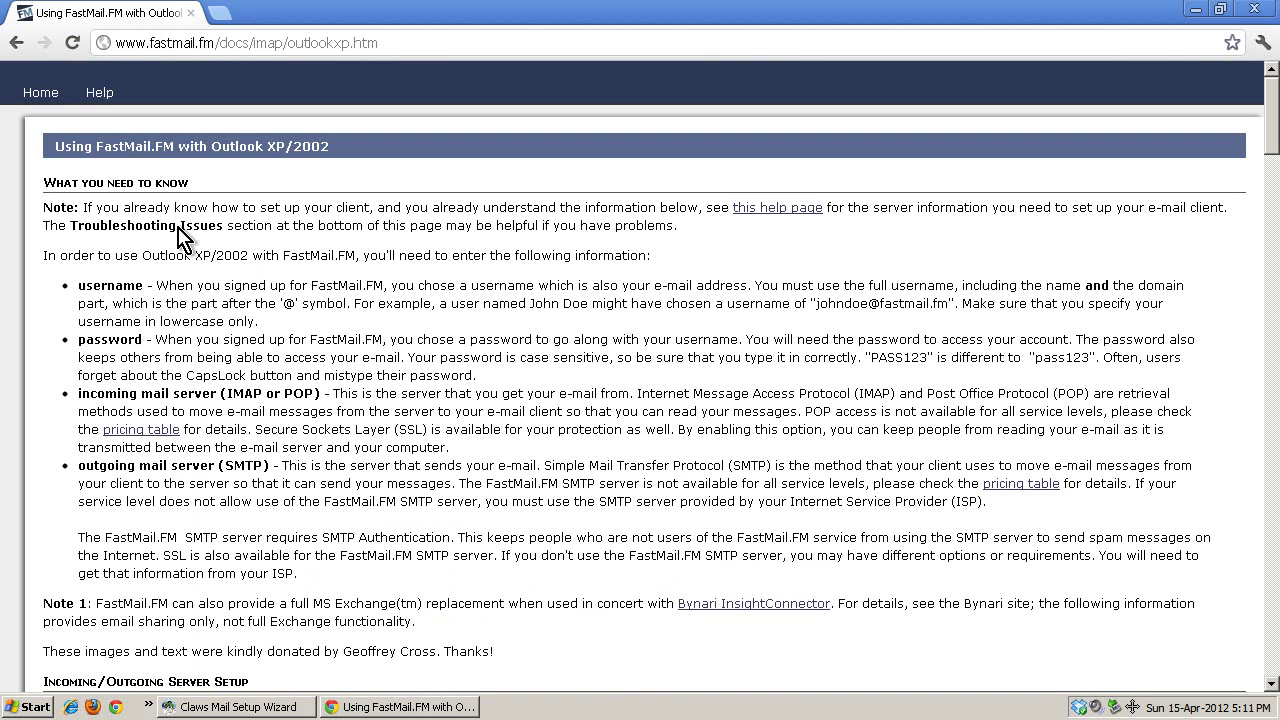
{"action": "left_click_drag", "start_coordinate": [137, 286], "coordinate": [216, 279]}
{"action": "left_click_drag", "start_coordinate": [112, 340], "coordinate": [205, 336]}
{"action": "left_click_drag", "start_coordinate": [138, 376], "coordinate": [252, 376]}
{"action": "left_click", "coordinate": [404, 400]}
Find and copy the incoming server address mail.messagingengine.com from the guide.
{"action": "scroll", "coordinate": [320, 432], "scroll_direction": "down", "scroll_amount": 2}
{"action": "scroll", "coordinate": [310, 432], "scroll_direction": "down", "scroll_amount": 1}
{"action": "scroll", "coordinate": [312, 395], "scroll_direction": "up", "scroll_amount": 3}
{"action": "key", "text": "ctrl+f"}
{"action": "type", "text": ".com"}
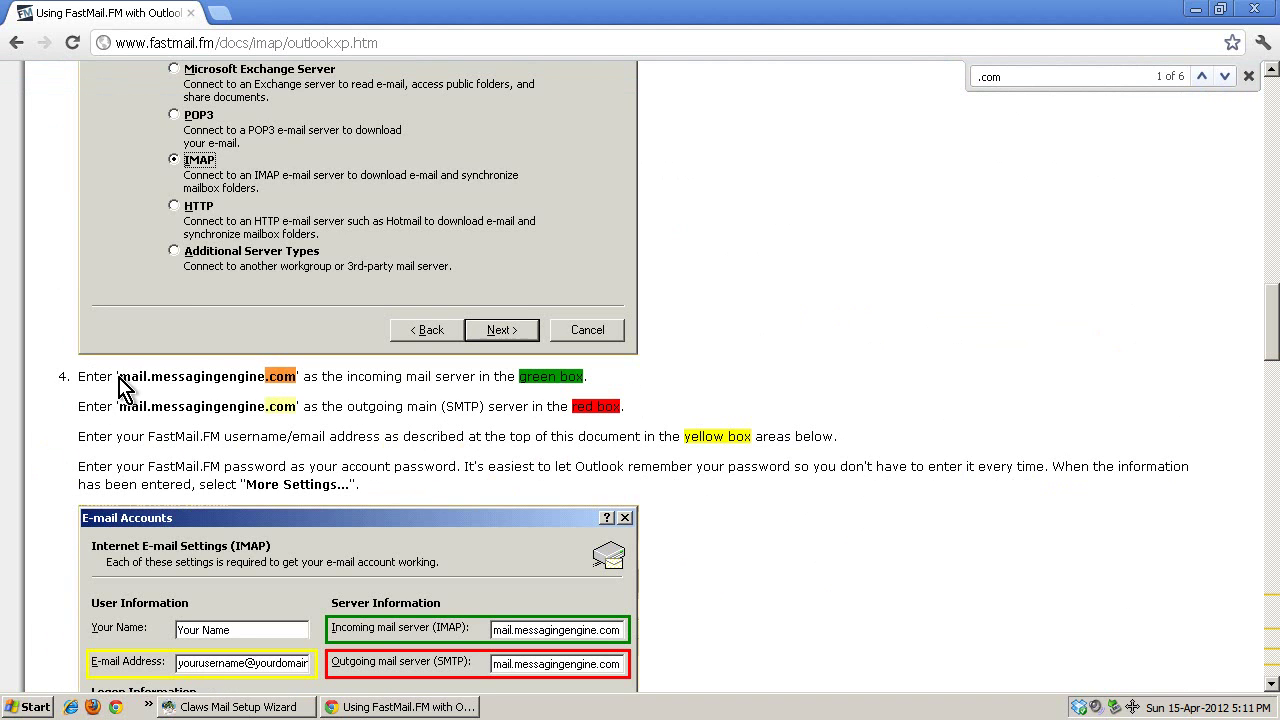
{"action": "left_click_drag", "start_coordinate": [119, 376], "coordinate": [304, 376]}
{"action": "right_click", "coordinate": [262, 378]}
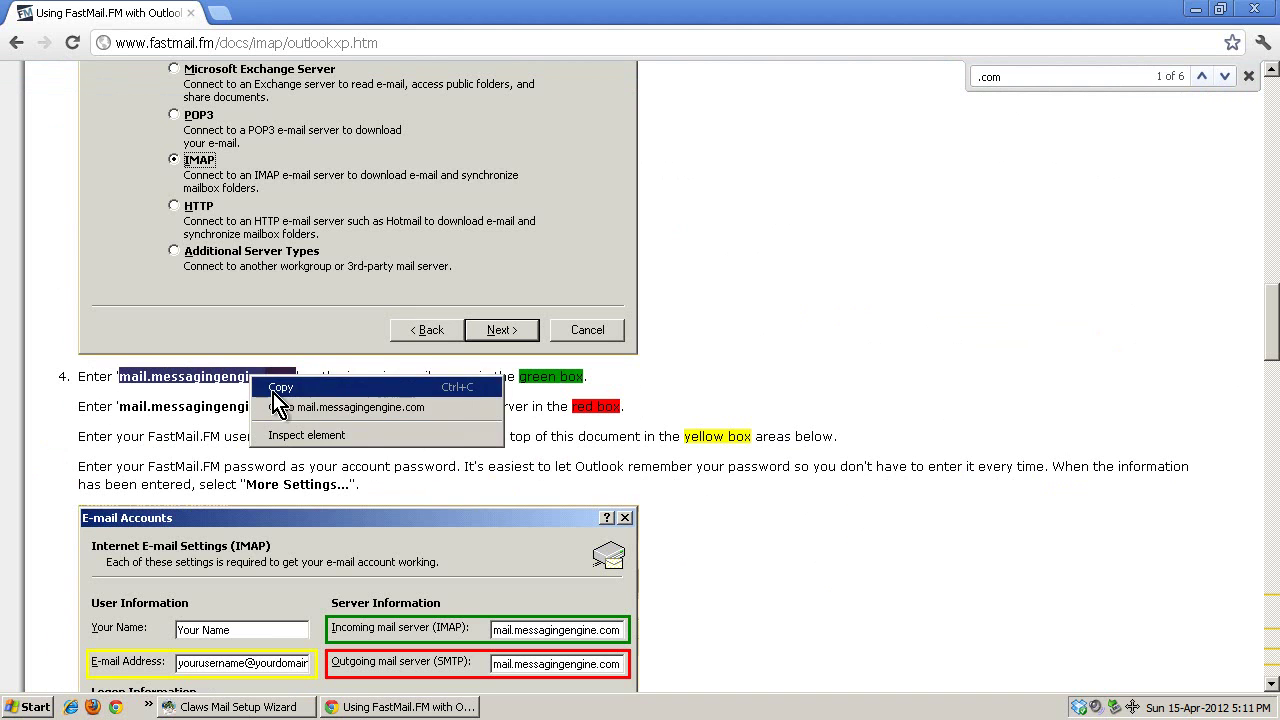
{"action": "left_click", "coordinate": [280, 386]}
Back in the wizard, paste mail.messagingengine.com over the pop.unknown server address.
{"action": "left_click", "coordinate": [1195, 9]}
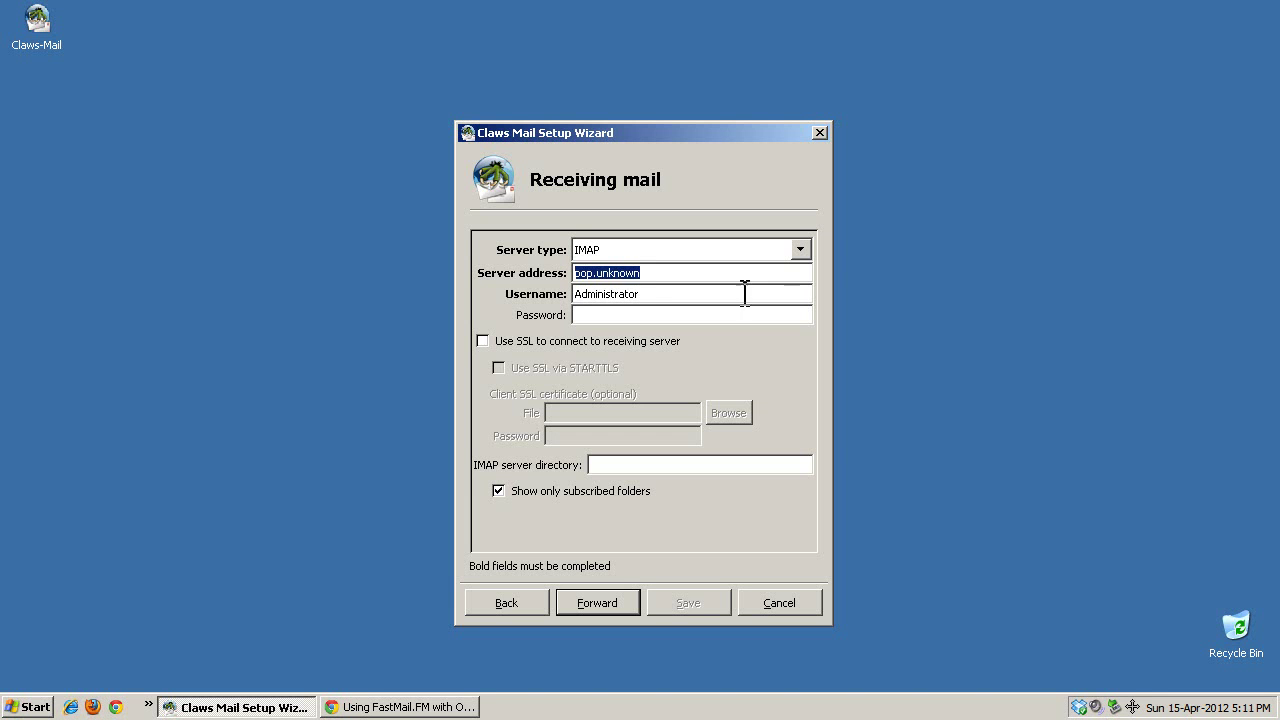
{"action": "left_click_drag", "start_coordinate": [660, 272], "coordinate": [574, 274]}
{"action": "right_click", "coordinate": [603, 265]}
{"action": "left_click", "coordinate": [630, 324]}
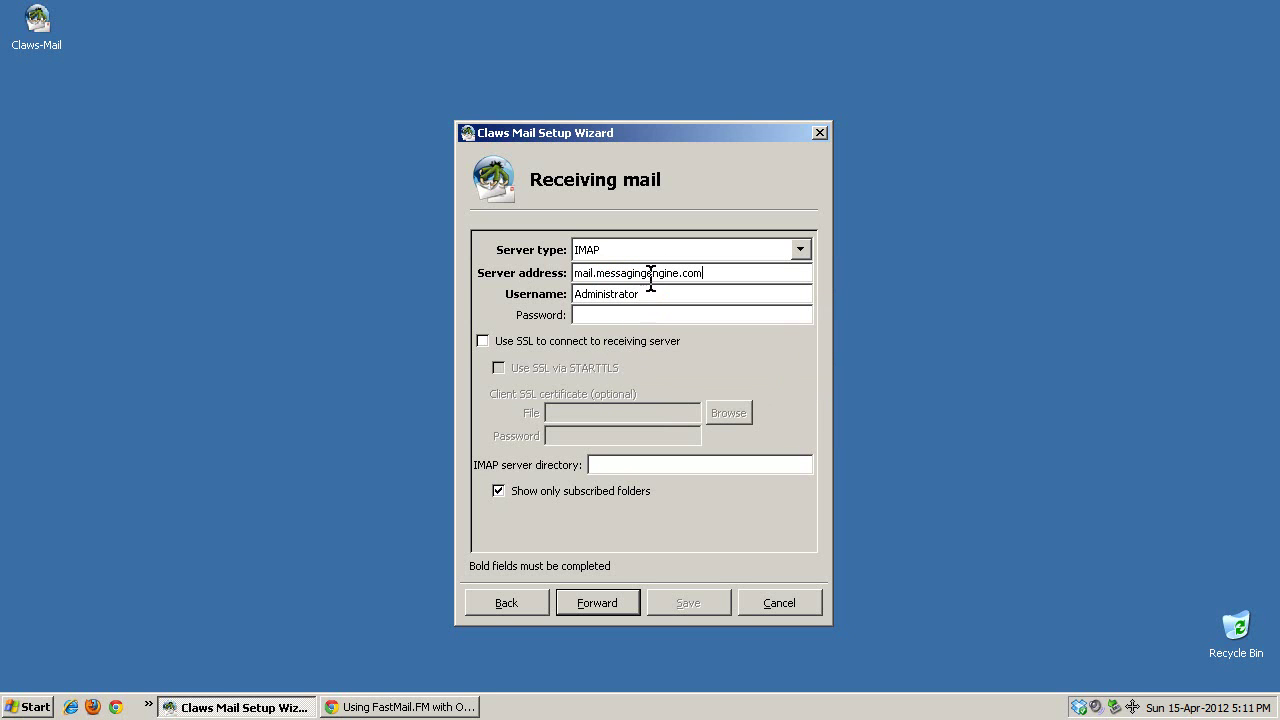
Replace the Administrator username with the account's username and enable SSL via STARTTLS.
{"action": "left_click", "coordinate": [650, 291]}
{"action": "left_click_drag", "start_coordinate": [650, 291], "coordinate": [536, 299]}
{"action": "left_click", "coordinate": [600, 343]}
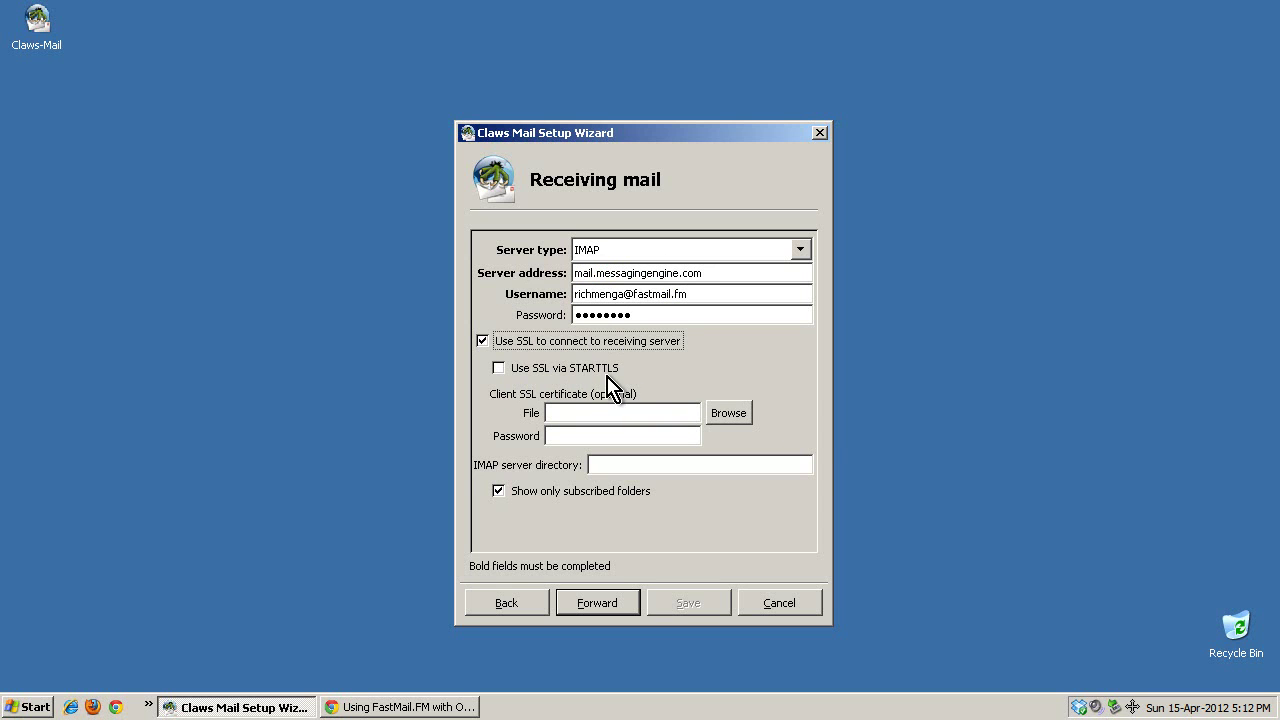
{"action": "left_click", "coordinate": [584, 380]}
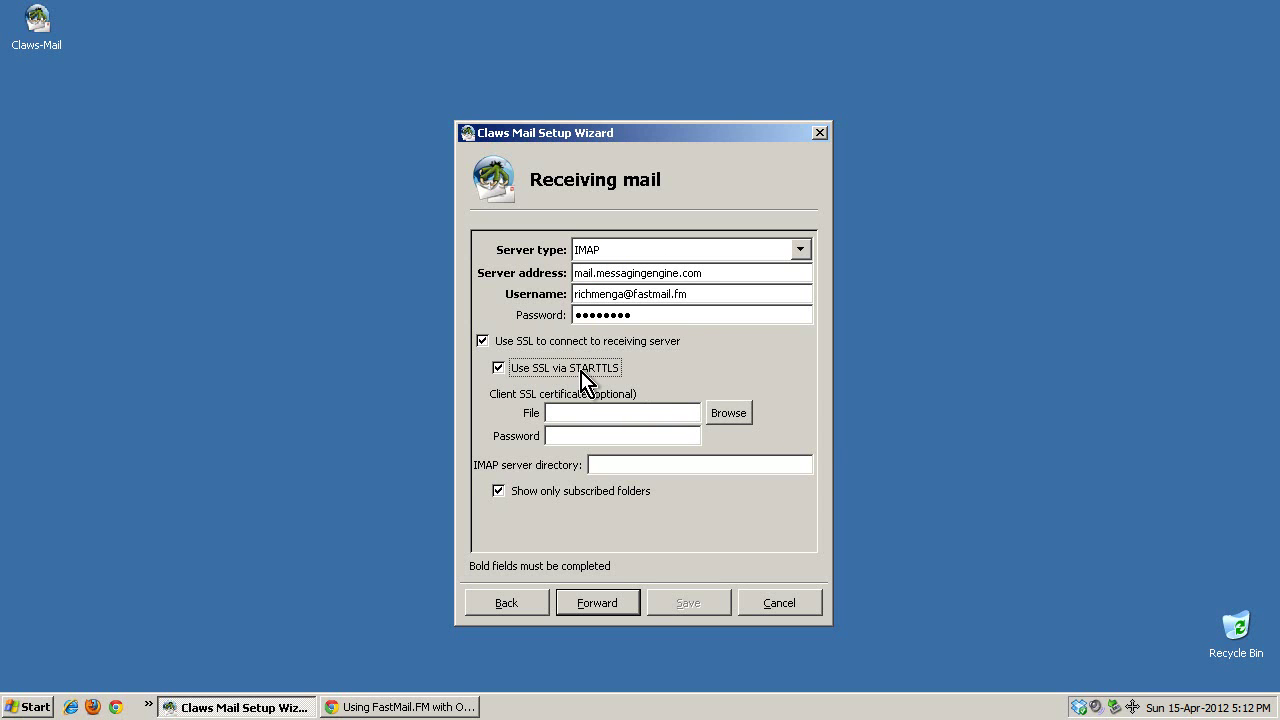
Set the IMAP server directory to inbox.
{"action": "left_click", "coordinate": [610, 466]}
{"action": "left_click_drag", "start_coordinate": [636, 466], "coordinate": [503, 480]}
{"action": "key", "text": "shift+Home"}
{"action": "type", "text": "inbo"}
{"action": "left_click_drag", "start_coordinate": [633, 465], "coordinate": [548, 466]}
On Sending mail, replace smtp.unknown with SMTP server smtp-server.tampabay.rr.com.
{"action": "left_click", "coordinate": [603, 608]}
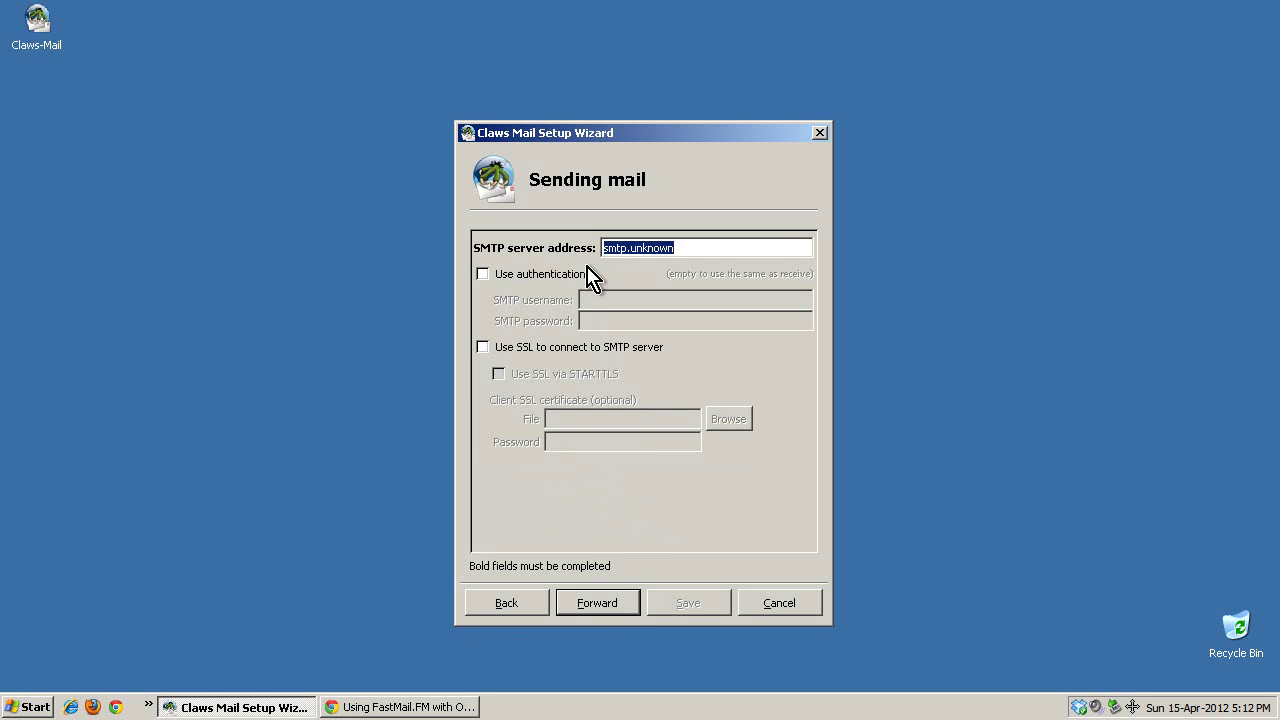
{"action": "left_click", "coordinate": [651, 248]}
{"action": "left_click_drag", "start_coordinate": [677, 248], "coordinate": [540, 258]}
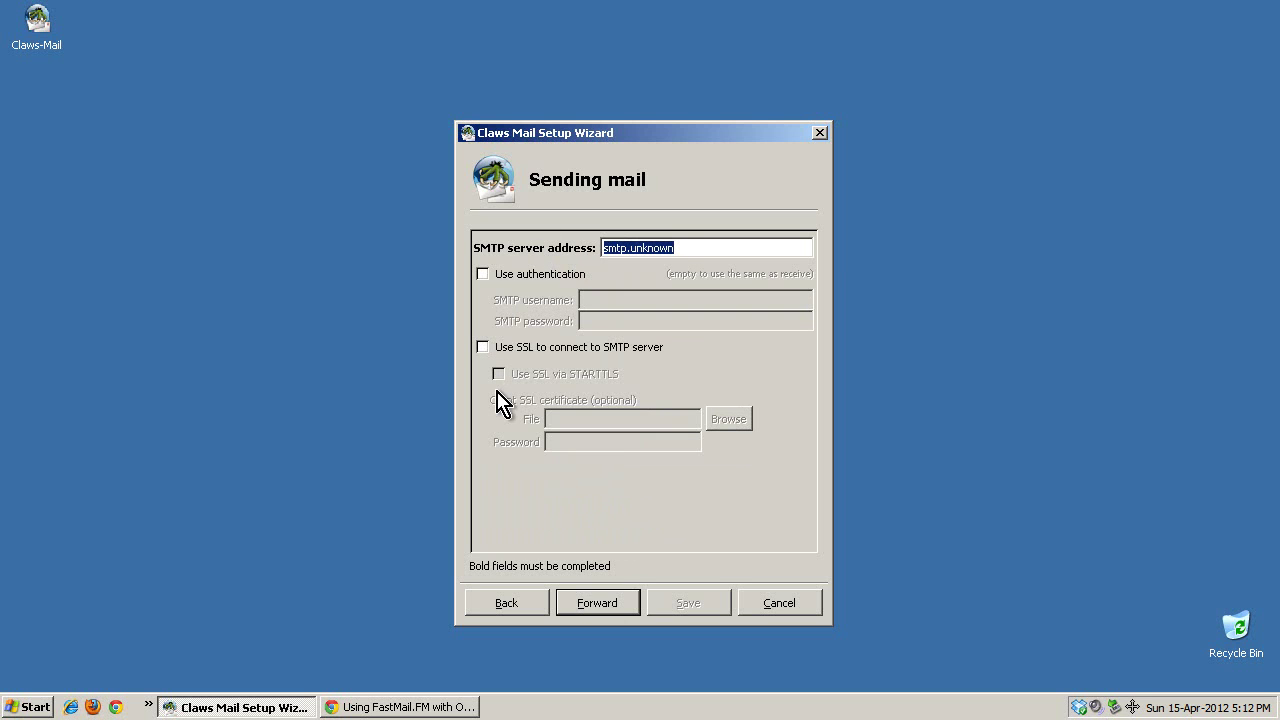
{"action": "type", "text": "smtp-server"}
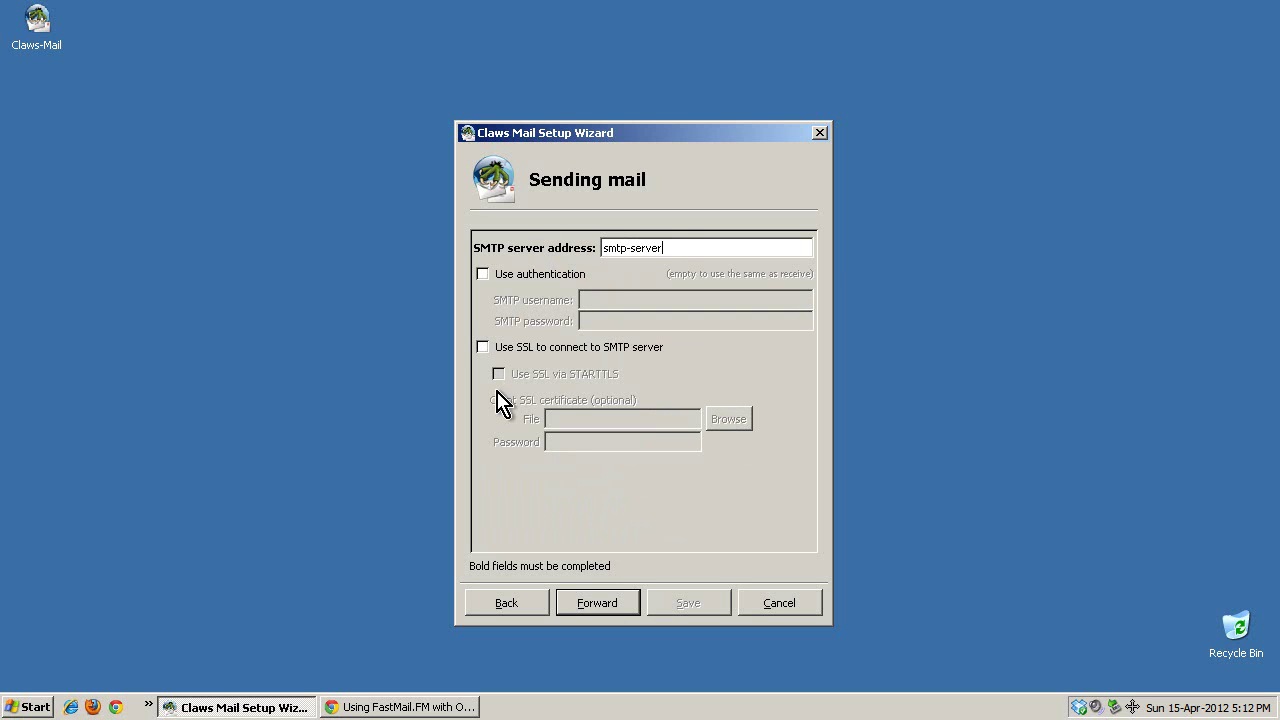
{"action": "type", "text": ".tampabay.rr.com"}
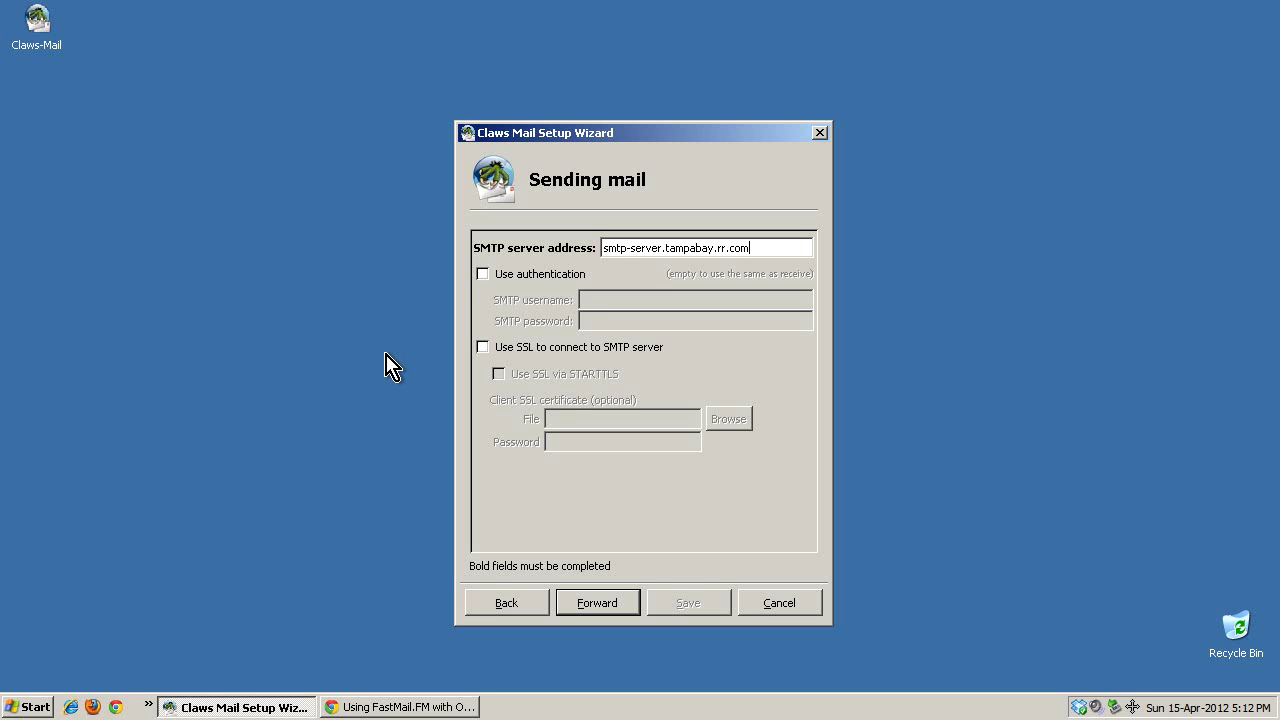
{"action": "left_click_drag", "start_coordinate": [602, 248], "coordinate": [786, 251]}
{"action": "left_click", "coordinate": [786, 251]}
{"action": "left_click_drag", "start_coordinate": [750, 247], "coordinate": [557, 242]}
{"action": "left_click", "coordinate": [664, 248]}
{"action": "left_click_drag", "start_coordinate": [757, 247], "coordinate": [455, 258]}
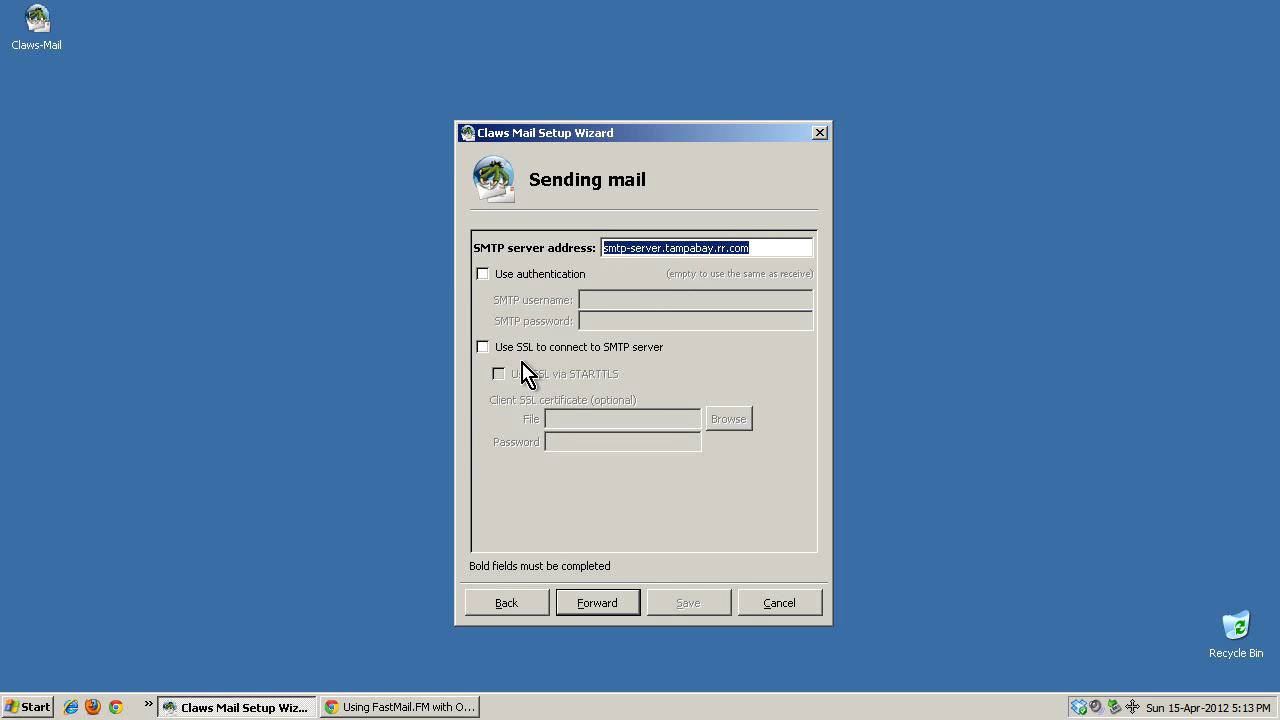
Save the wizard setup, accept the Opera Software ASA server certificate, and decline a PGP key pair.
{"action": "left_click", "coordinate": [601, 605]}
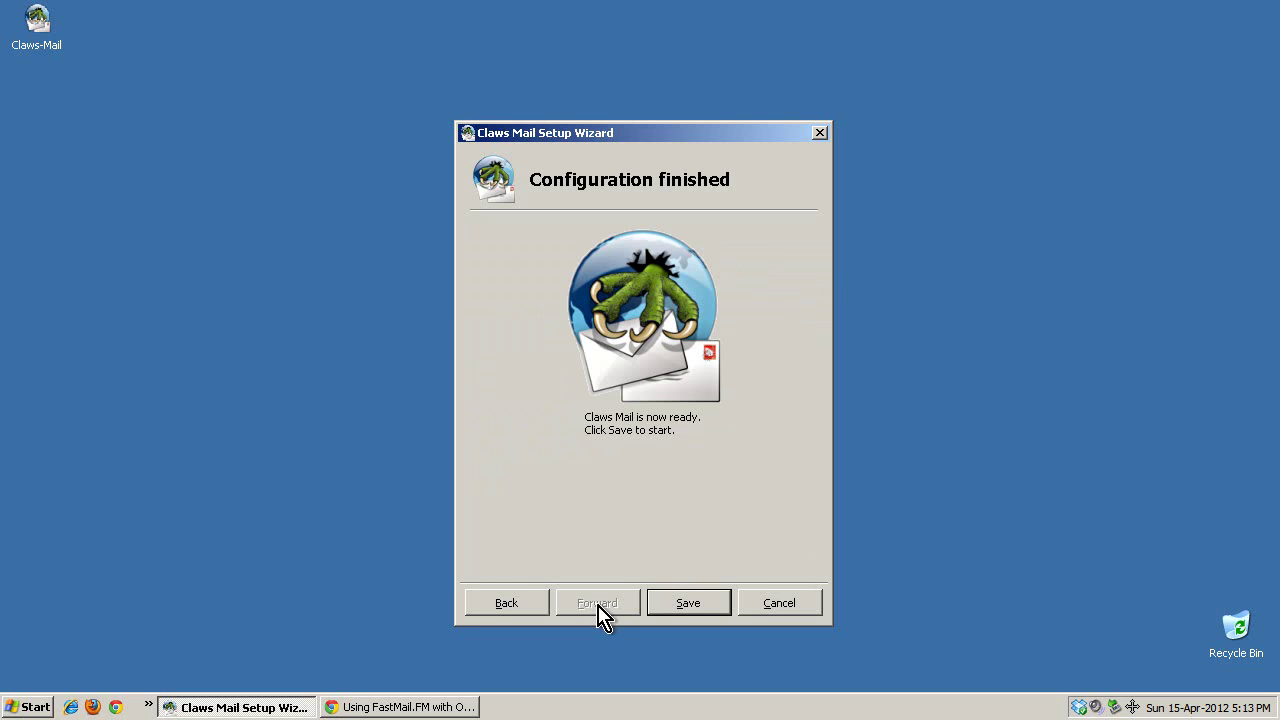
{"action": "left_click", "coordinate": [689, 606]}
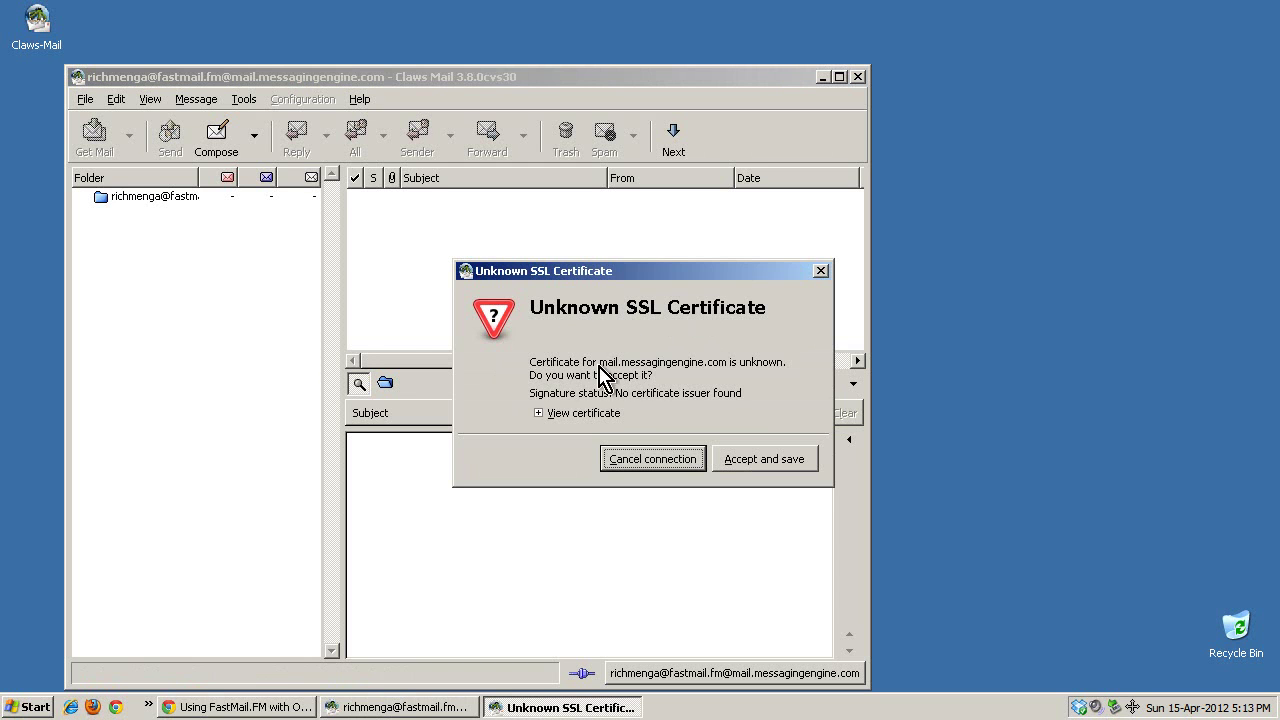
{"action": "left_click", "coordinate": [539, 413]}
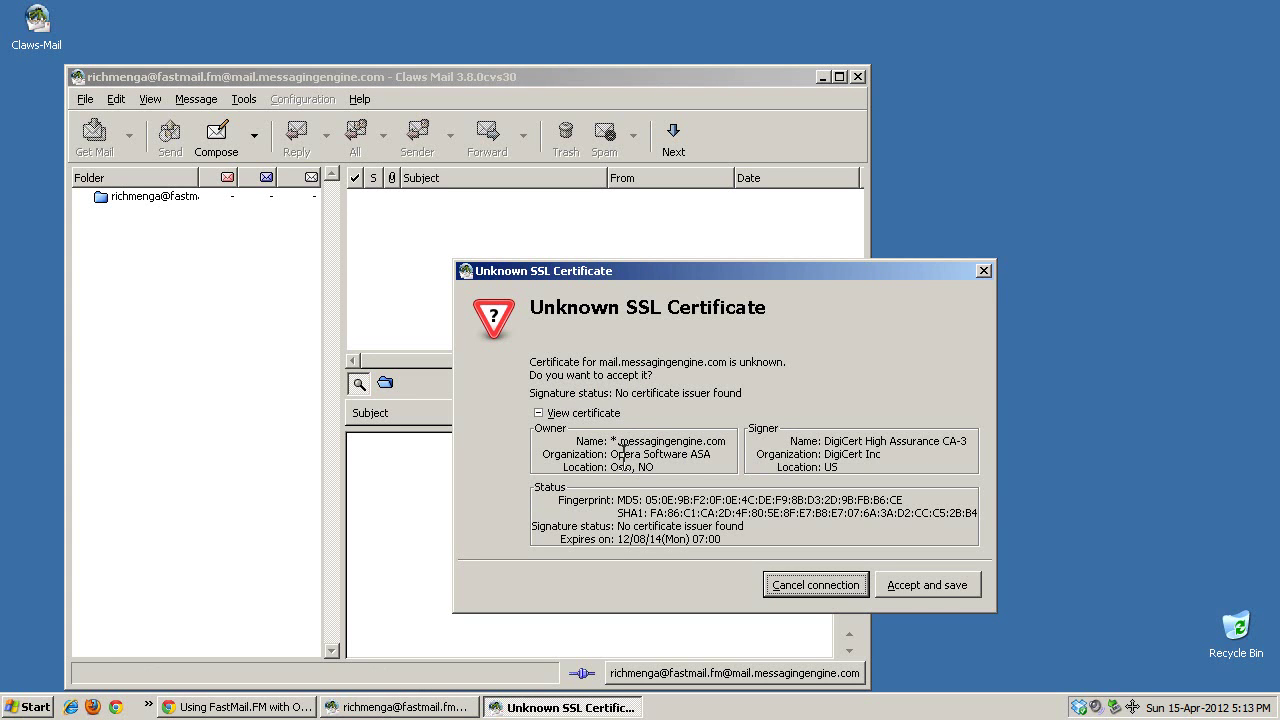
{"action": "left_click_drag", "start_coordinate": [611, 454], "coordinate": [709, 460]}
{"action": "left_click", "coordinate": [709, 460]}
{"action": "left_click", "coordinate": [925, 586]}
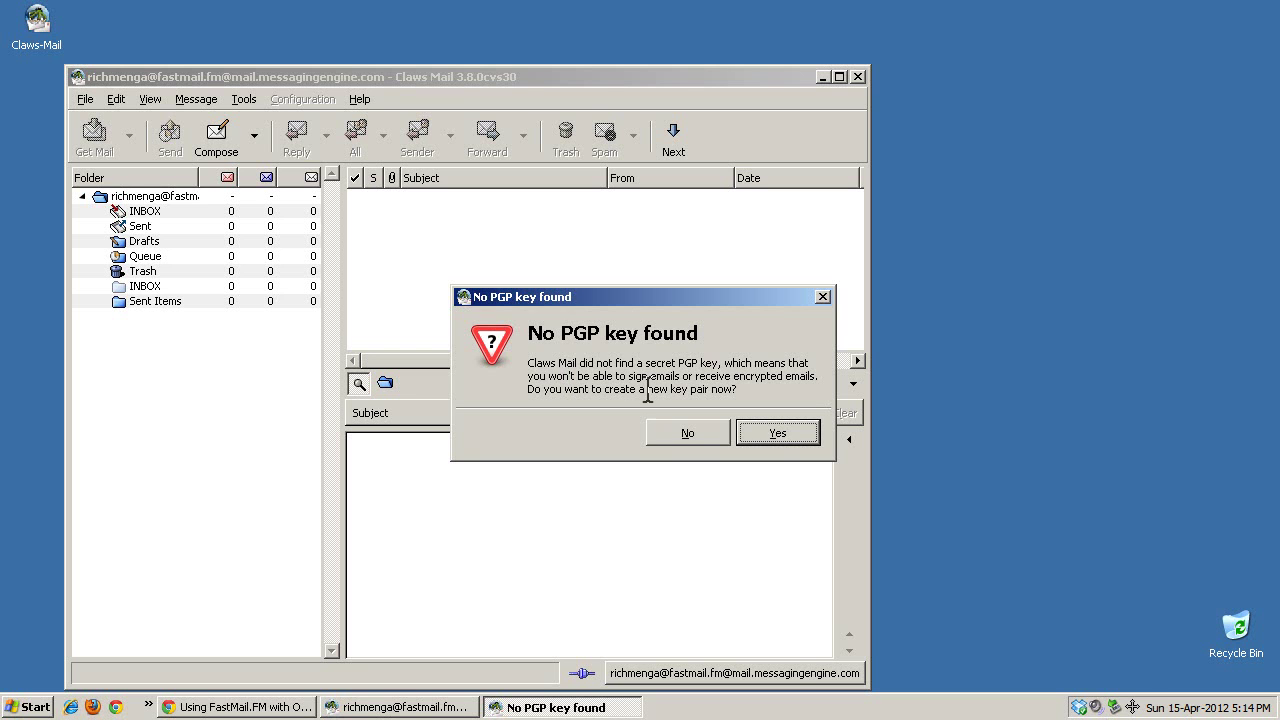
{"action": "left_click", "coordinate": [688, 437]}
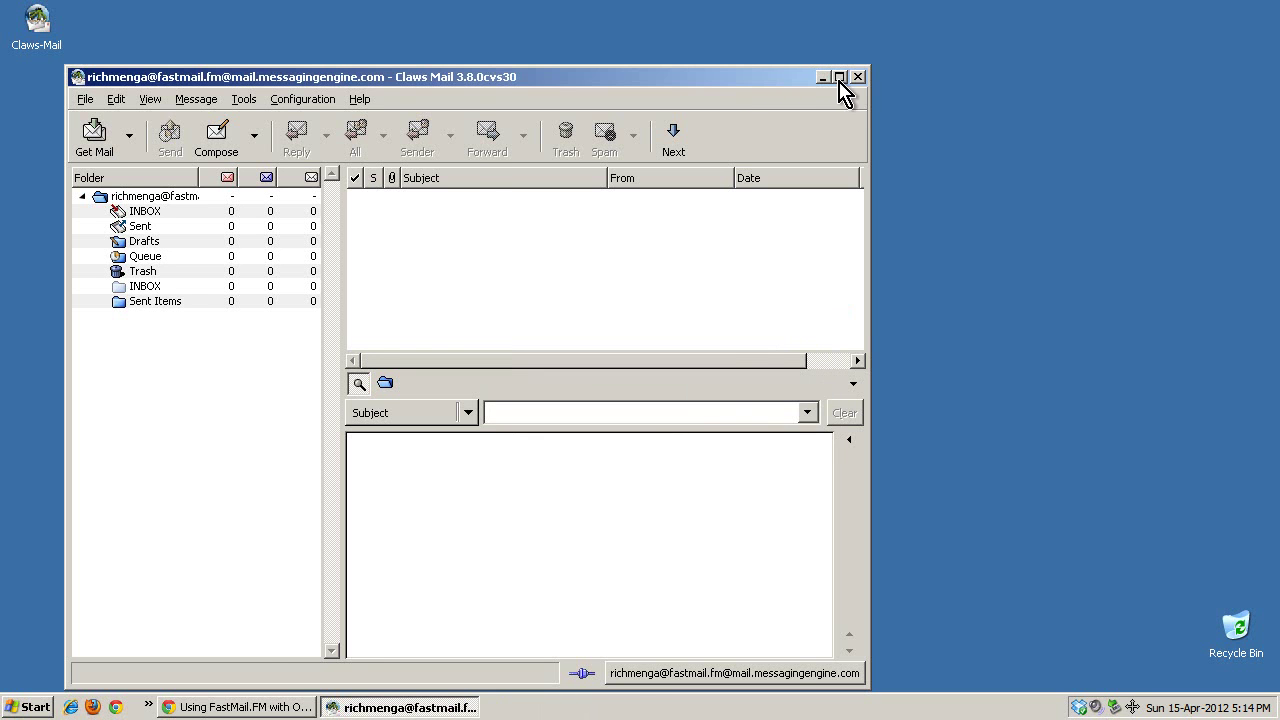
Maximize the main window, select the INBOX folder, and bring up the Configuration menu.
{"action": "left_click", "coordinate": [838, 77]}
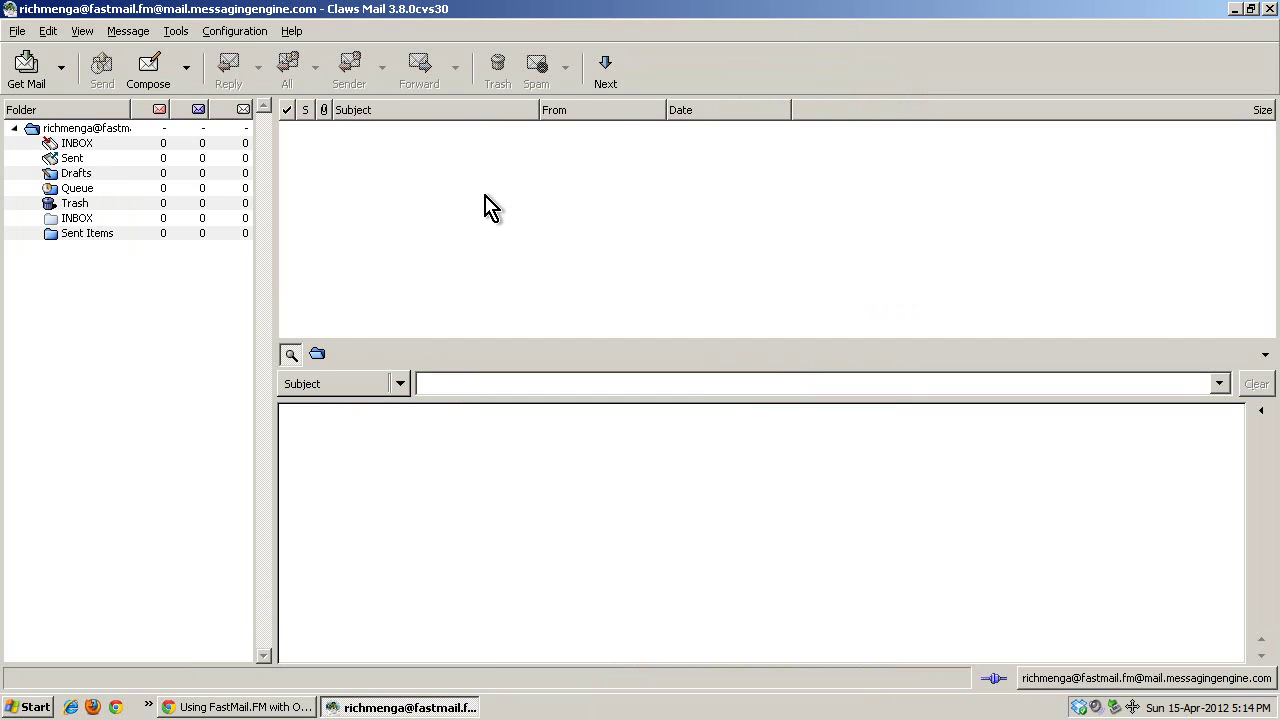
{"action": "left_click", "coordinate": [76, 143]}
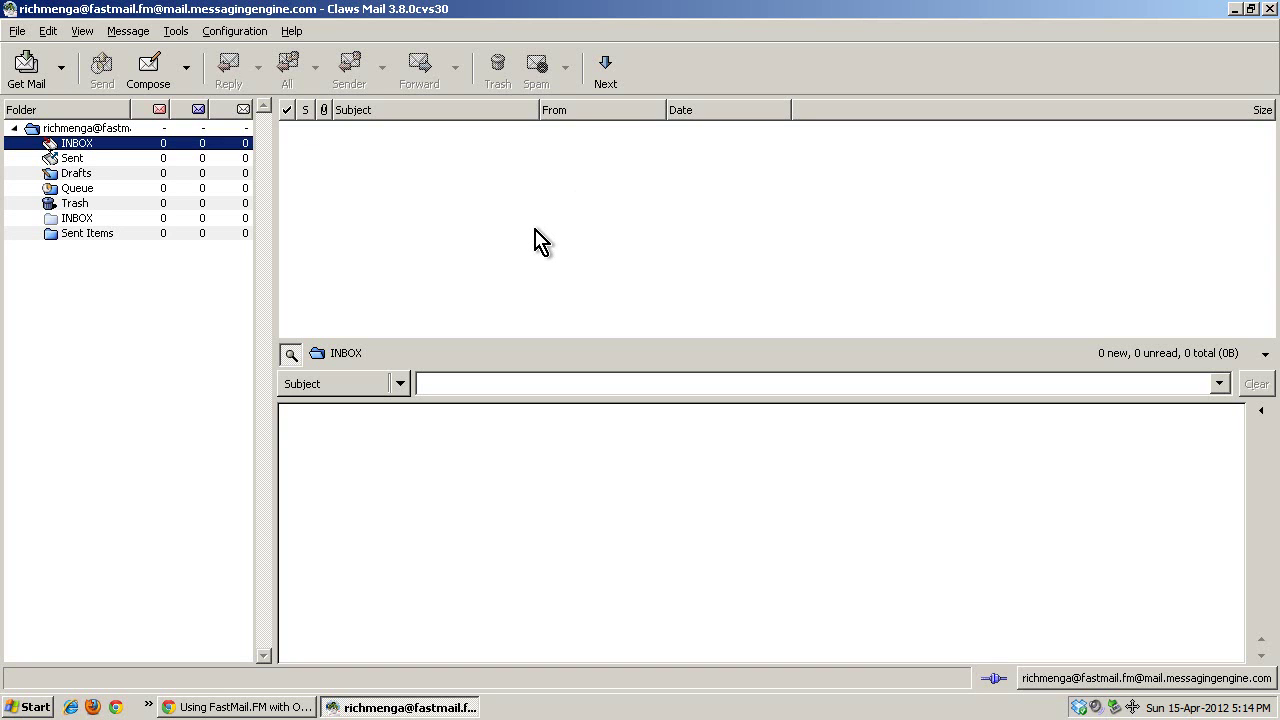
{"action": "left_click", "coordinate": [237, 31]}
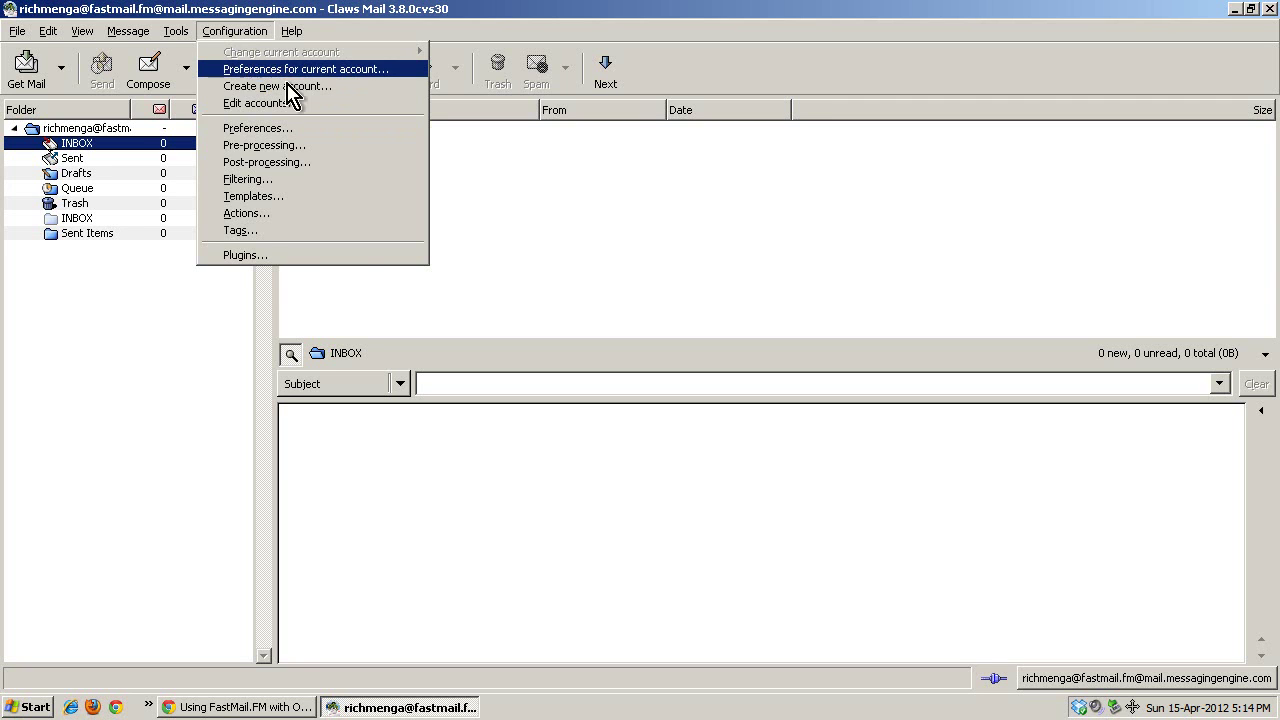
{"action": "left_click", "coordinate": [500, 152]}
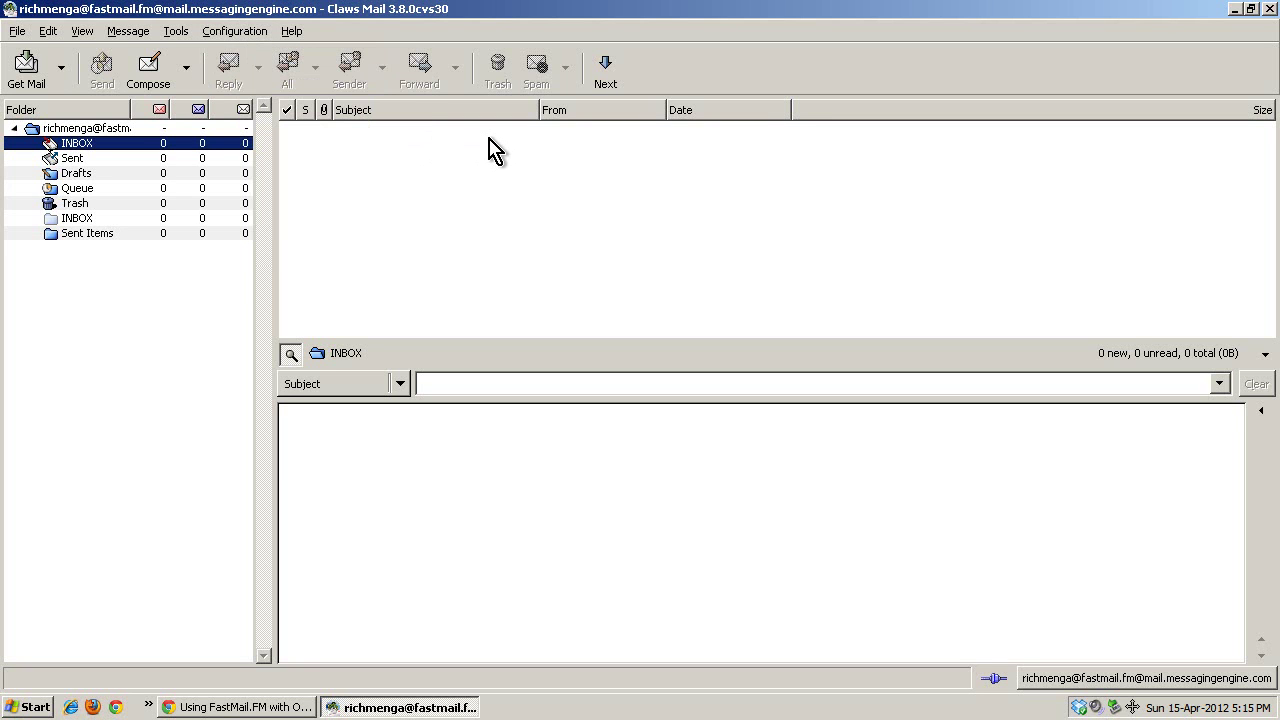
{"action": "left_click", "coordinate": [248, 36]}
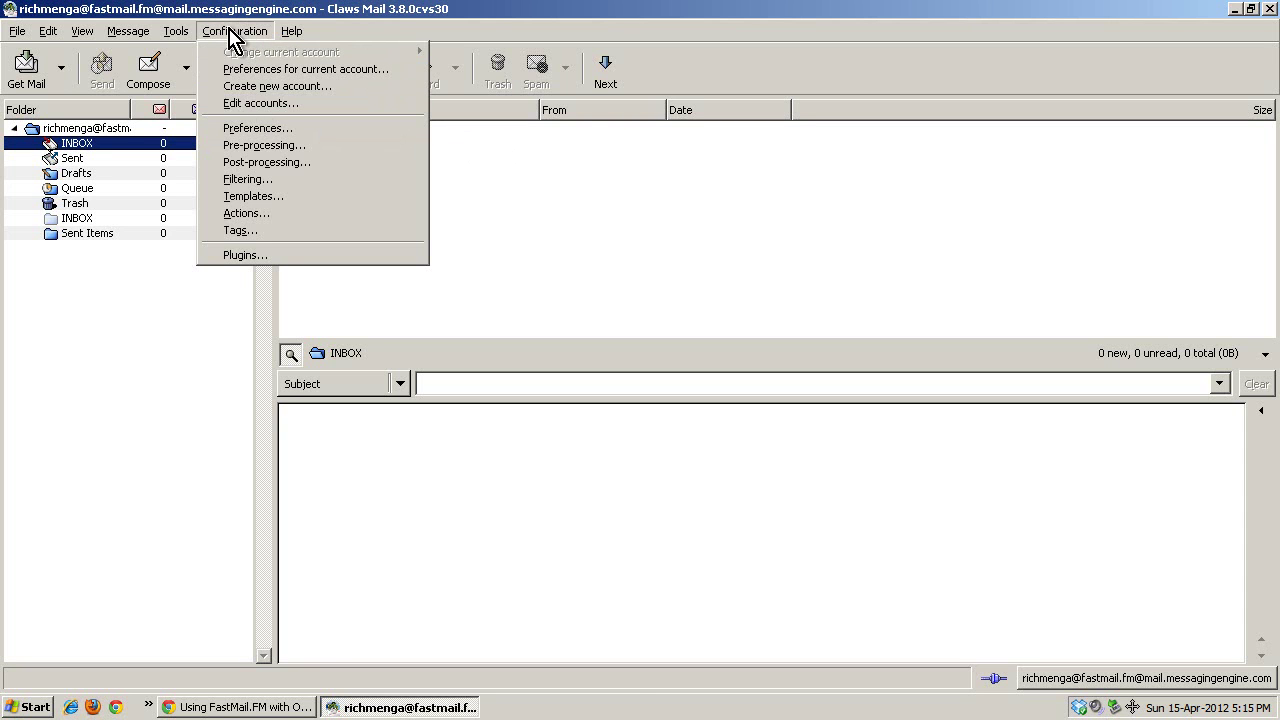
Rename the only mail account to 'FastMail' in its preferences and apply it.
{"action": "left_click", "coordinate": [236, 104]}
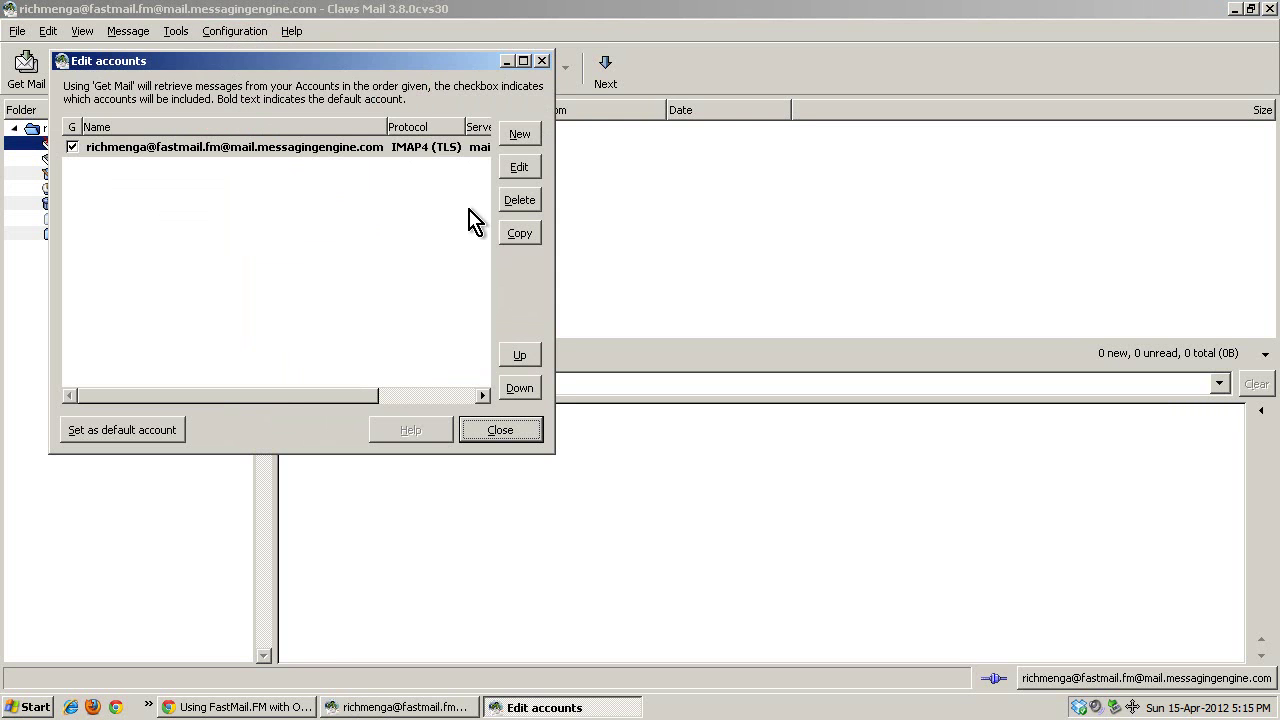
{"action": "left_click", "coordinate": [154, 146]}
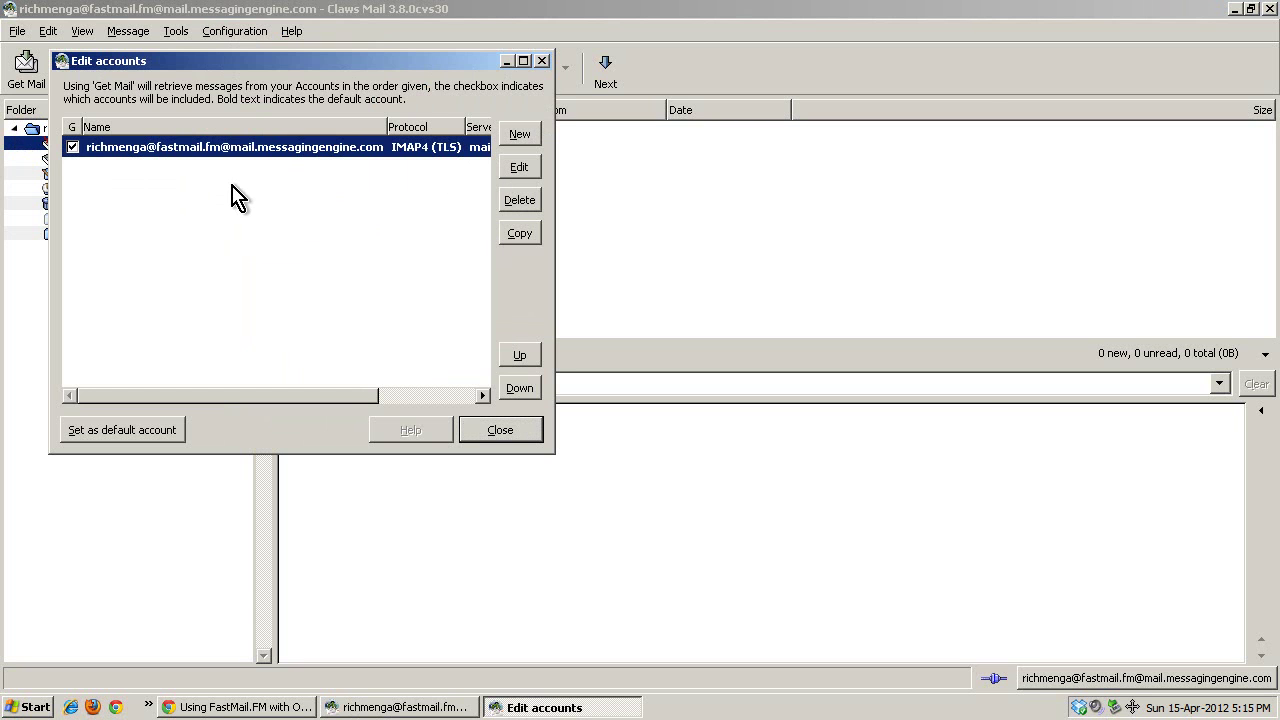
{"action": "left_click", "coordinate": [512, 172]}
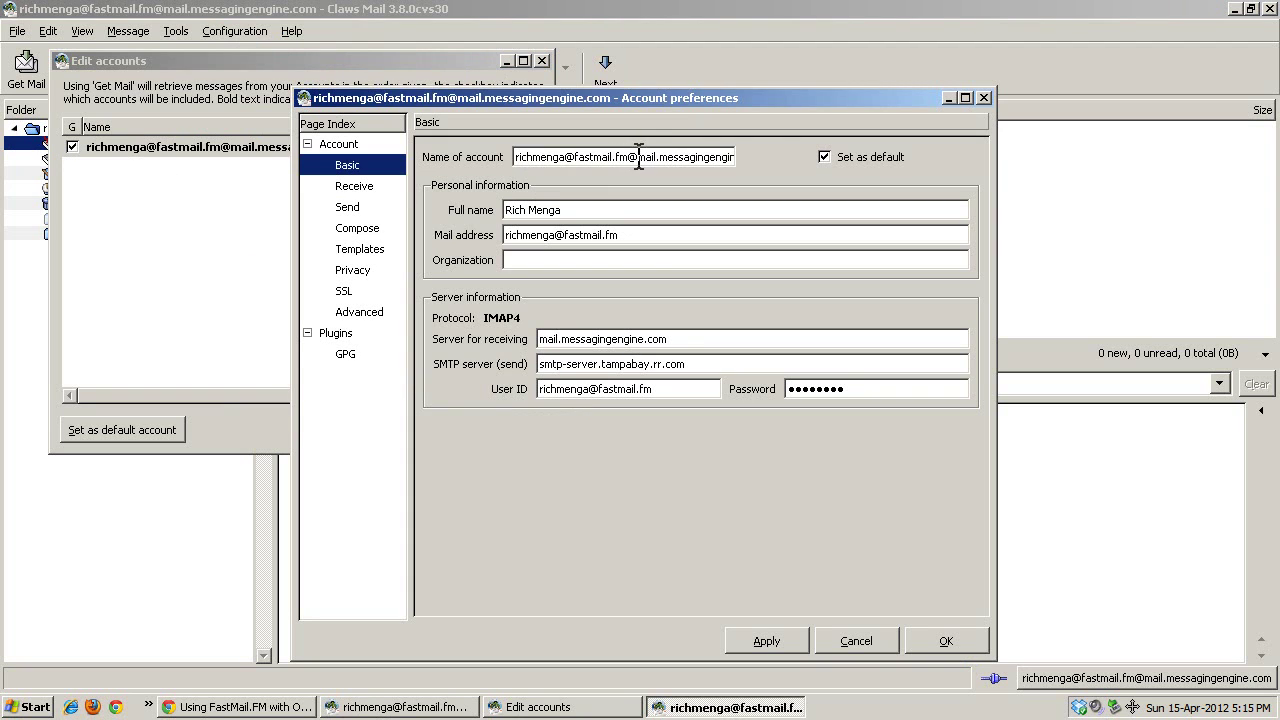
{"action": "left_click_drag", "start_coordinate": [640, 157], "coordinate": [774, 155]}
{"action": "left_click", "coordinate": [621, 157]}
{"action": "key", "text": "shift+End"}
{"action": "left_click", "coordinate": [558, 160]}
{"action": "key", "text": "shift+Home"}
{"action": "key", "text": "Home"}
{"action": "key", "text": "shift+End"}
{"action": "key", "text": "Delete"}
{"action": "type", "text": "FastMail"}
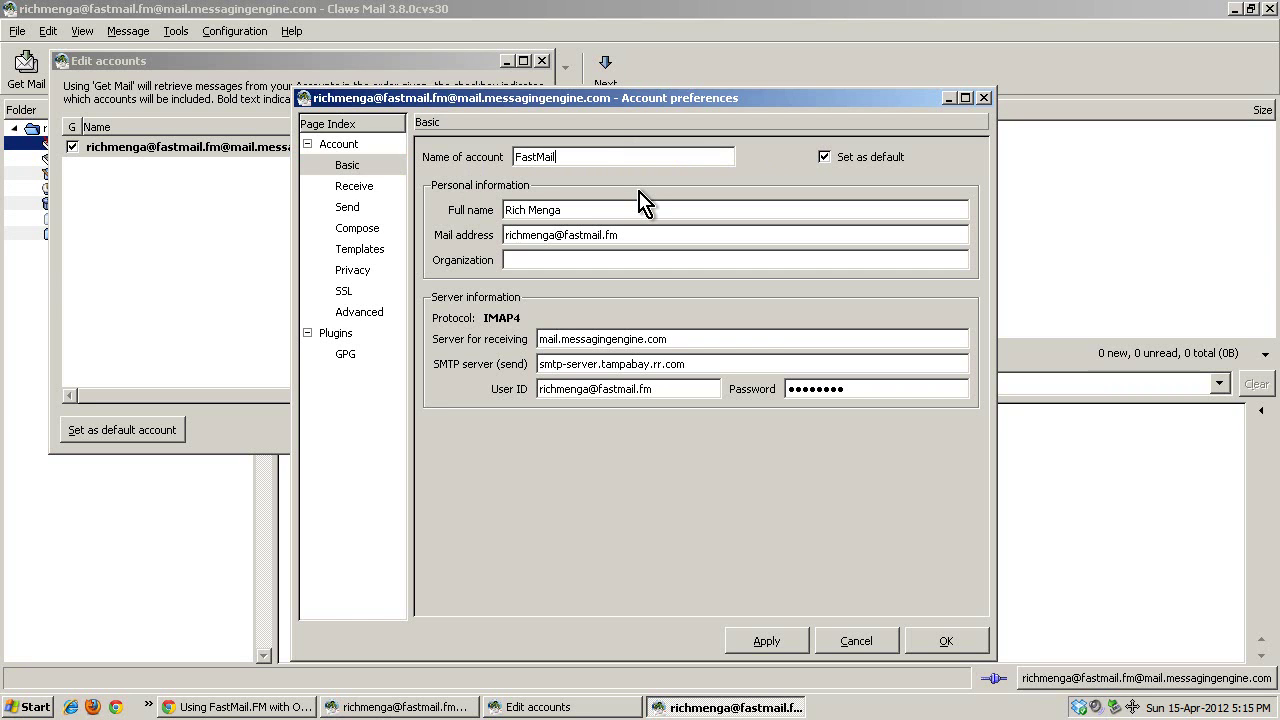
{"action": "left_click", "coordinate": [766, 645]}
{"action": "left_click", "coordinate": [945, 641]}
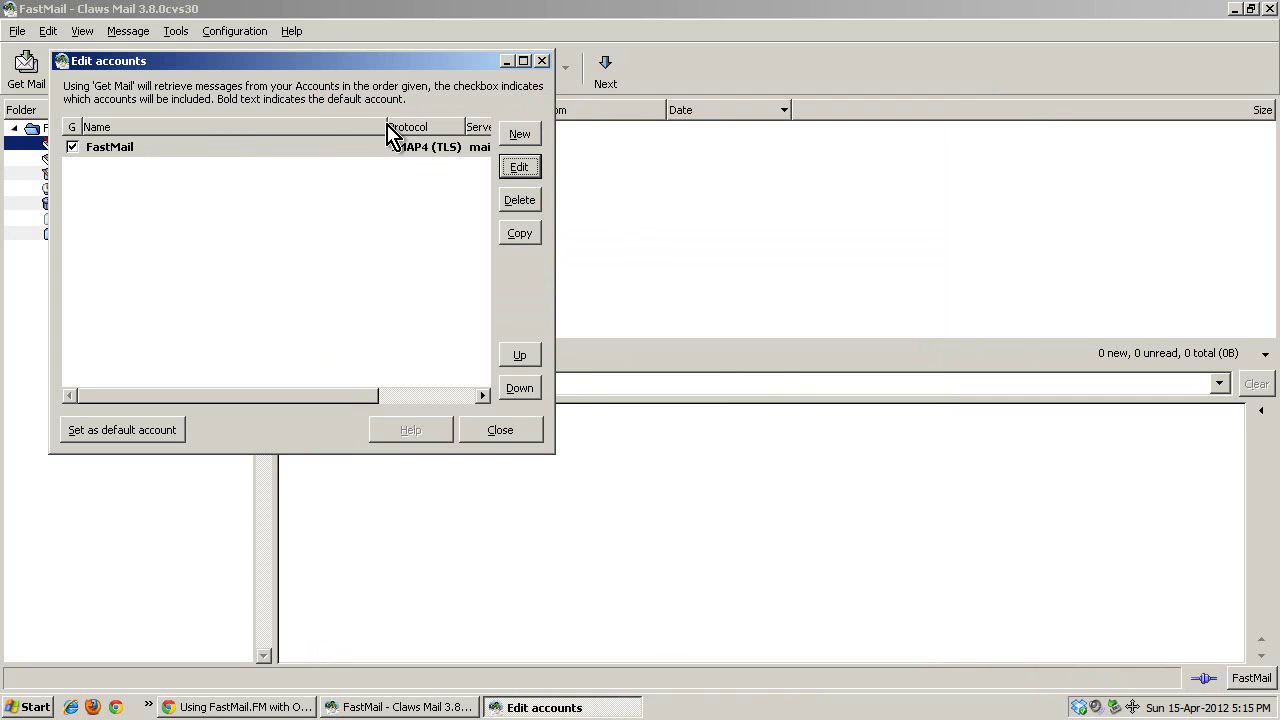
Widen the accounts list to show its mail.messagingengine.com server, then select the FastMail INBOX.
{"action": "left_click_drag", "start_coordinate": [551, 320], "coordinate": [727, 309]}
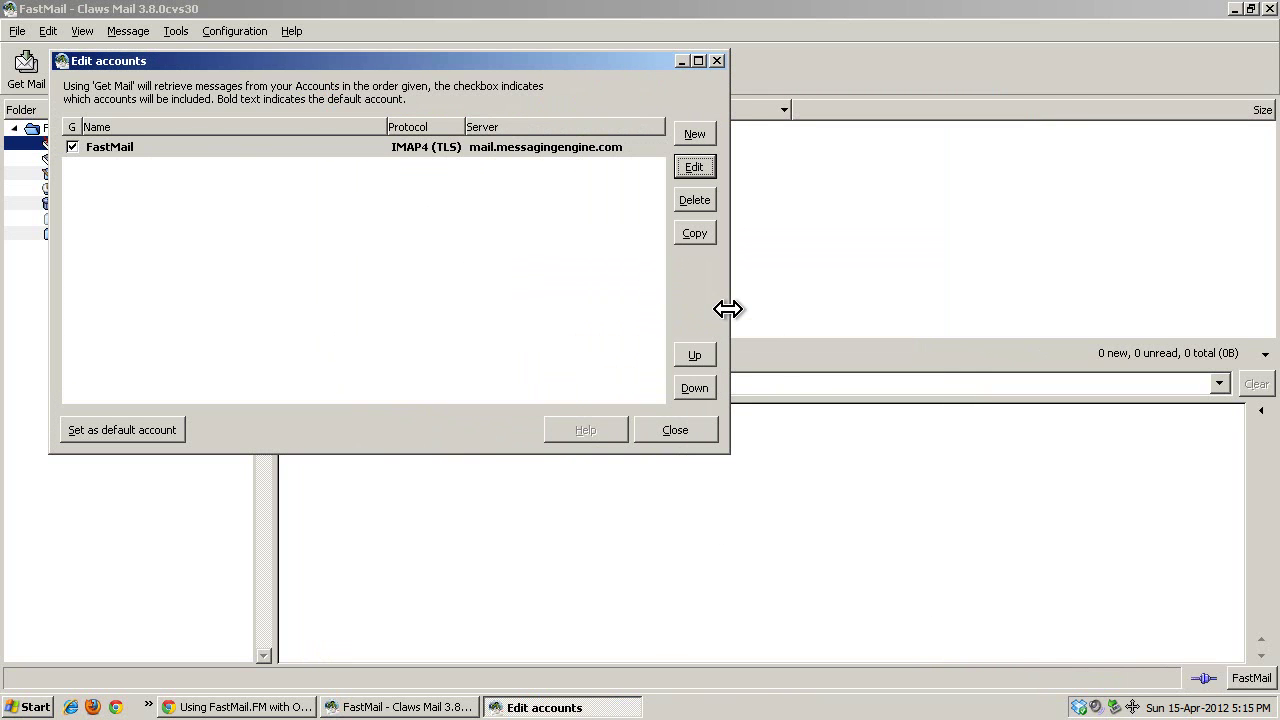
{"action": "left_click", "coordinate": [652, 434]}
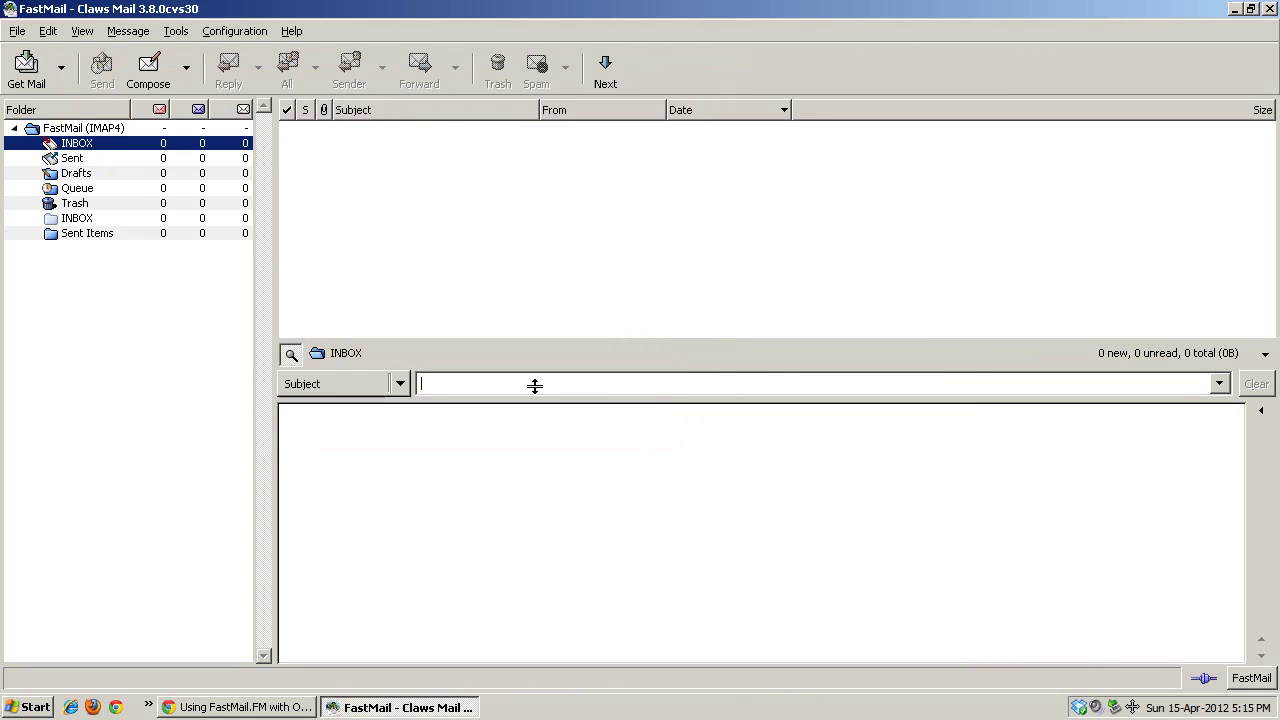
{"action": "left_click", "coordinate": [68, 128]}
{"action": "left_click", "coordinate": [70, 146]}
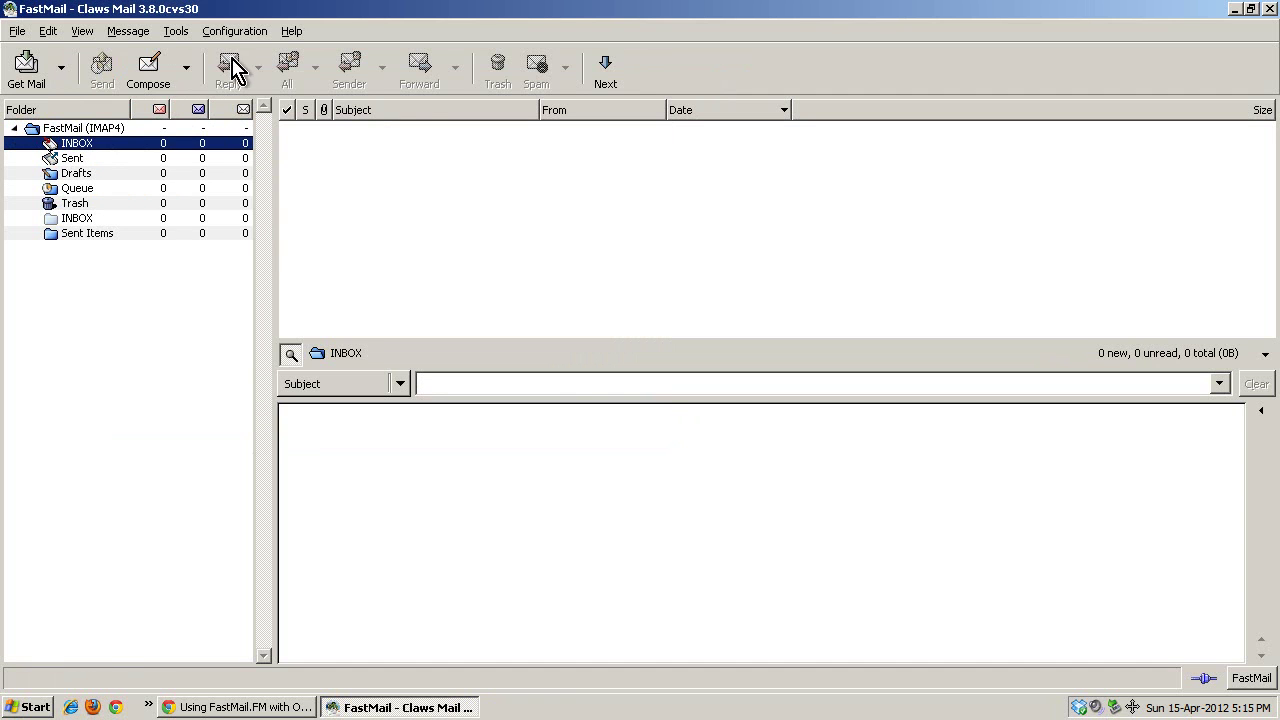
{"action": "left_click", "coordinate": [236, 31]}
Edit the FastMail account's Receive settings, toggling bandwidth-efficient mode on and back off.
{"action": "left_click", "coordinate": [240, 103]}
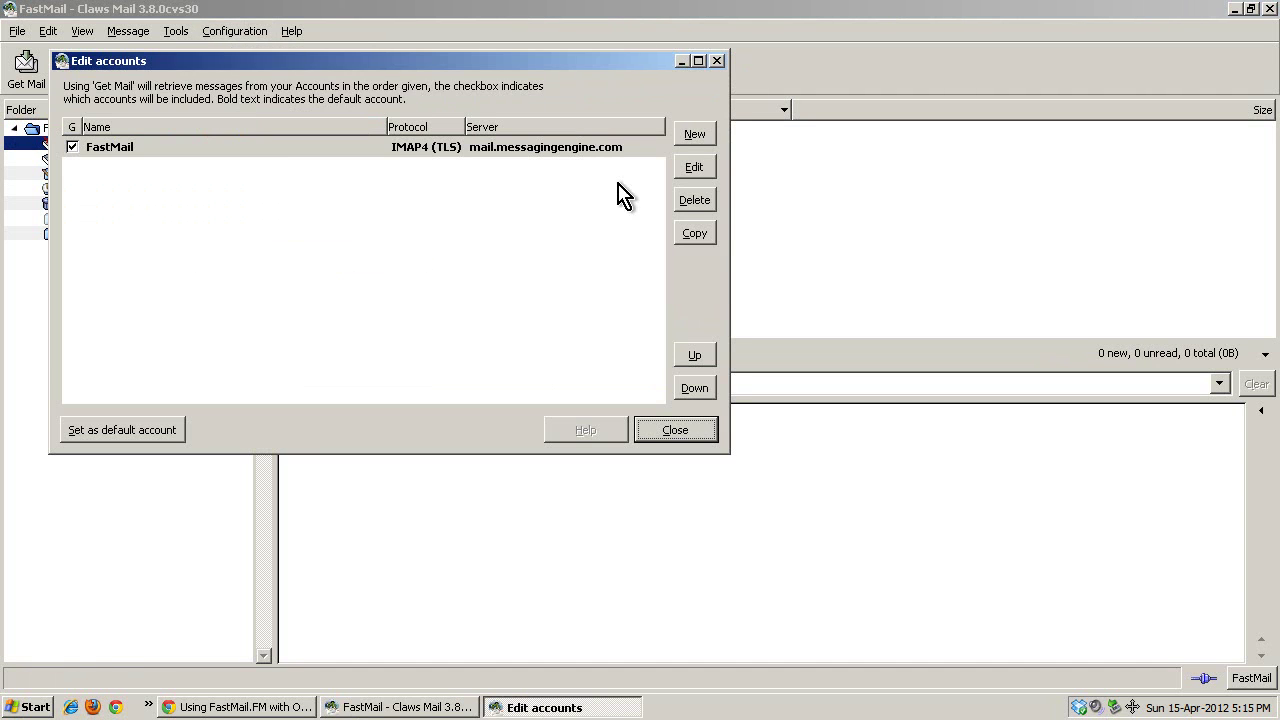
{"action": "left_click", "coordinate": [692, 167]}
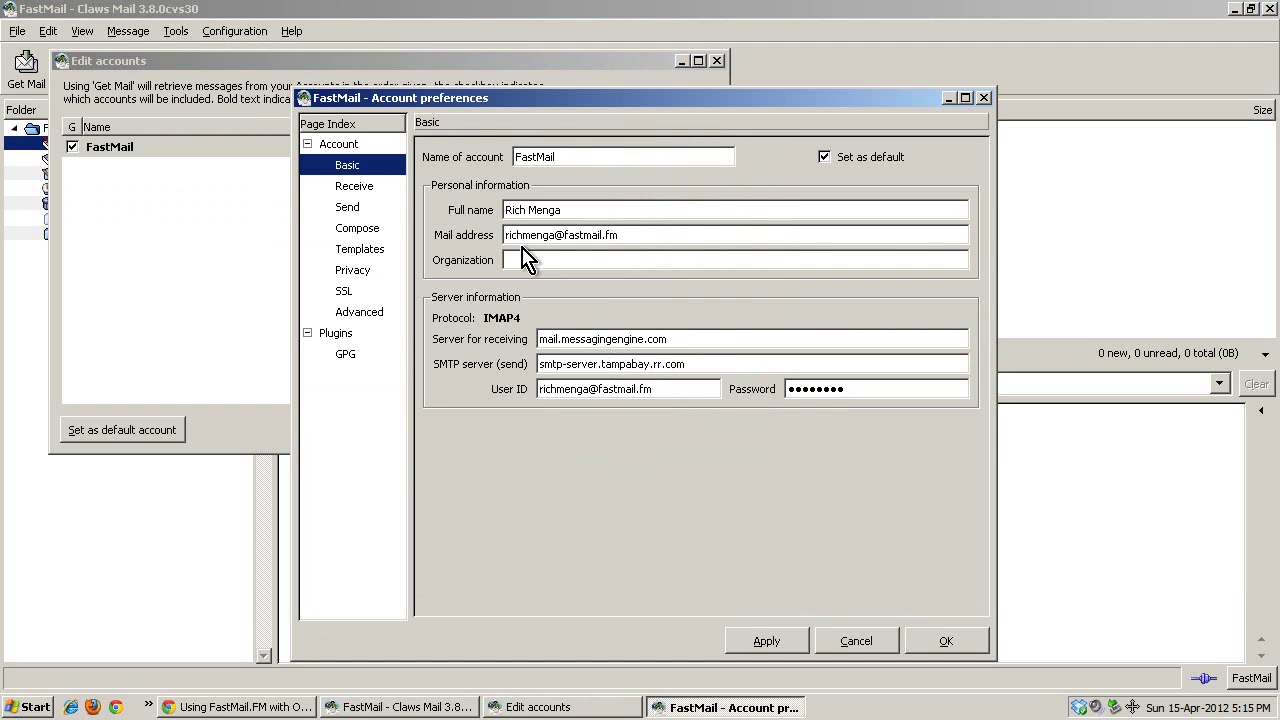
{"action": "left_click", "coordinate": [352, 188]}
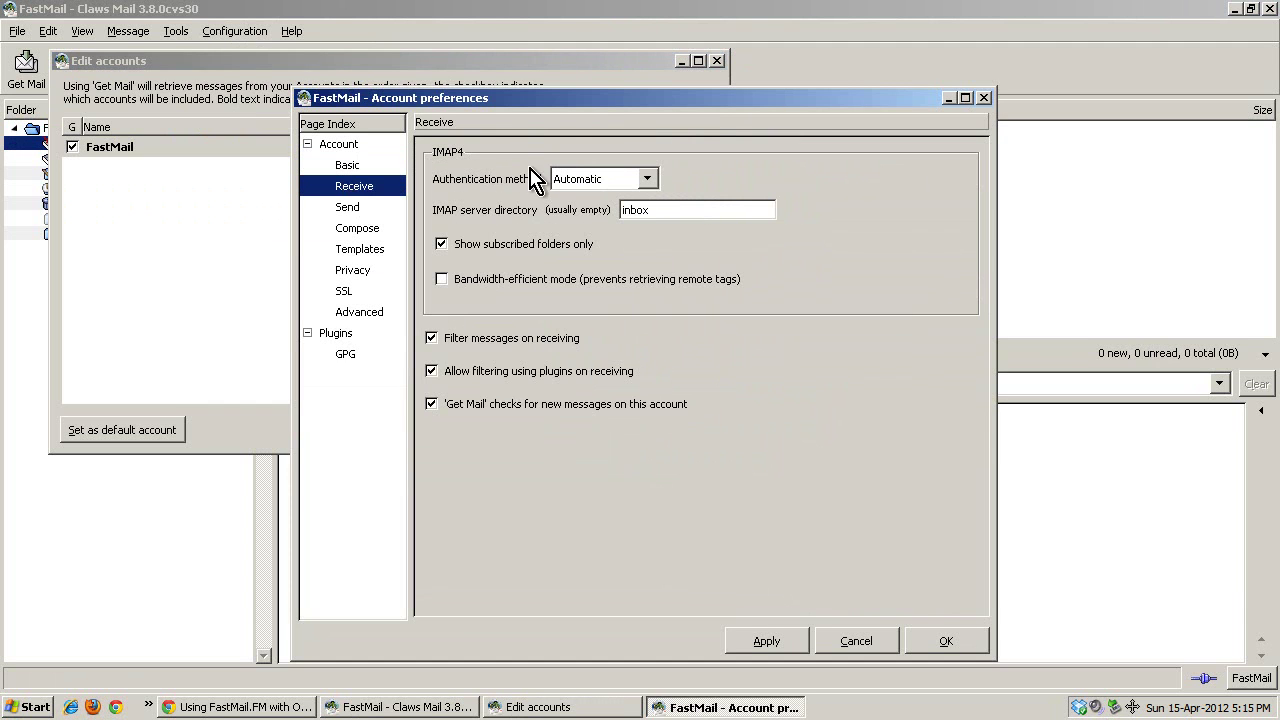
{"action": "left_click", "coordinate": [378, 165]}
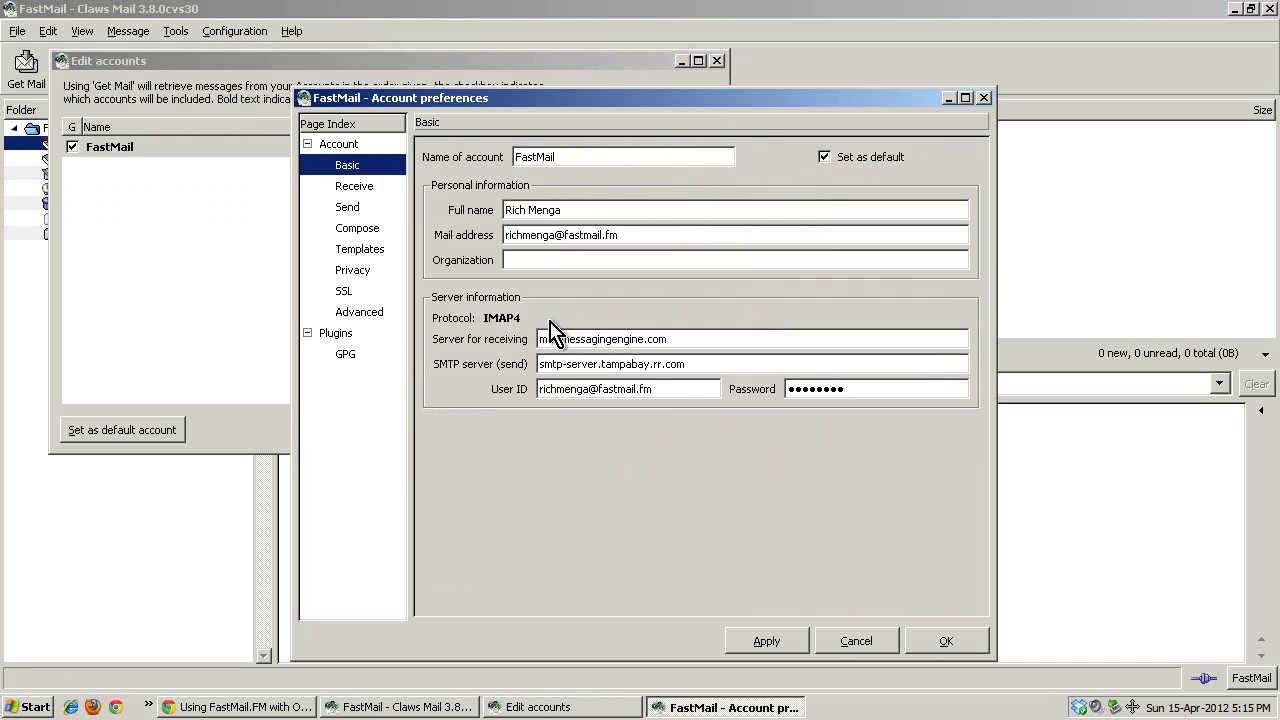
{"action": "left_click", "coordinate": [358, 190]}
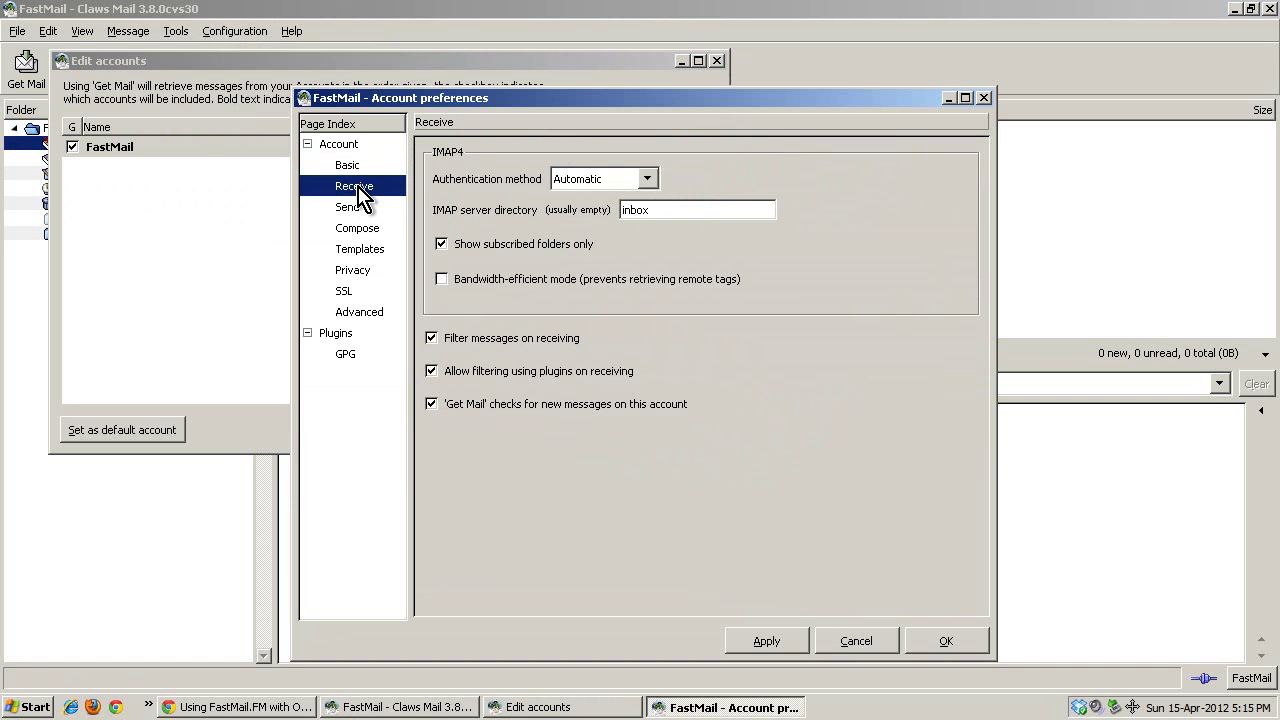
{"action": "left_click", "coordinate": [472, 284]}
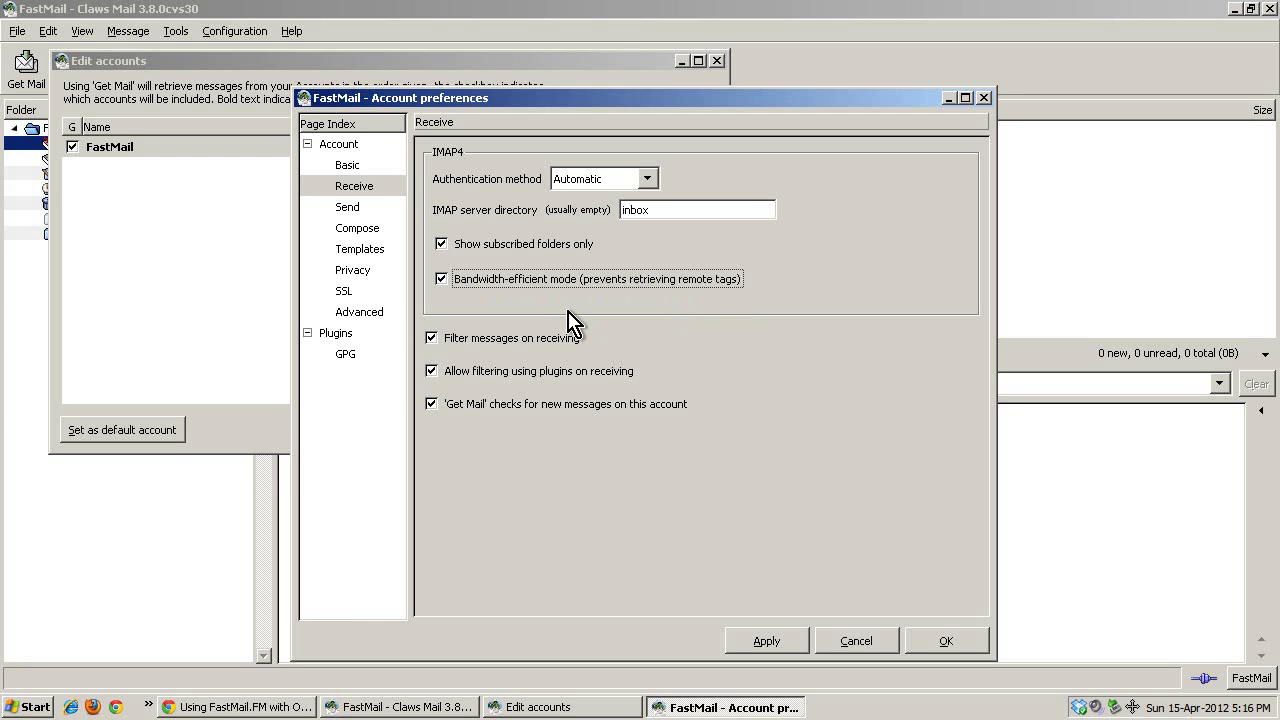
{"action": "left_click", "coordinate": [531, 282]}
On the Send page, try SMTP Authentication's User ID and password fields, then leave authentication off.
{"action": "left_click", "coordinate": [345, 208]}
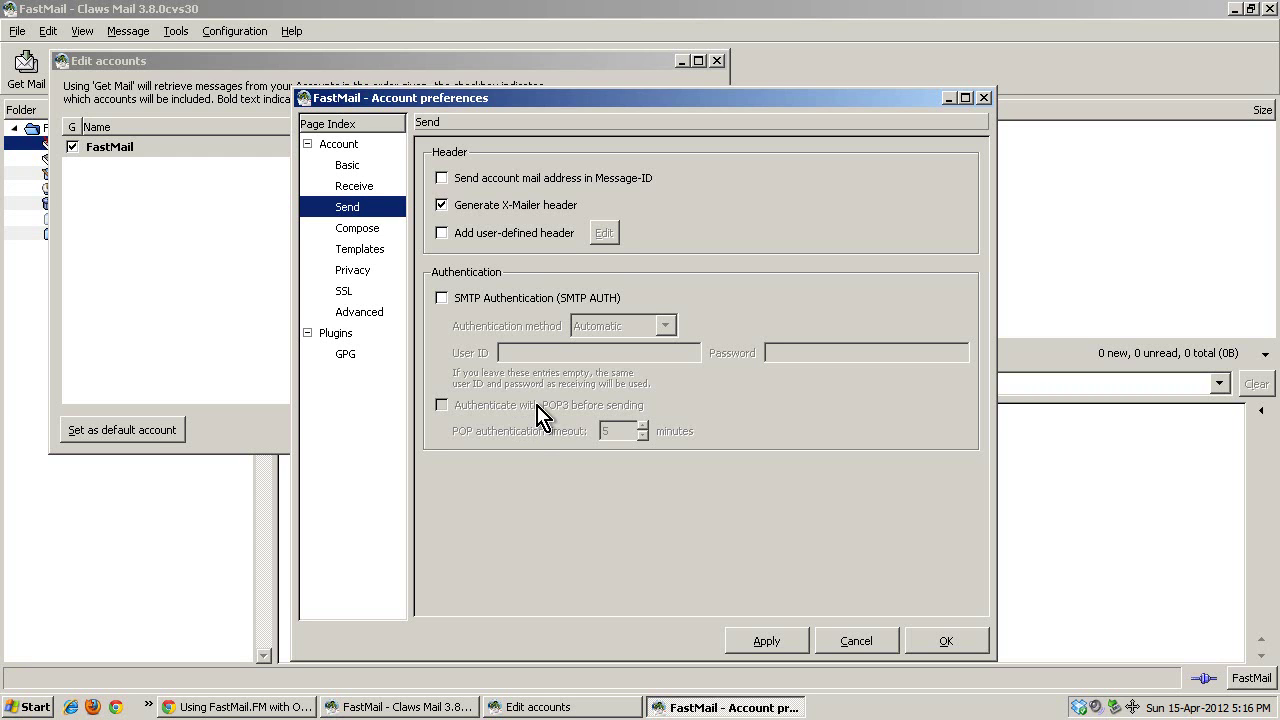
{"action": "left_click", "coordinate": [476, 299]}
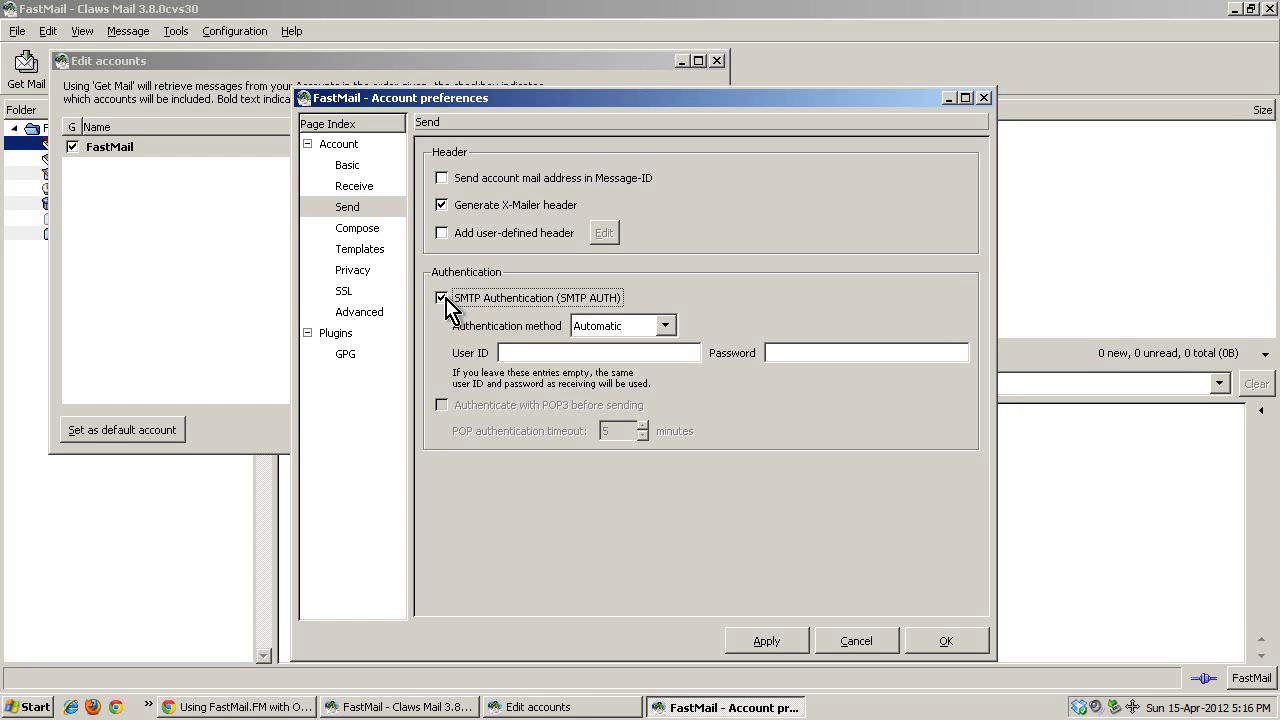
{"action": "left_click", "coordinate": [545, 345]}
{"action": "left_click", "coordinate": [820, 352]}
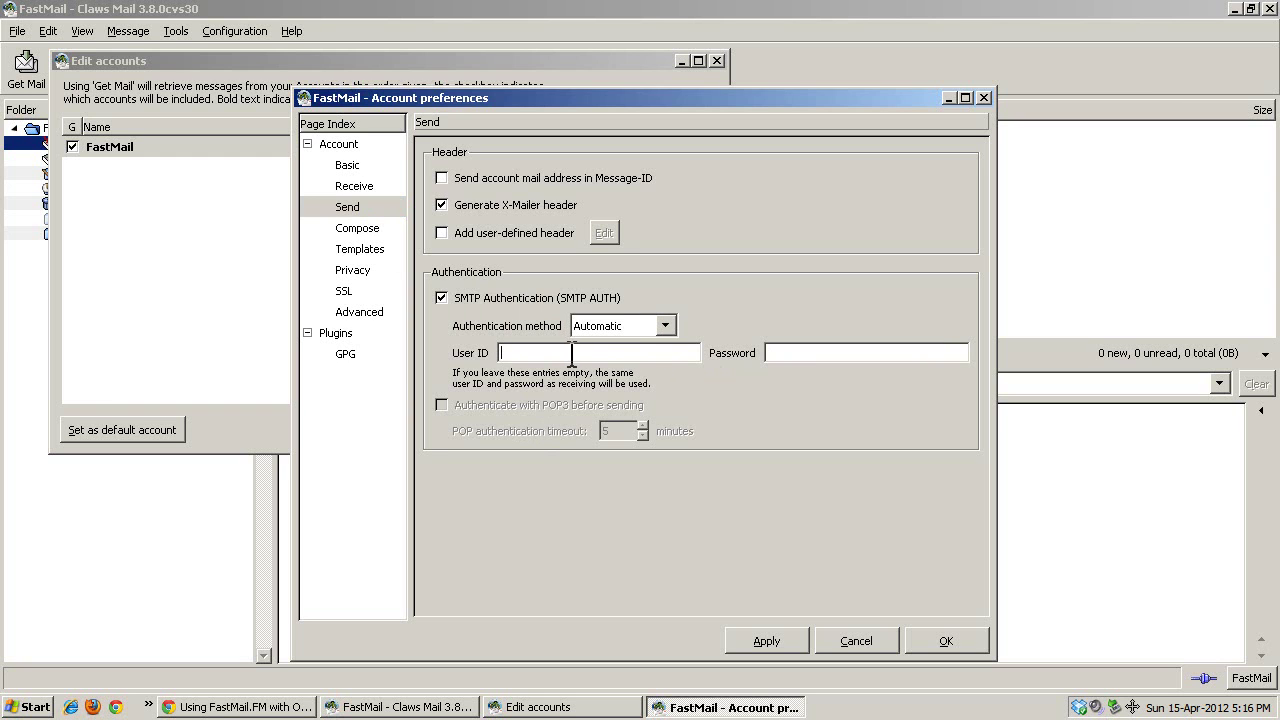
{"action": "left_click", "coordinate": [767, 353]}
{"action": "left_click", "coordinate": [512, 300]}
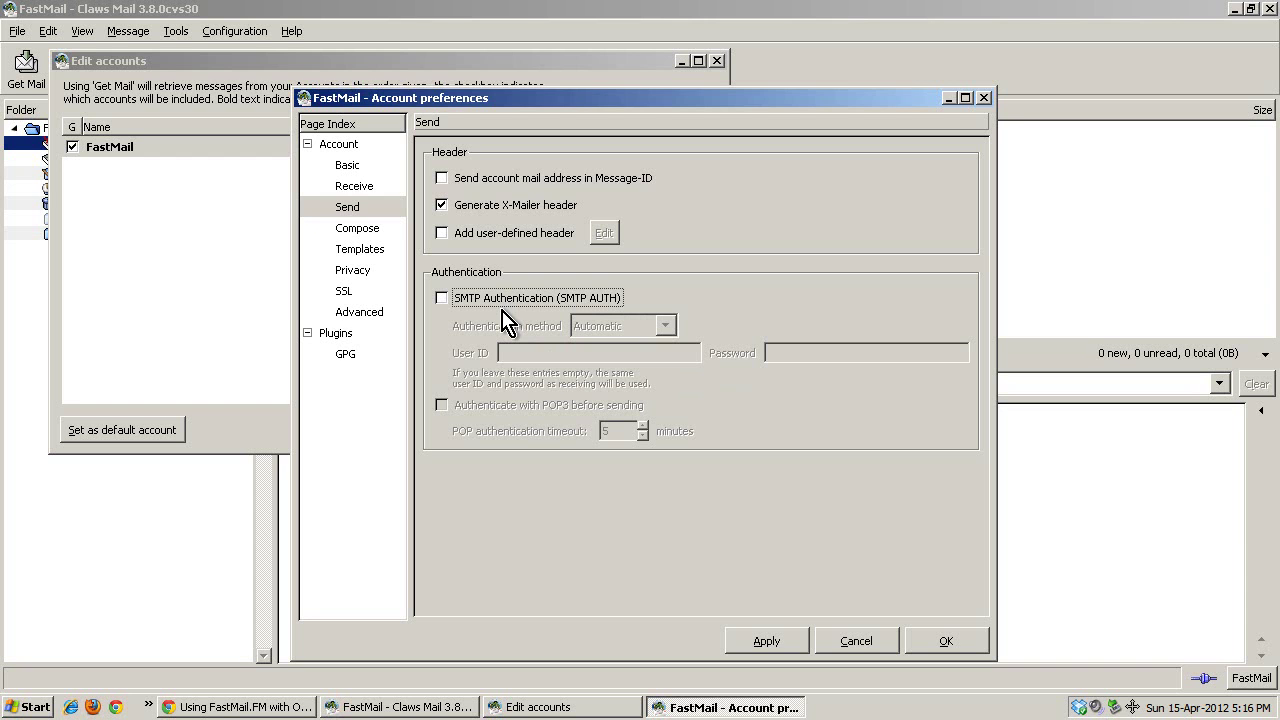
Disable automatic signature insertion, leave automatic Cc, Bcc and Reply-To off, and view Templates.
{"action": "left_click", "coordinate": [352, 232]}
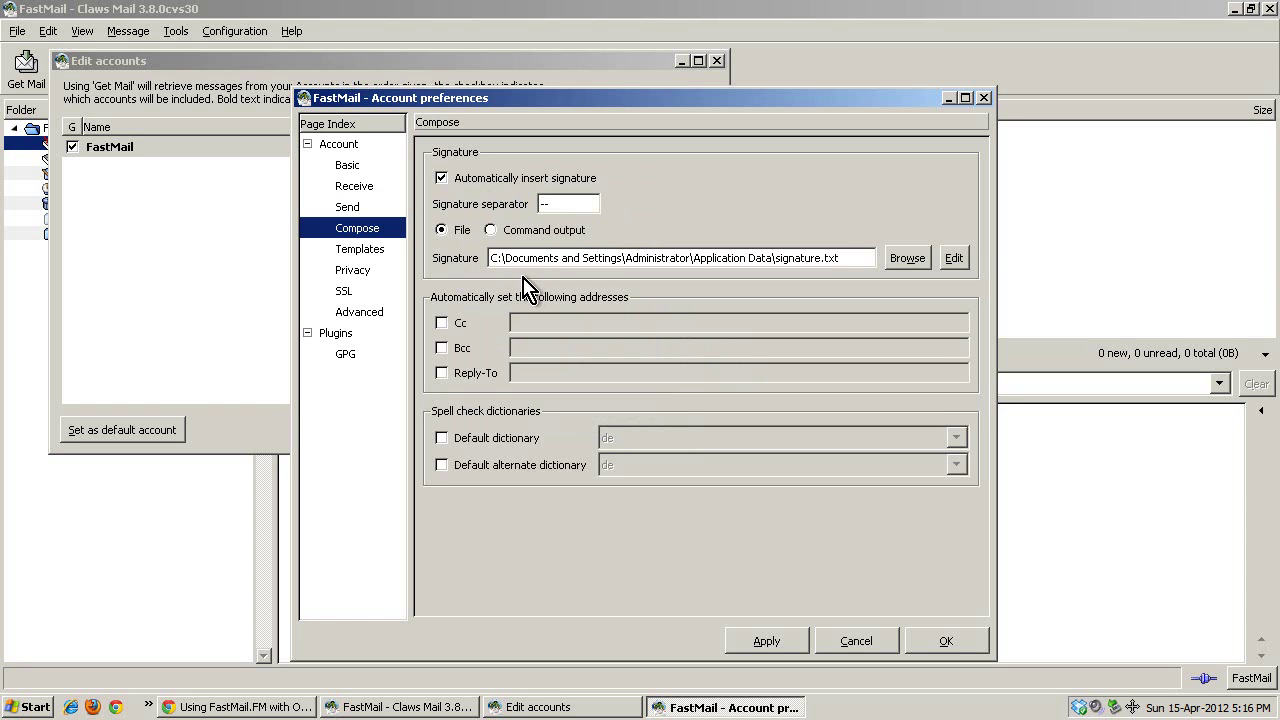
{"action": "left_click", "coordinate": [490, 177]}
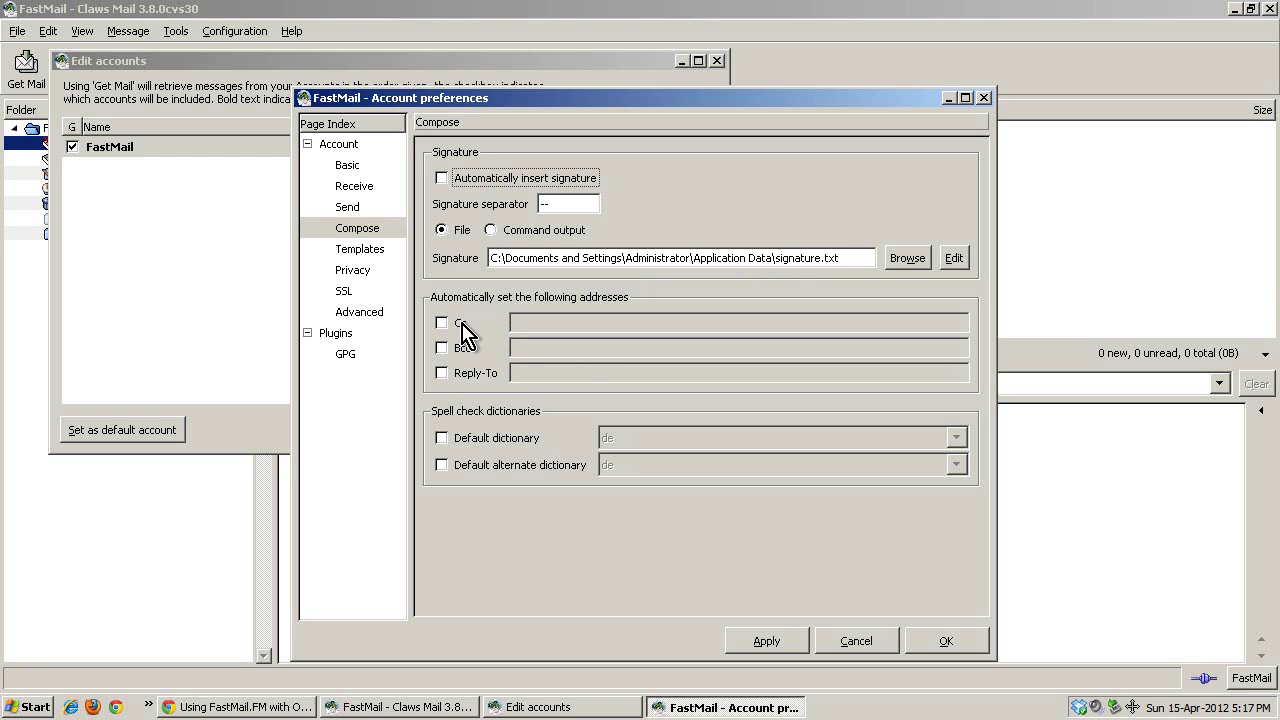
{"action": "left_click", "coordinate": [441, 347]}
{"action": "left_click", "coordinate": [441, 372]}
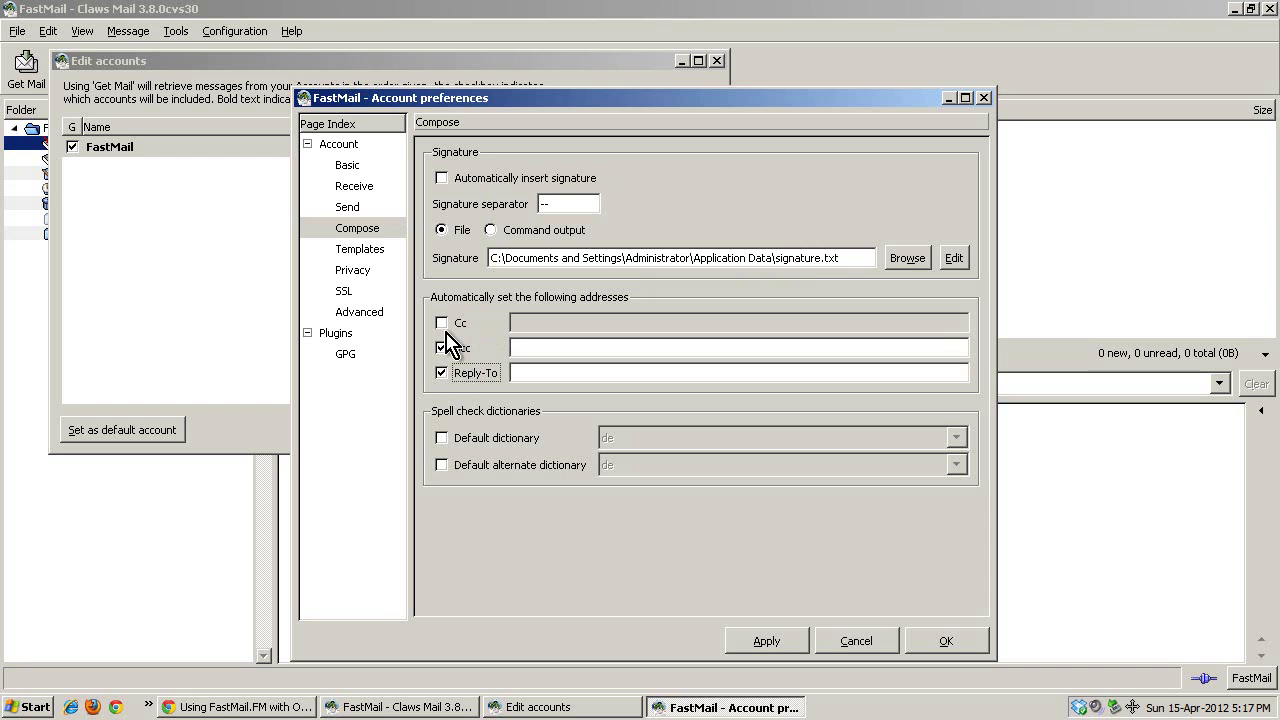
{"action": "left_click", "coordinate": [441, 322]}
{"action": "left_click", "coordinate": [441, 322]}
{"action": "left_click", "coordinate": [441, 347]}
{"action": "left_click", "coordinate": [441, 372]}
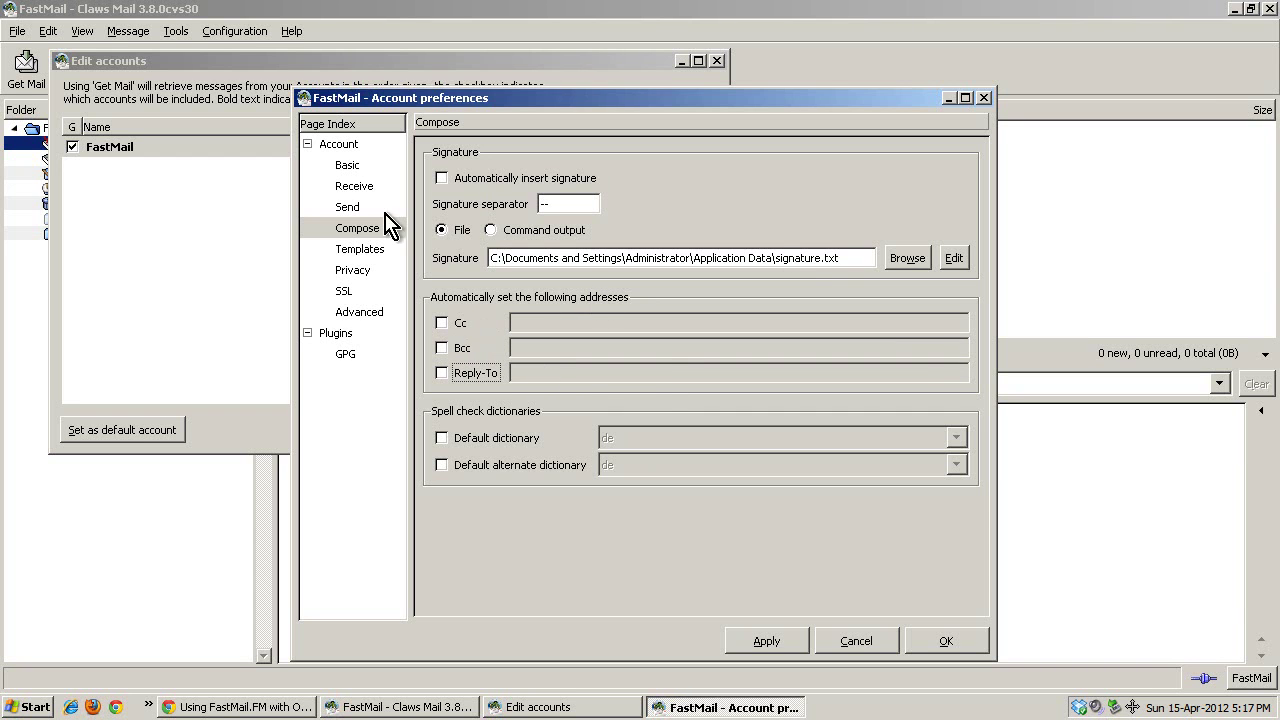
{"action": "left_click", "coordinate": [360, 255]}
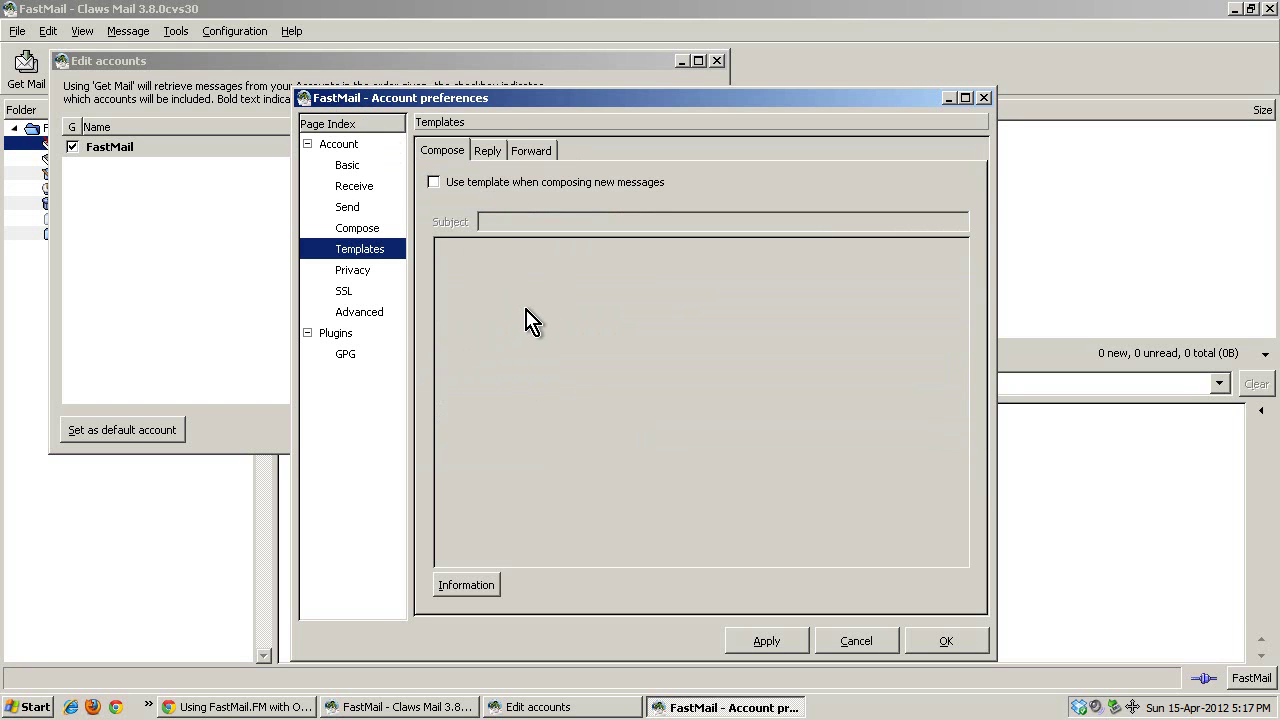
Show the FastMail account's SSL page: STARTTLS for IMAP4, no SSL for SMTP.
{"action": "left_click", "coordinate": [366, 273]}
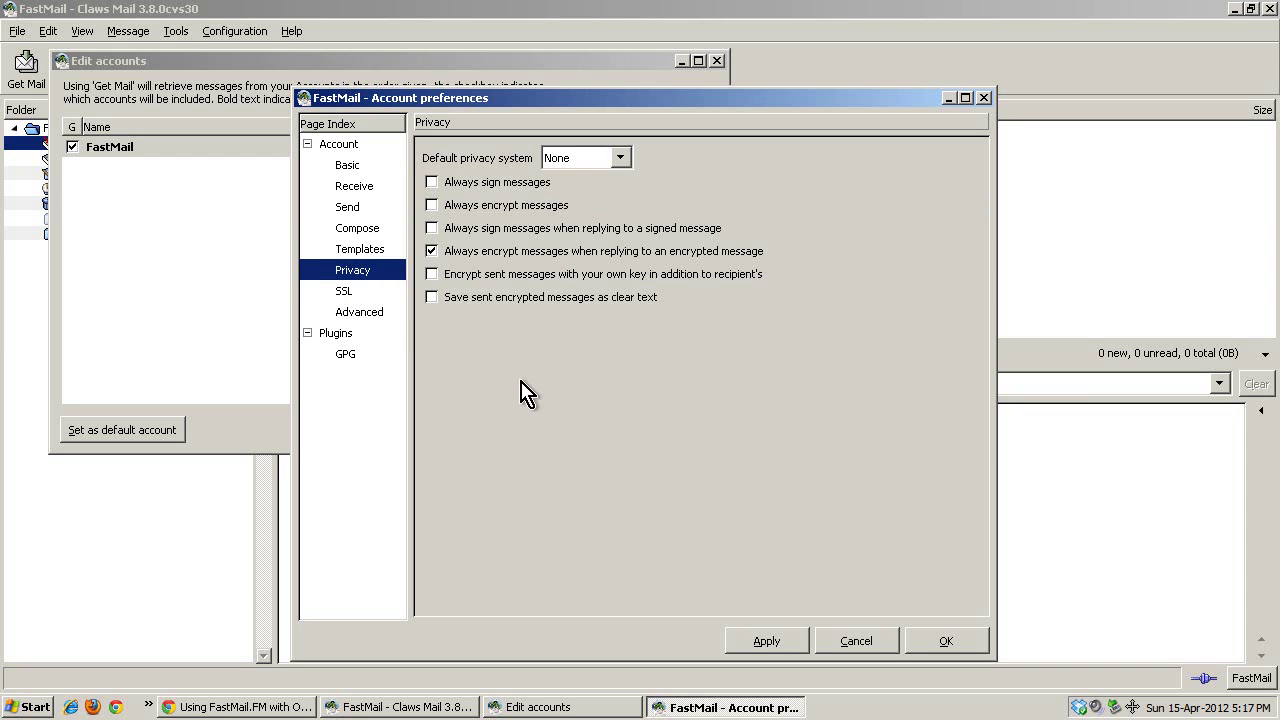
{"action": "left_click", "coordinate": [350, 292]}
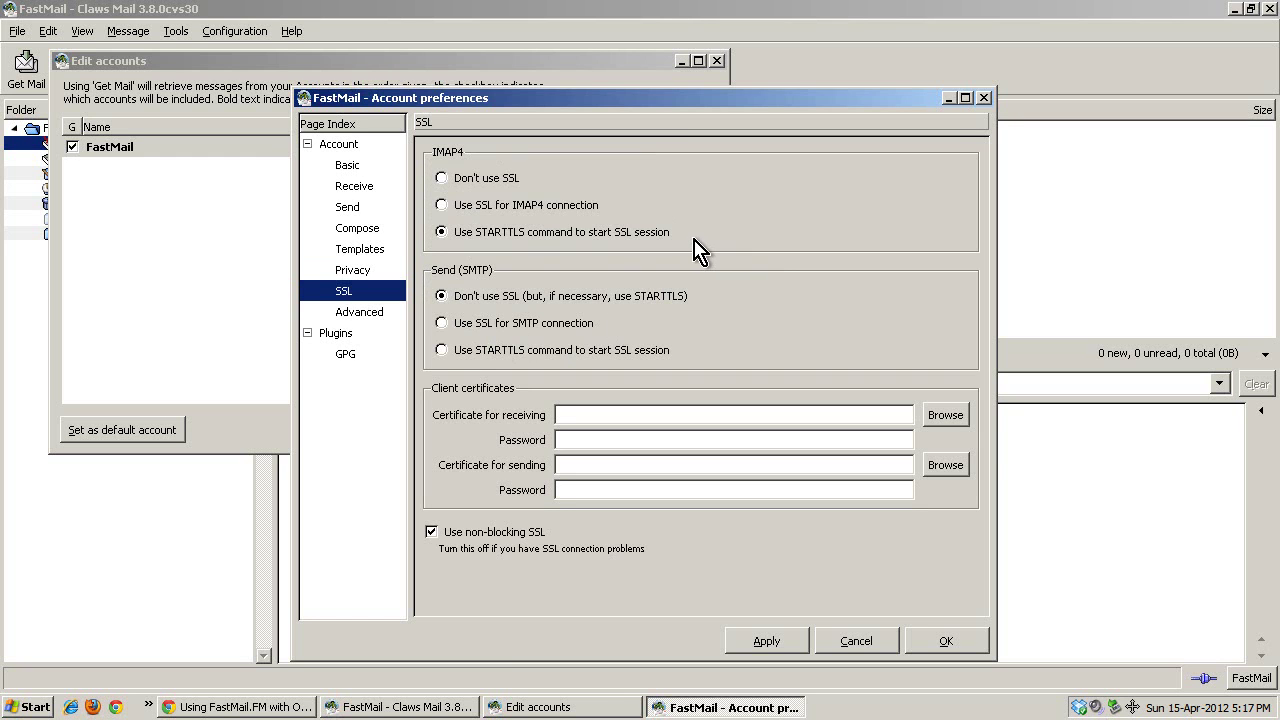
{"action": "left_click", "coordinate": [601, 413]}
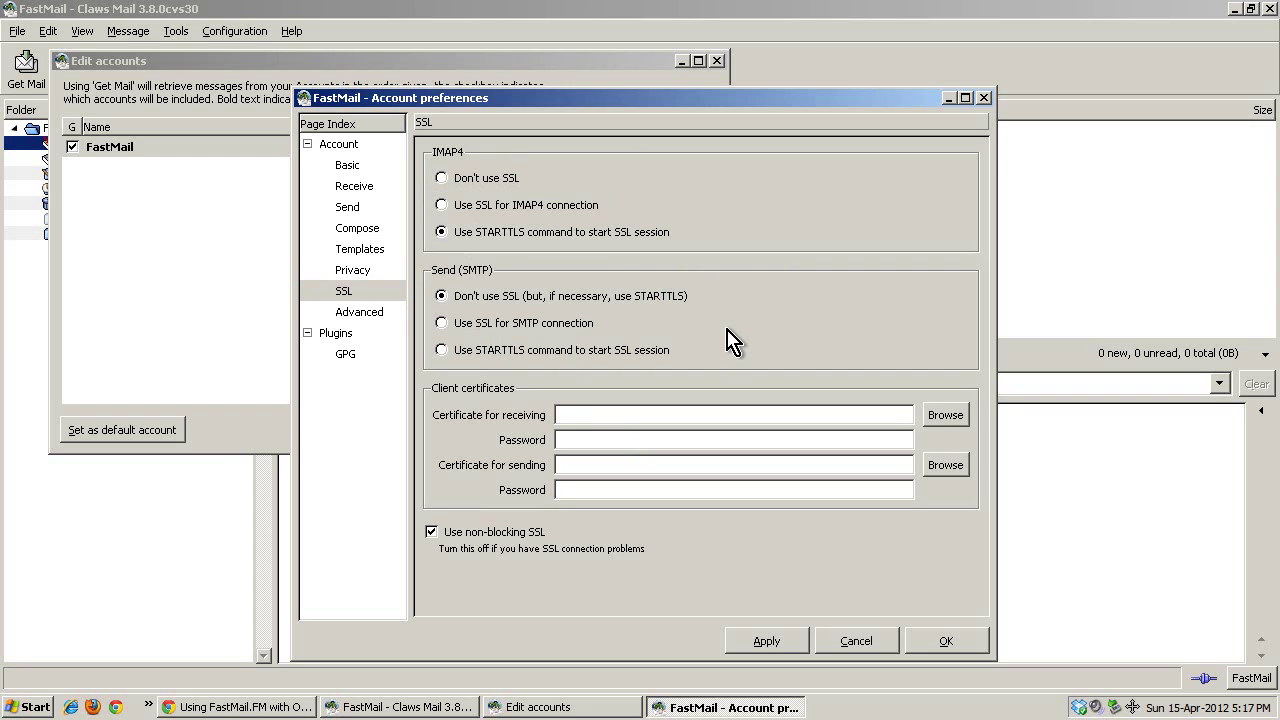
On the Advanced page, toggle the custom IMAP4 and SMTP port options on and back off.
{"action": "left_click", "coordinate": [362, 312]}
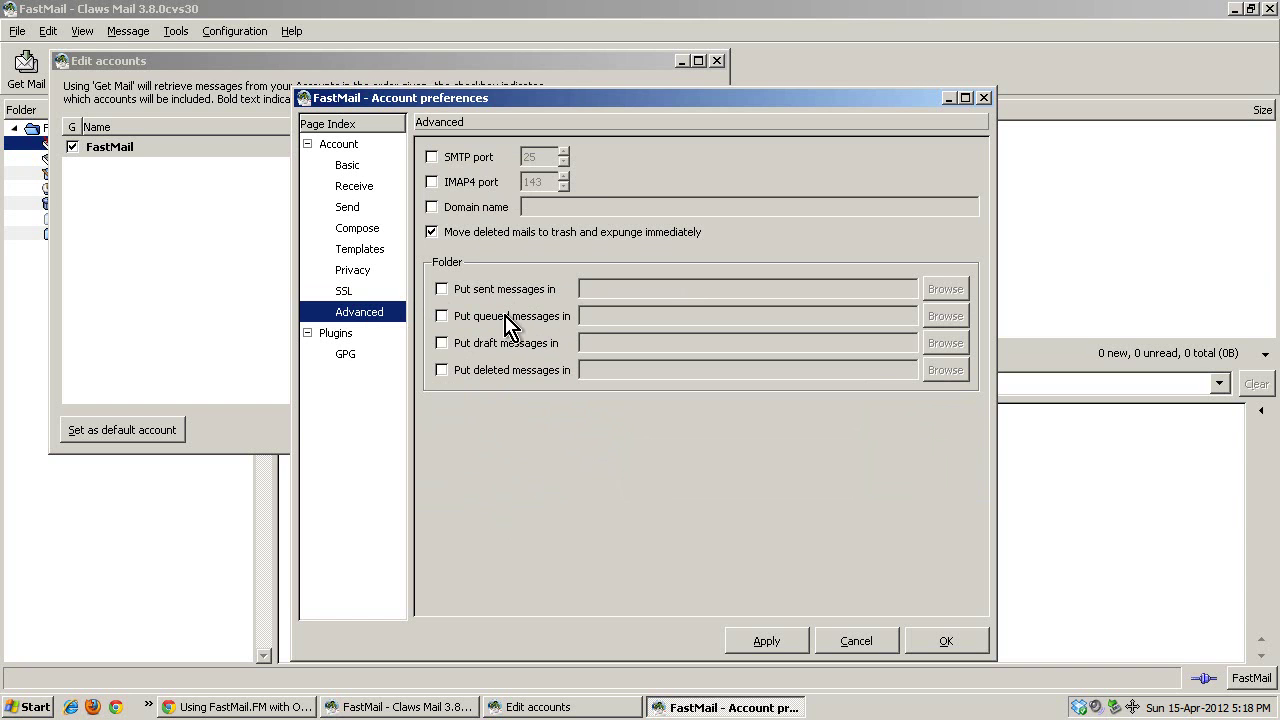
{"action": "left_click", "coordinate": [484, 188]}
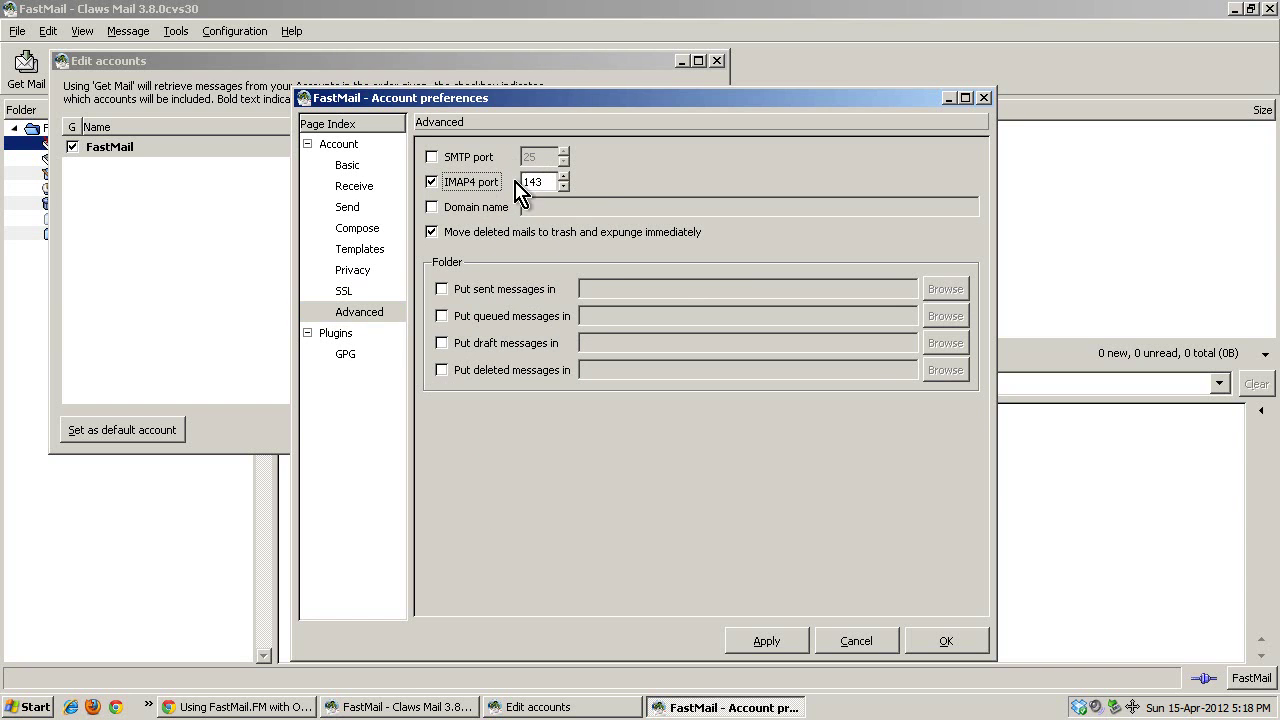
{"action": "left_click", "coordinate": [478, 183]}
{"action": "left_click", "coordinate": [466, 160]}
{"action": "left_click", "coordinate": [480, 163]}
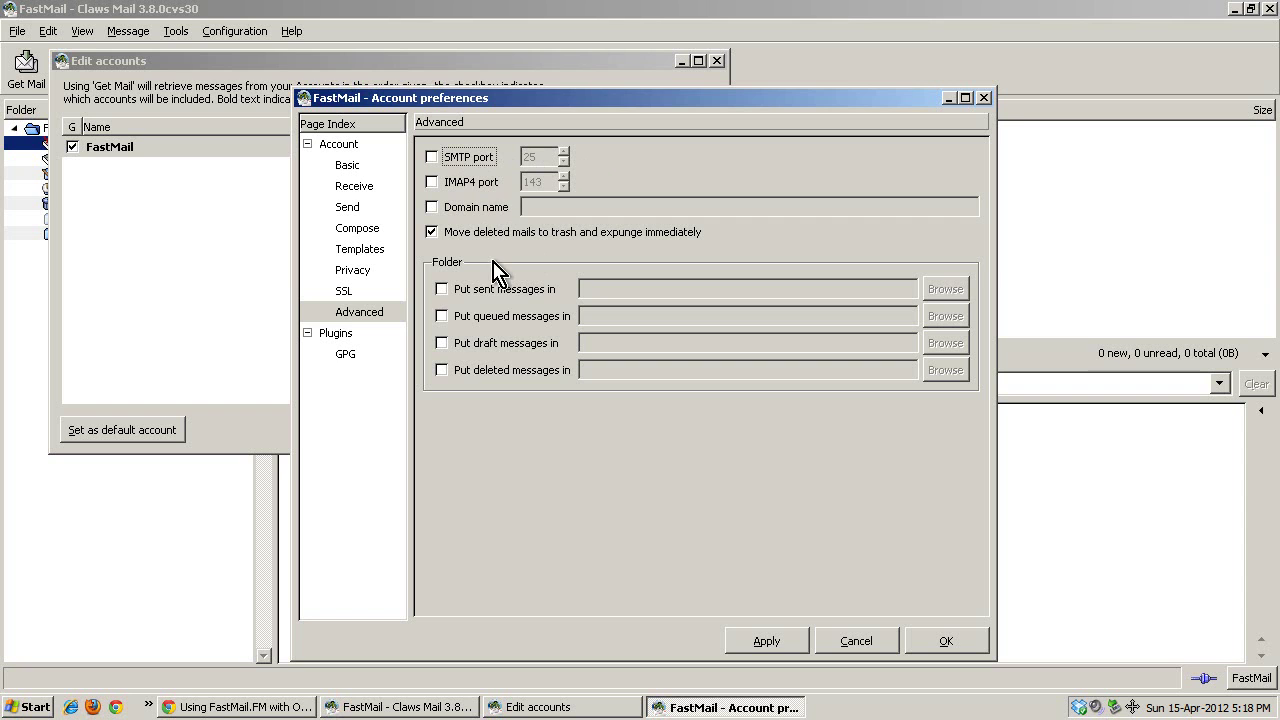
Check the GPG settings, return to Advanced, and apply the account changes.
{"action": "left_click", "coordinate": [347, 354]}
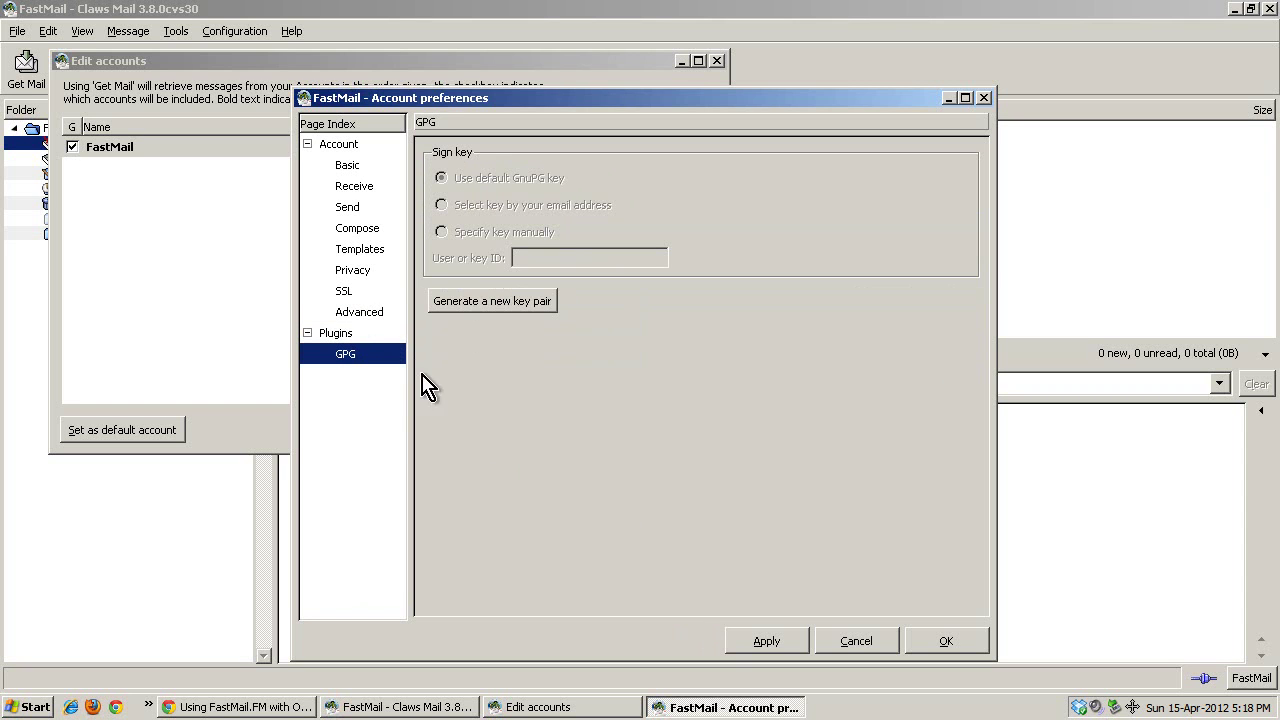
{"action": "left_click", "coordinate": [352, 311]}
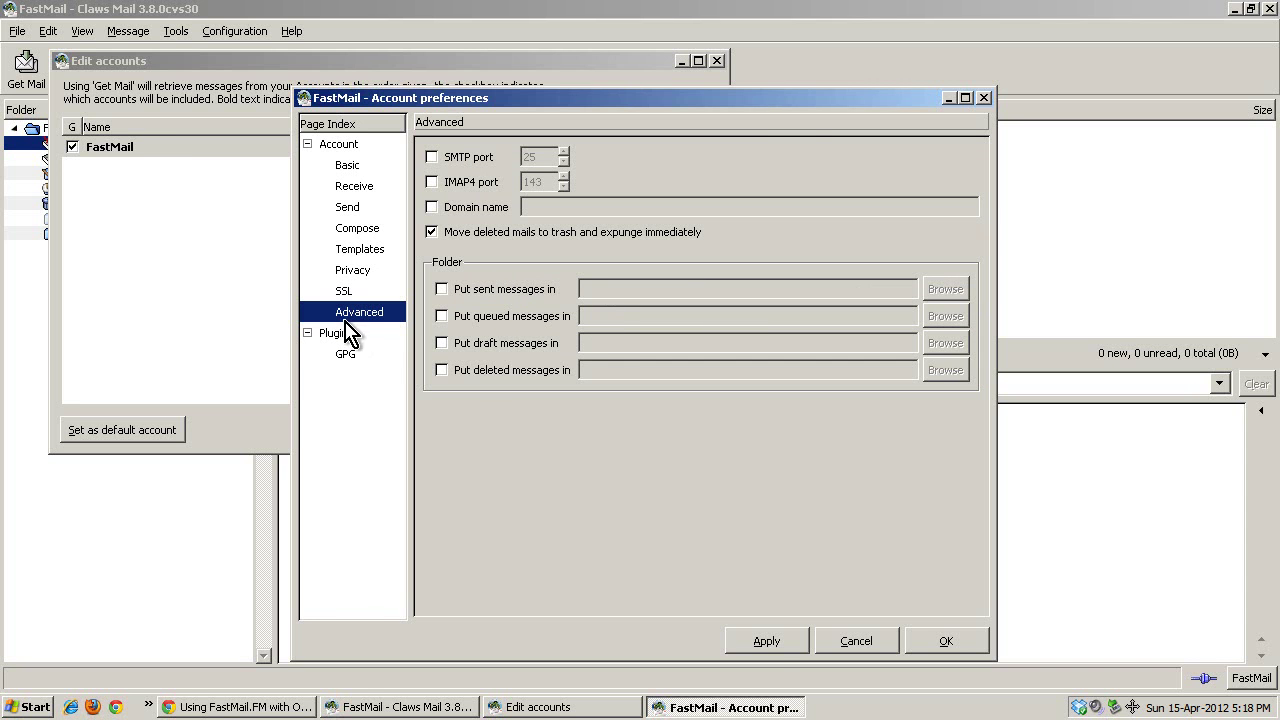
{"action": "left_click", "coordinate": [766, 641]}
Close the account preferences and accounts list, then add an MH mailbox at the default Mail location.
{"action": "left_click", "coordinate": [946, 641]}
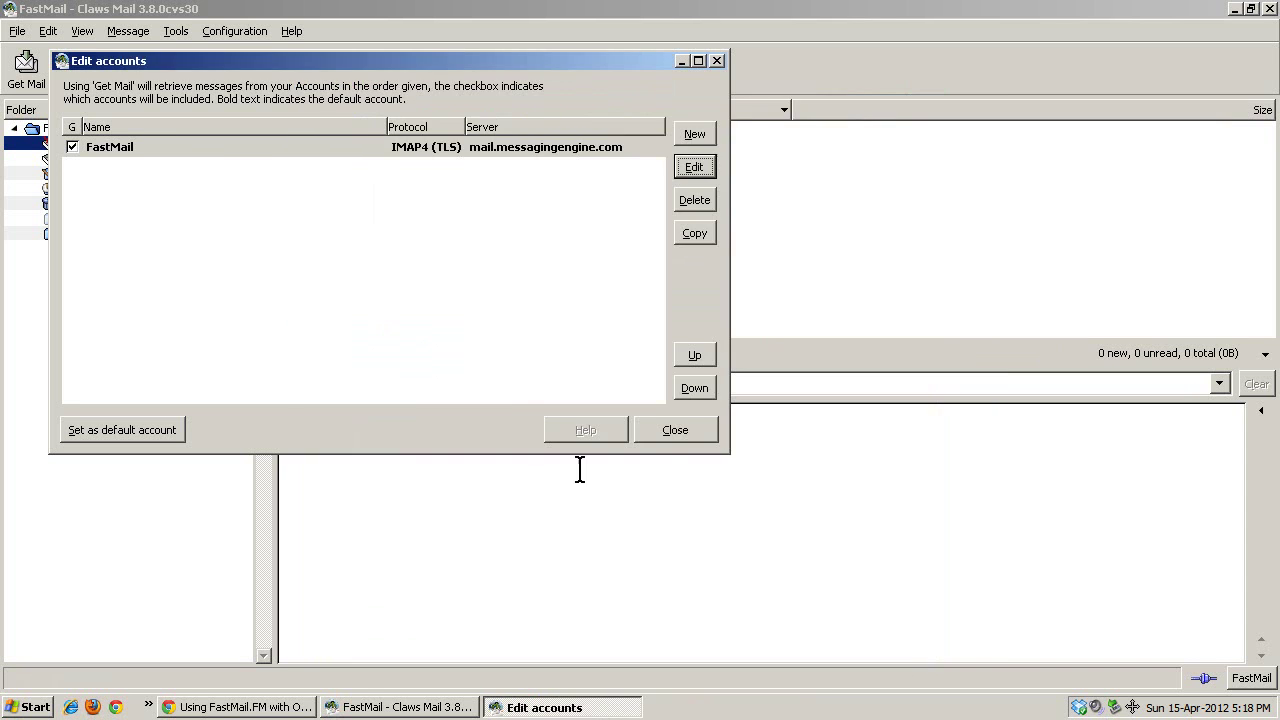
{"action": "left_click", "coordinate": [676, 433]}
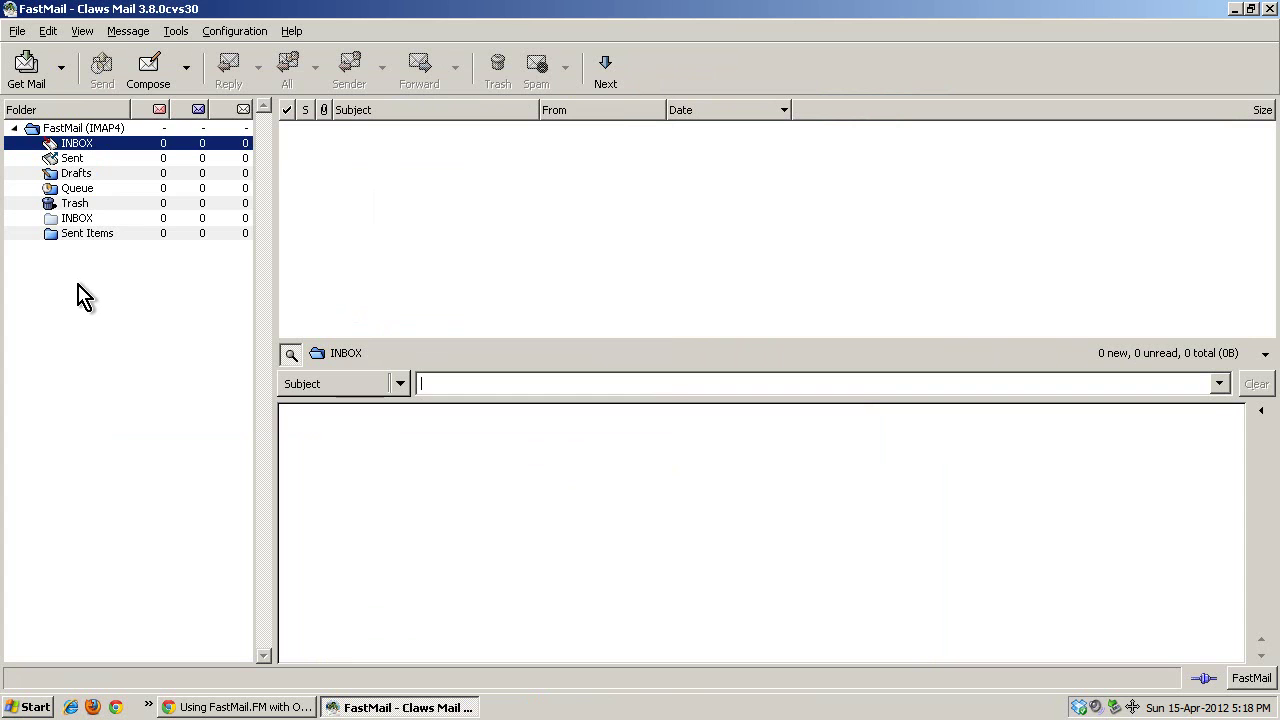
{"action": "left_click", "coordinate": [18, 33]}
{"action": "mouse_move", "coordinate": [209, 55]}
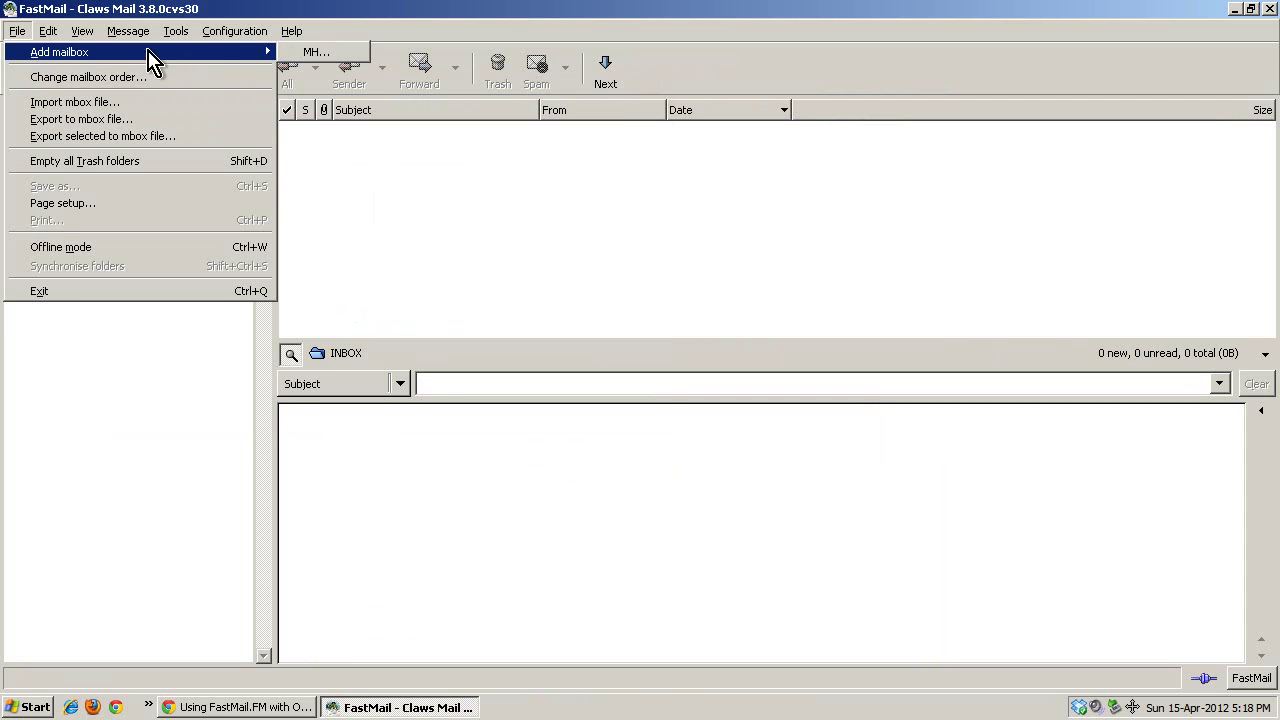
{"action": "left_click", "coordinate": [319, 56]}
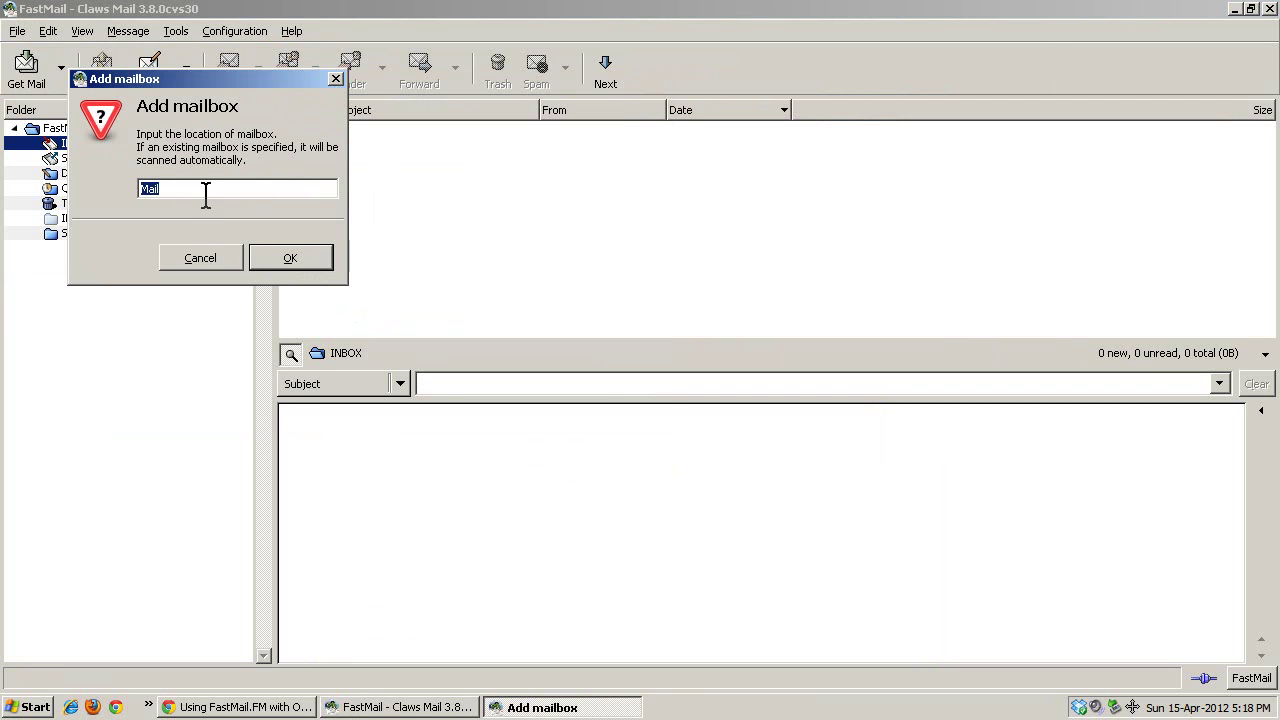
{"action": "left_click", "coordinate": [290, 268]}
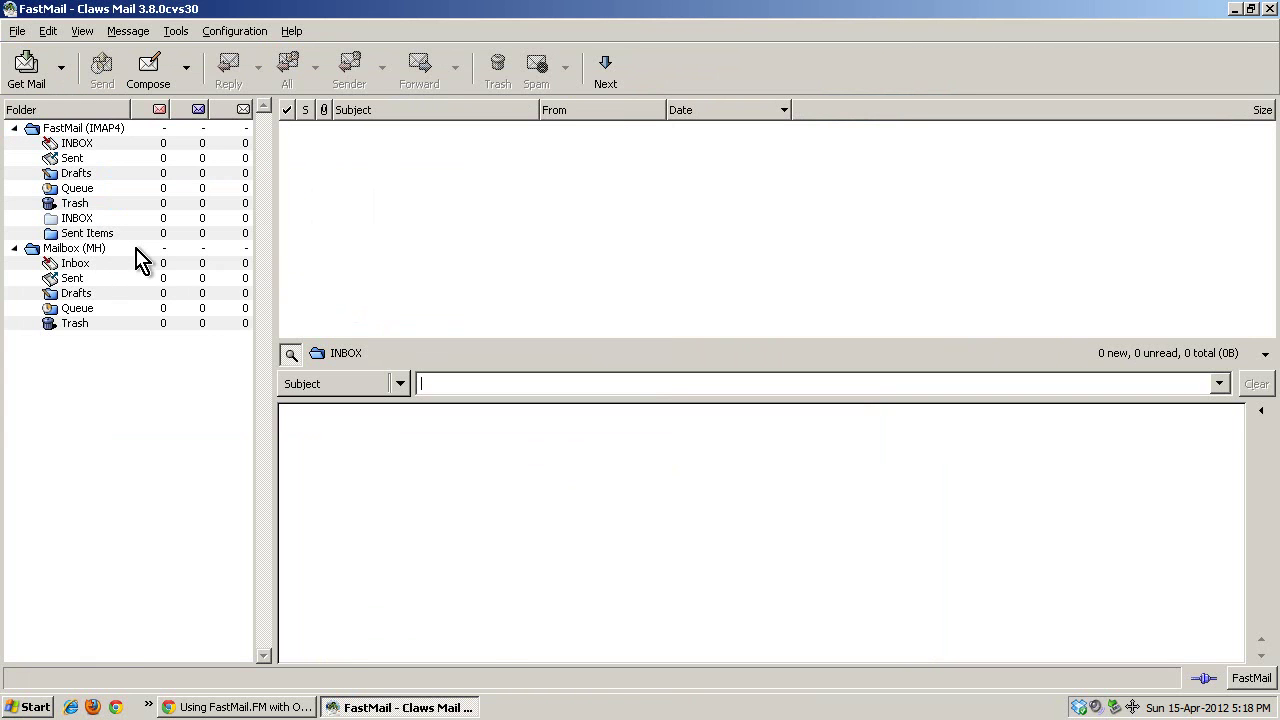
Open the Queue folder under Mailbox (MH), then collapse the Mailbox tree.
{"action": "left_click", "coordinate": [17, 31]}
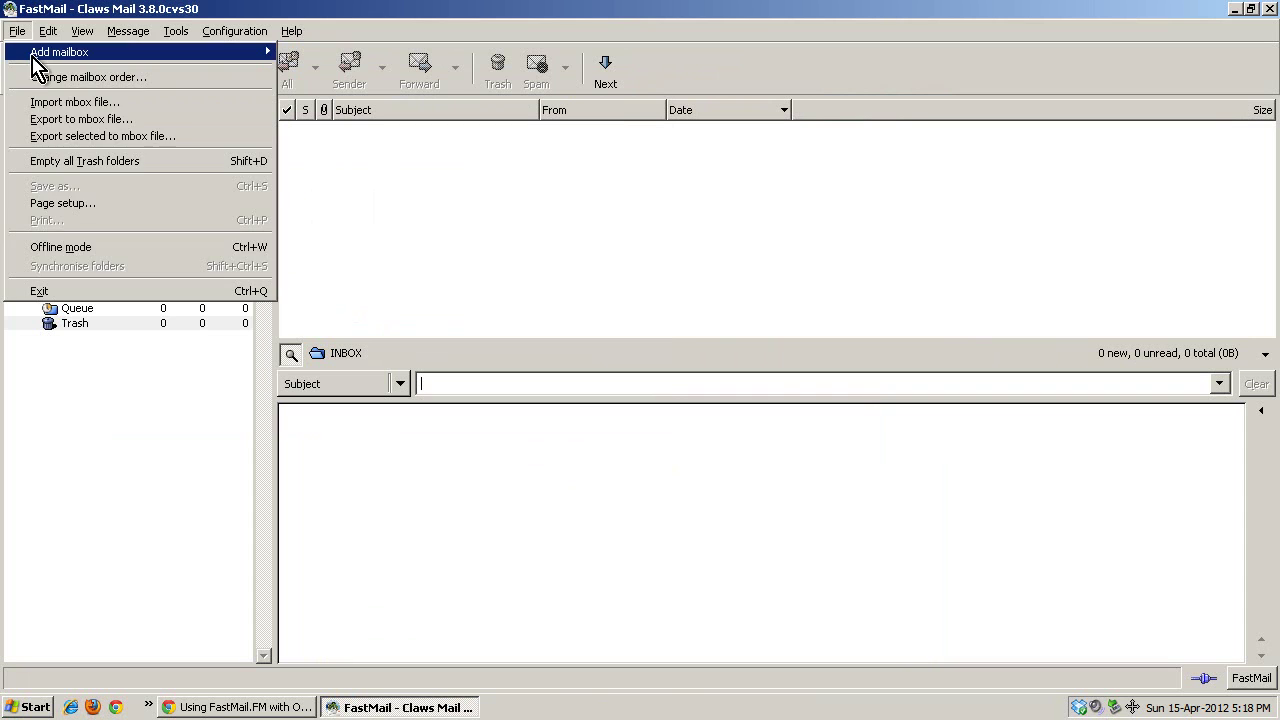
{"action": "left_click", "coordinate": [77, 400]}
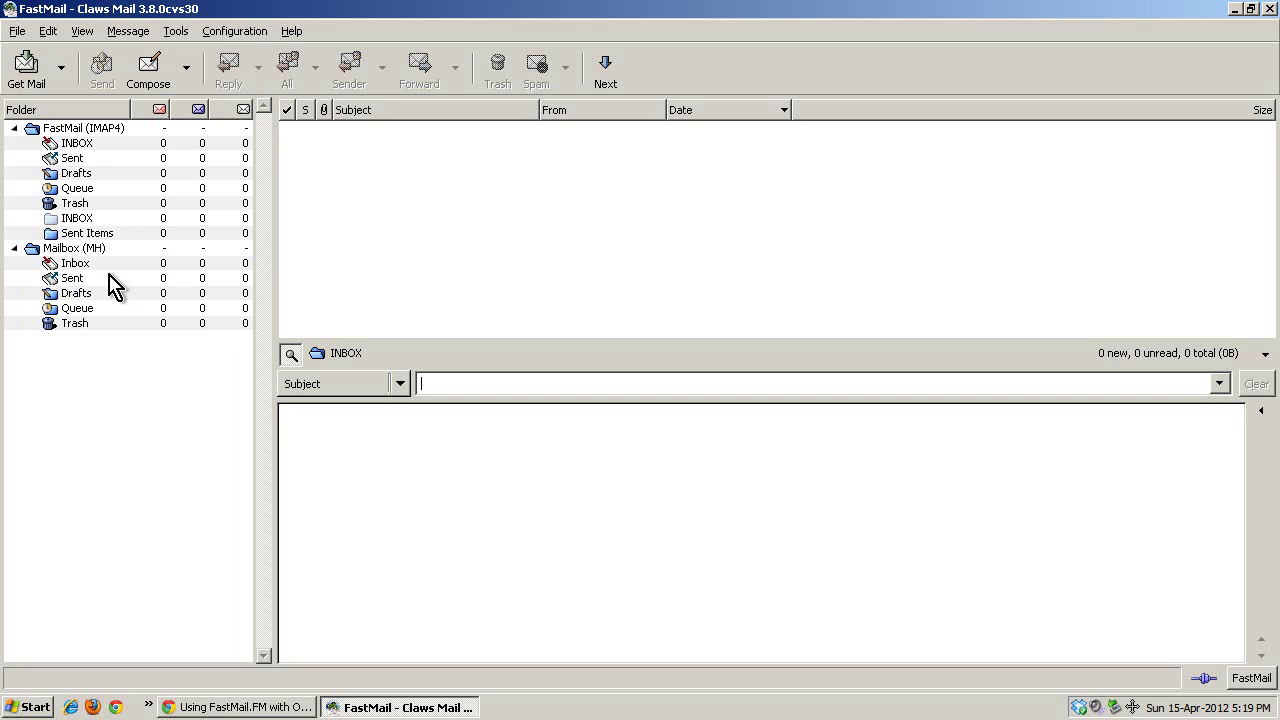
{"action": "left_click", "coordinate": [14, 248]}
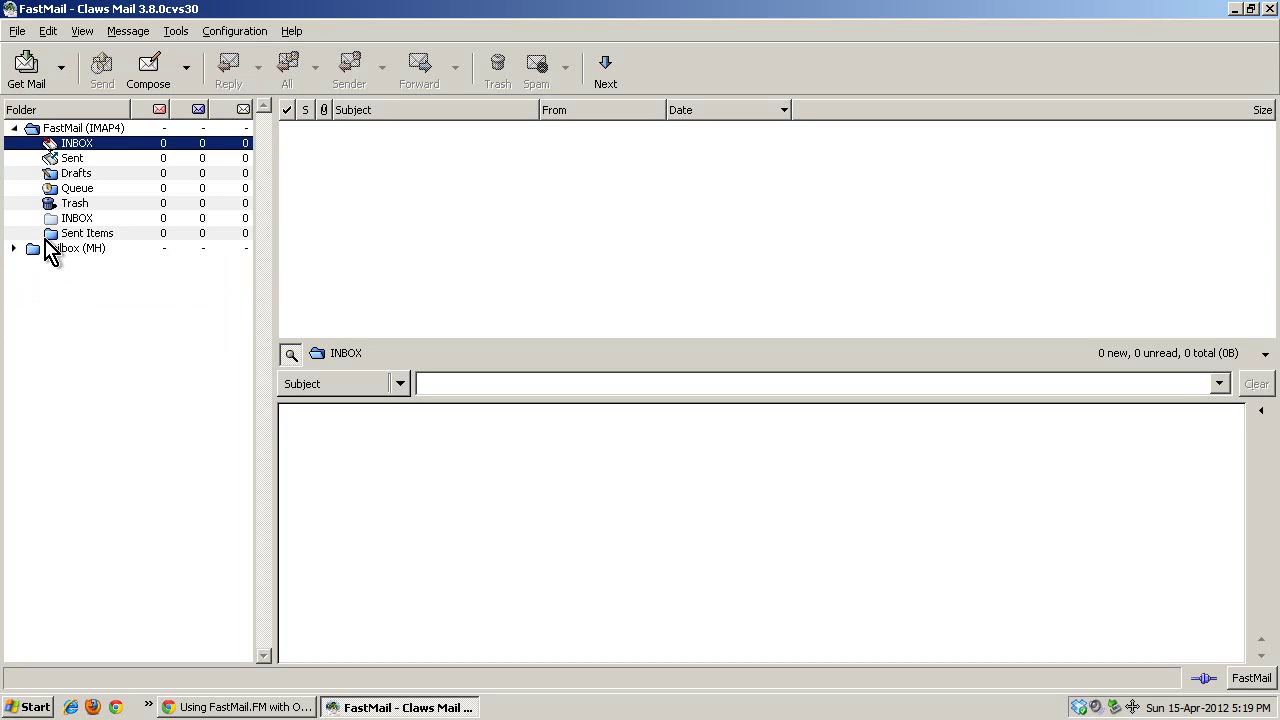
{"action": "left_click", "coordinate": [14, 248]}
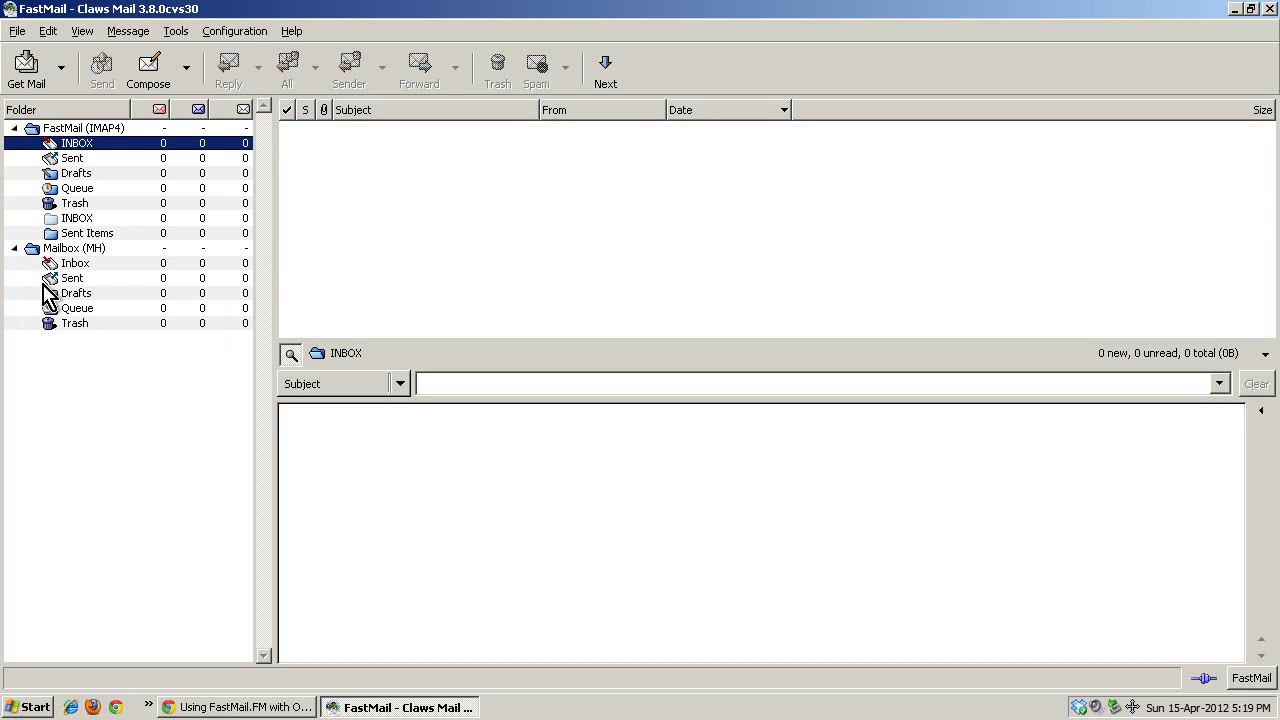
{"action": "left_click", "coordinate": [63, 309]}
{"action": "left_click", "coordinate": [14, 248]}
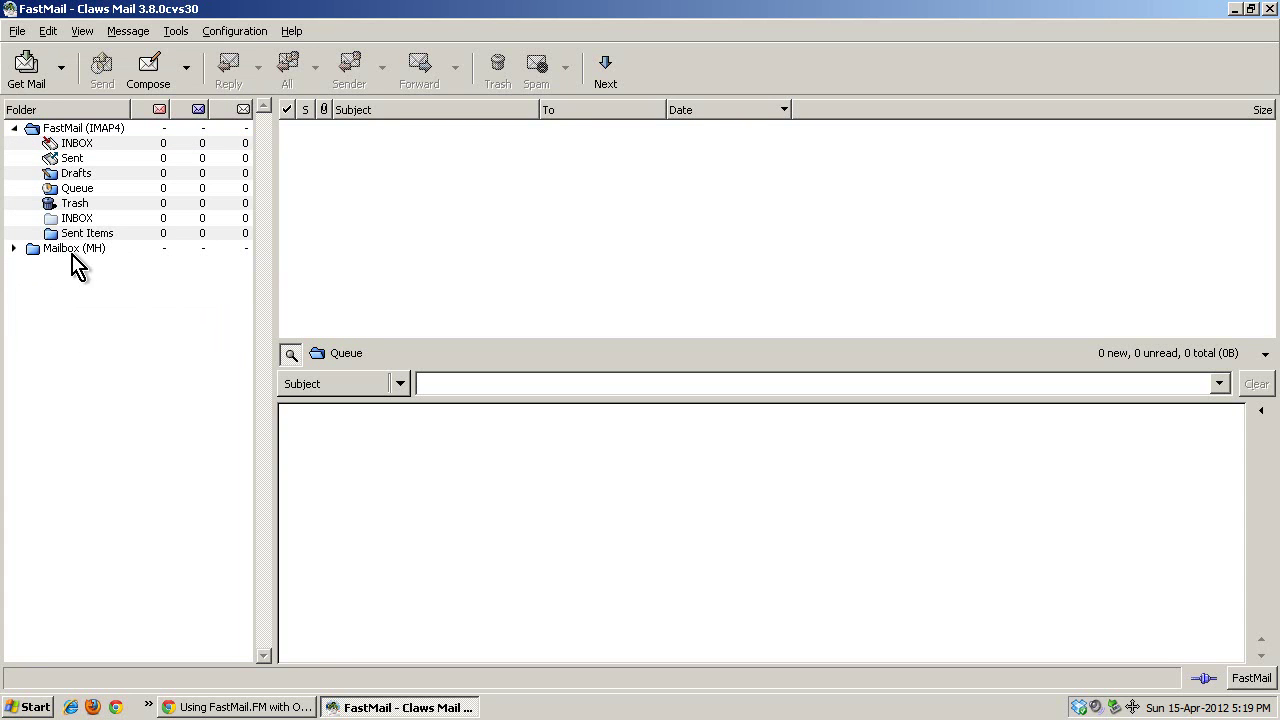
Open the FastMail account's Advanced settings through Configuration > Edit accounts.
{"action": "left_click", "coordinate": [236, 31]}
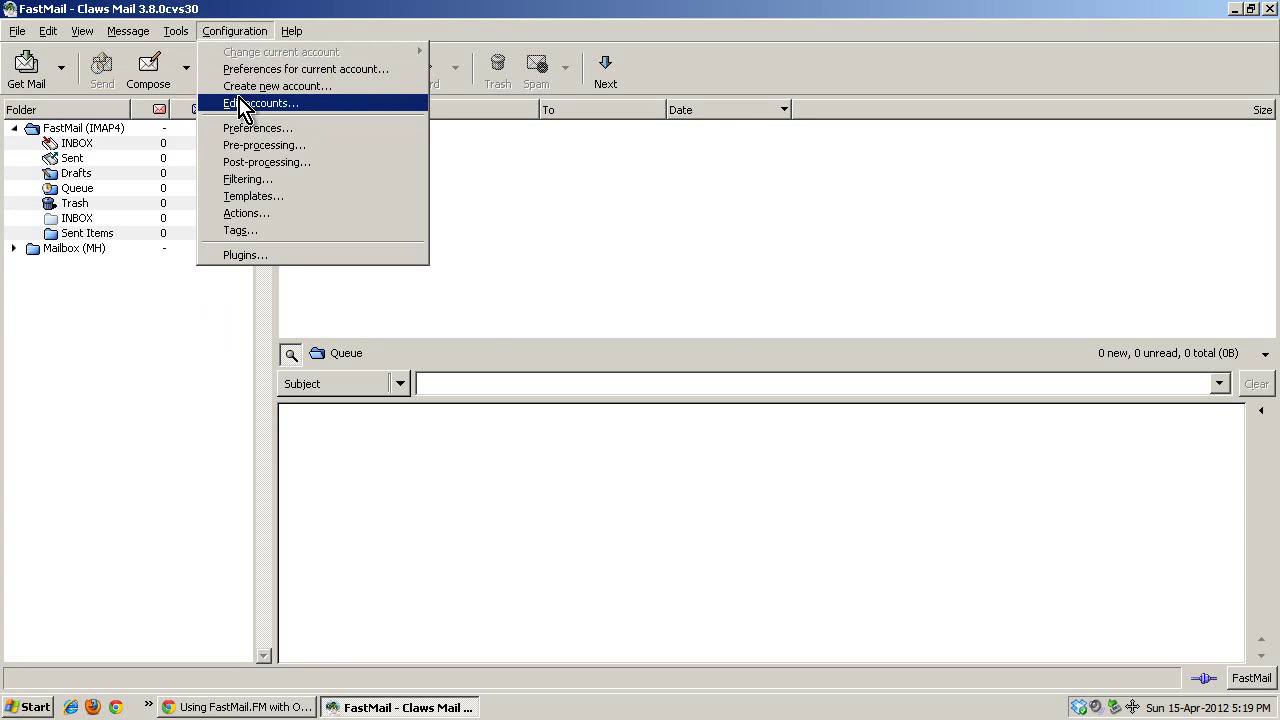
{"action": "left_click", "coordinate": [260, 103]}
{"action": "left_click", "coordinate": [700, 166]}
{"action": "left_click", "coordinate": [376, 313]}
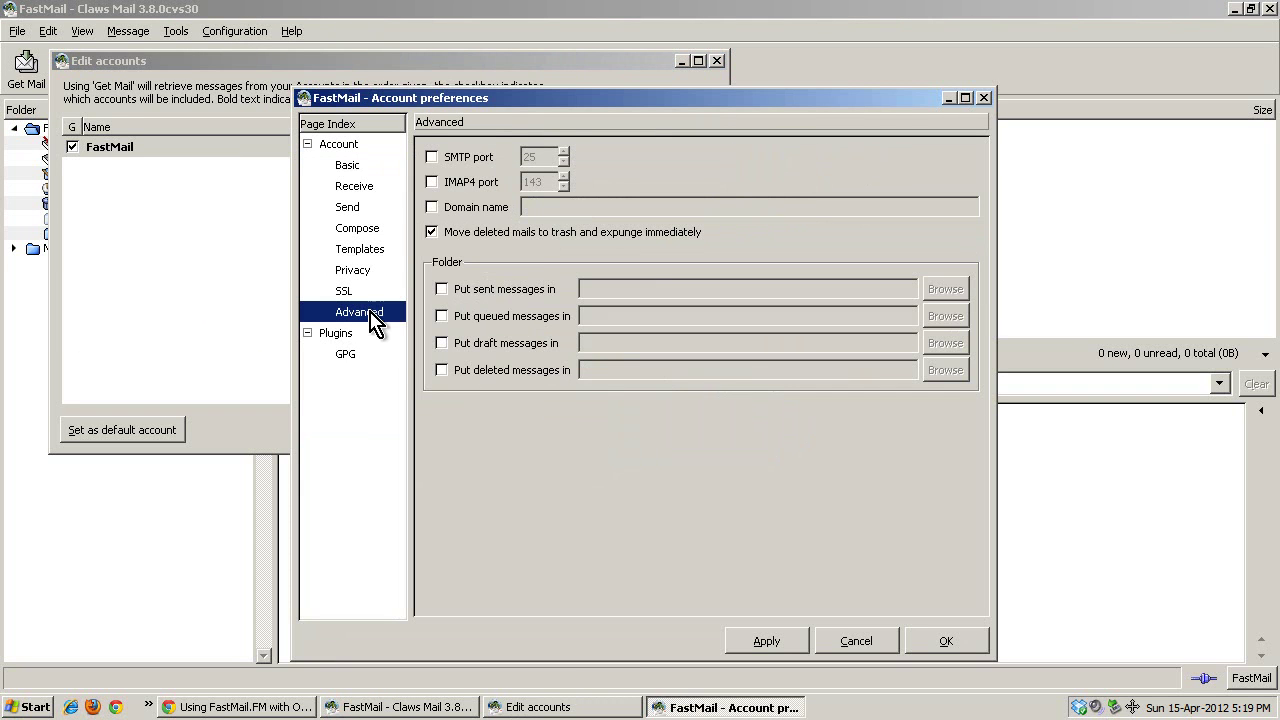
Set sent messages to FastMail's Sent folder and queued messages to the Mailbox (MH) Queue.
{"action": "left_click", "coordinate": [500, 292]}
{"action": "left_click", "coordinate": [940, 289]}
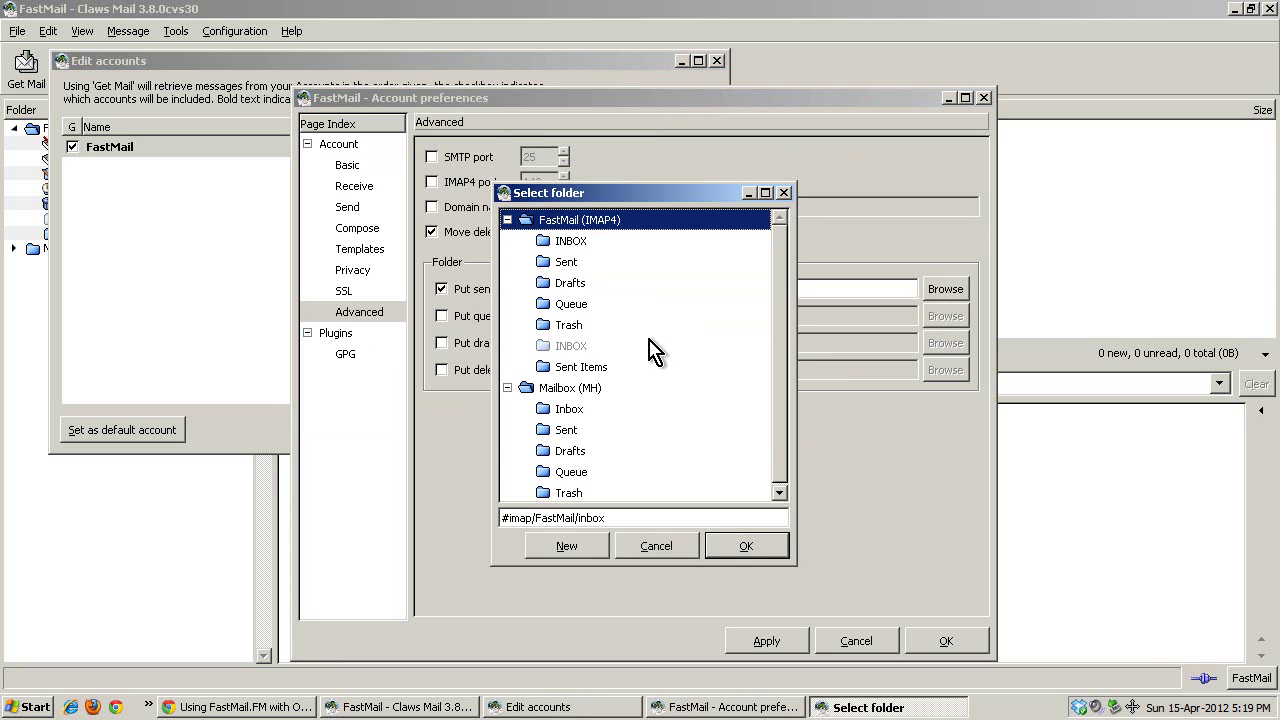
{"action": "left_click", "coordinate": [556, 262]}
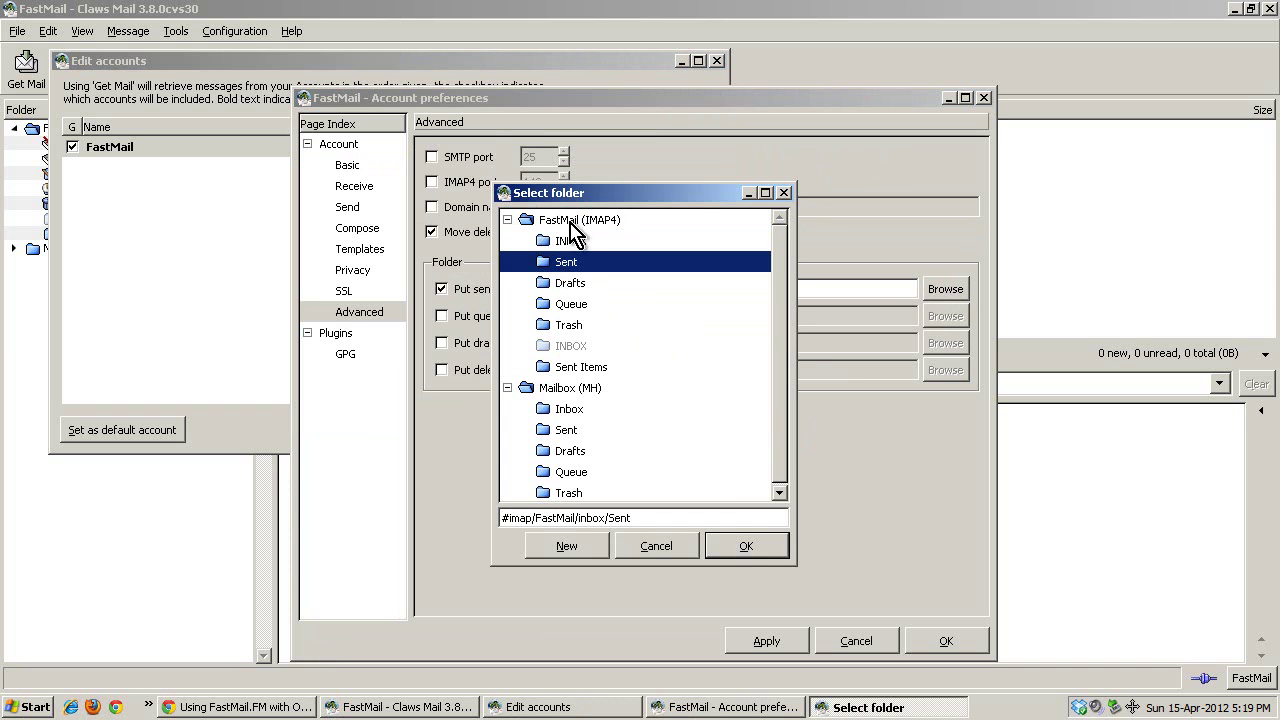
{"action": "left_click", "coordinate": [740, 546]}
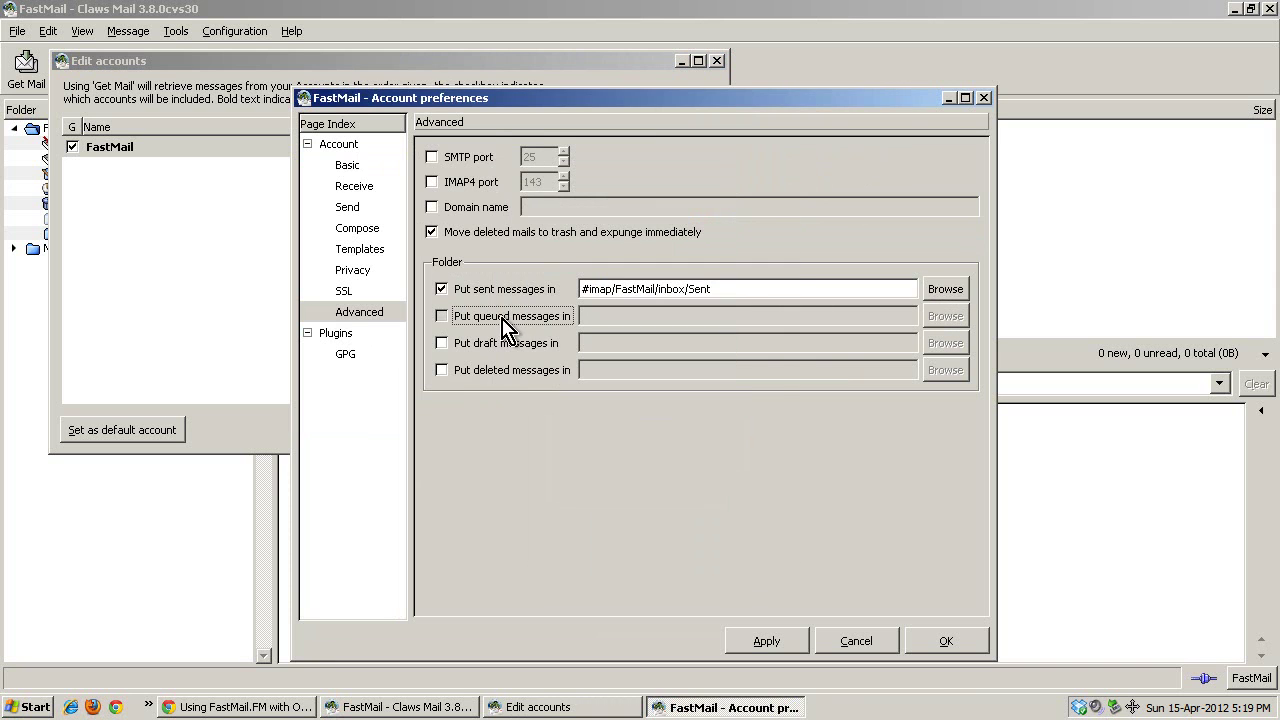
{"action": "left_click", "coordinate": [503, 320]}
{"action": "left_click", "coordinate": [945, 316]}
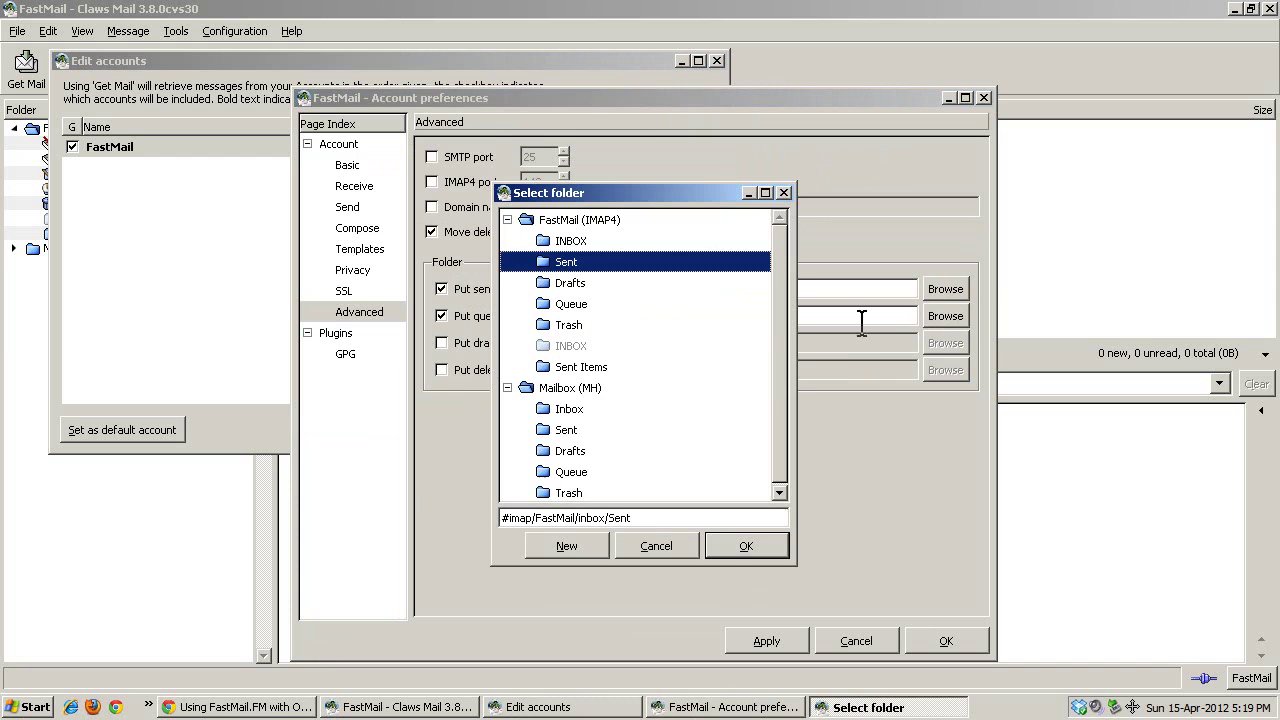
{"action": "left_click", "coordinate": [568, 474]}
{"action": "left_click", "coordinate": [742, 548]}
Set drafts to FastMail's Drafts folder and deleted messages to its Trash folder.
{"action": "left_click", "coordinate": [510, 344]}
{"action": "left_click", "coordinate": [943, 343]}
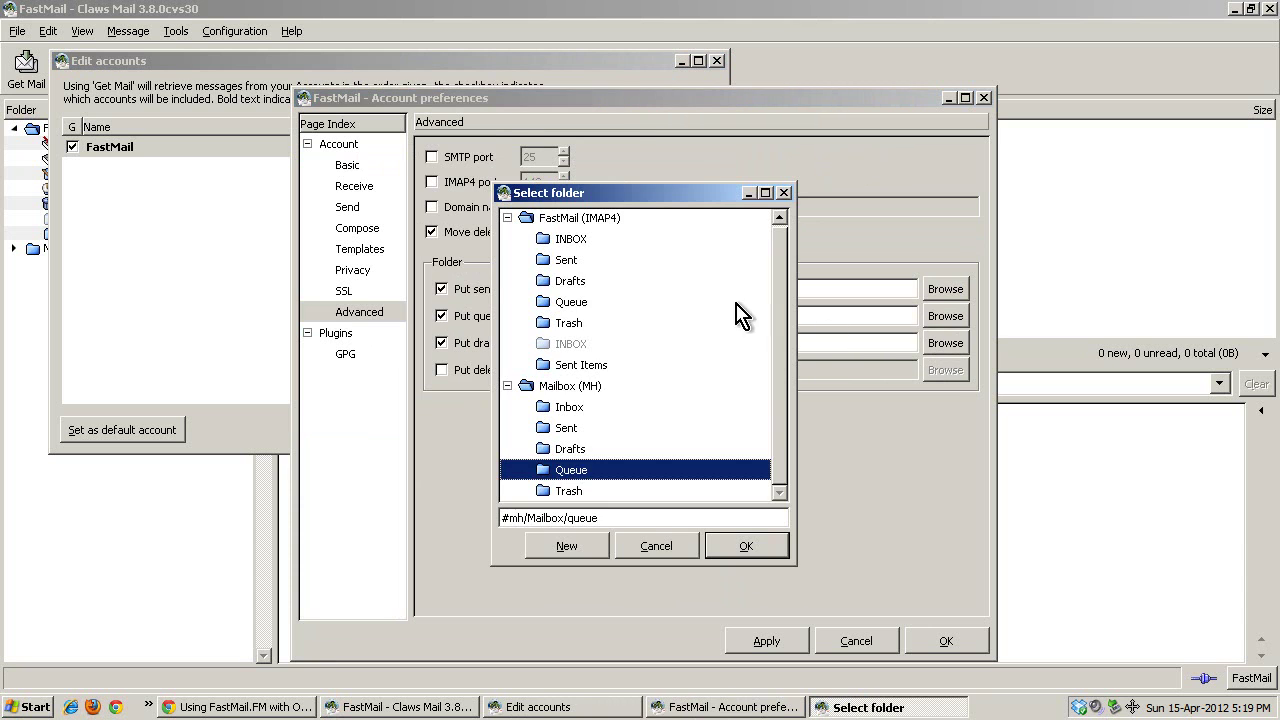
{"action": "left_click", "coordinate": [571, 285]}
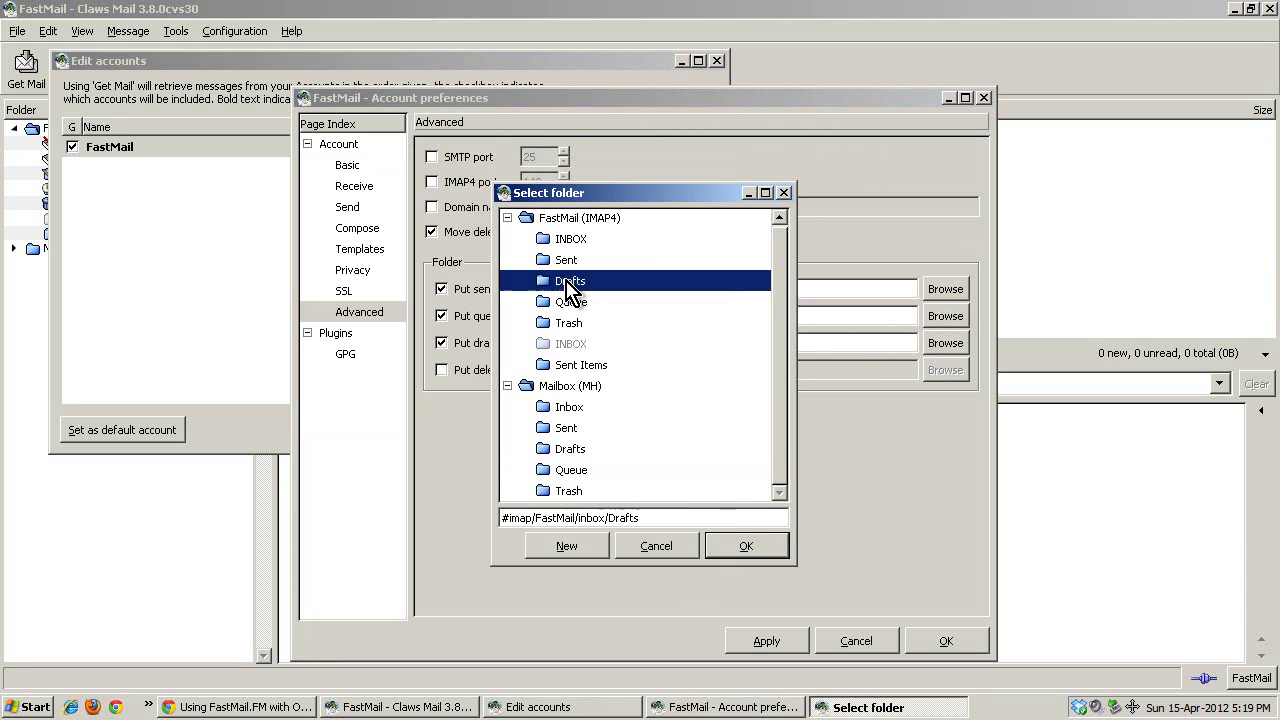
{"action": "left_click", "coordinate": [745, 550]}
{"action": "left_click", "coordinate": [512, 370]}
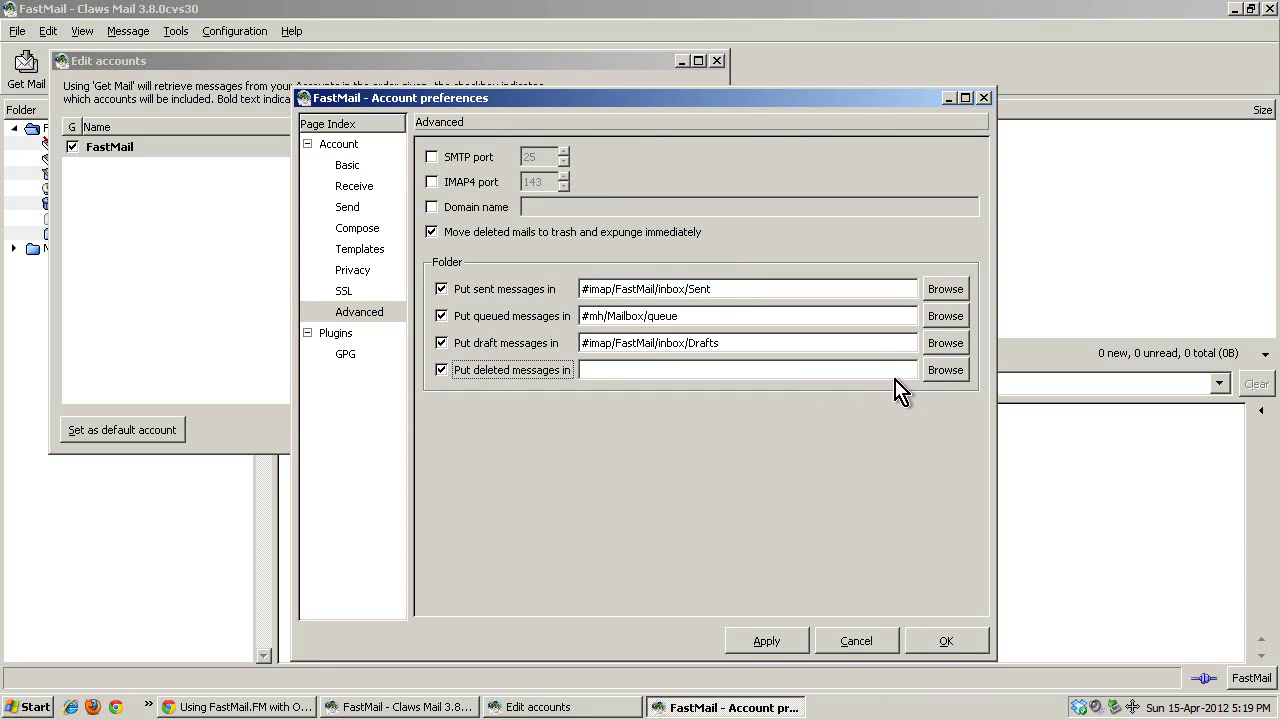
{"action": "left_click", "coordinate": [945, 370]}
{"action": "left_click", "coordinate": [567, 328]}
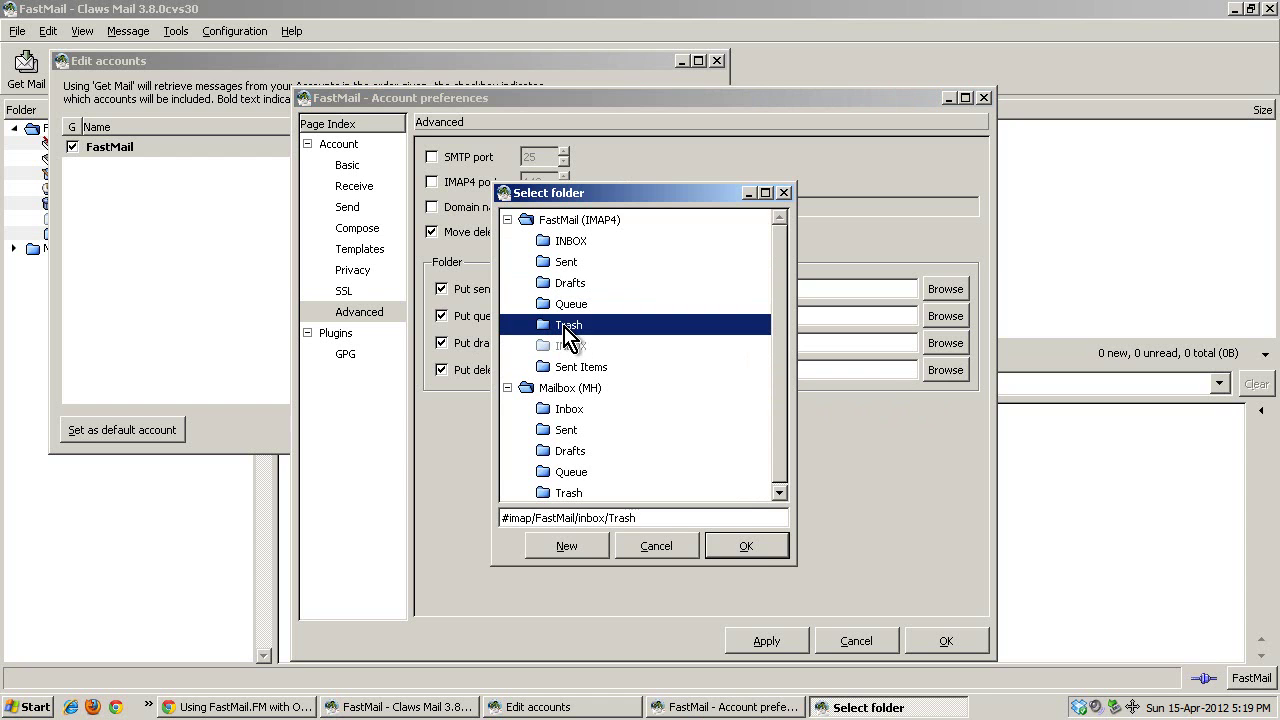
{"action": "left_click", "coordinate": [760, 548]}
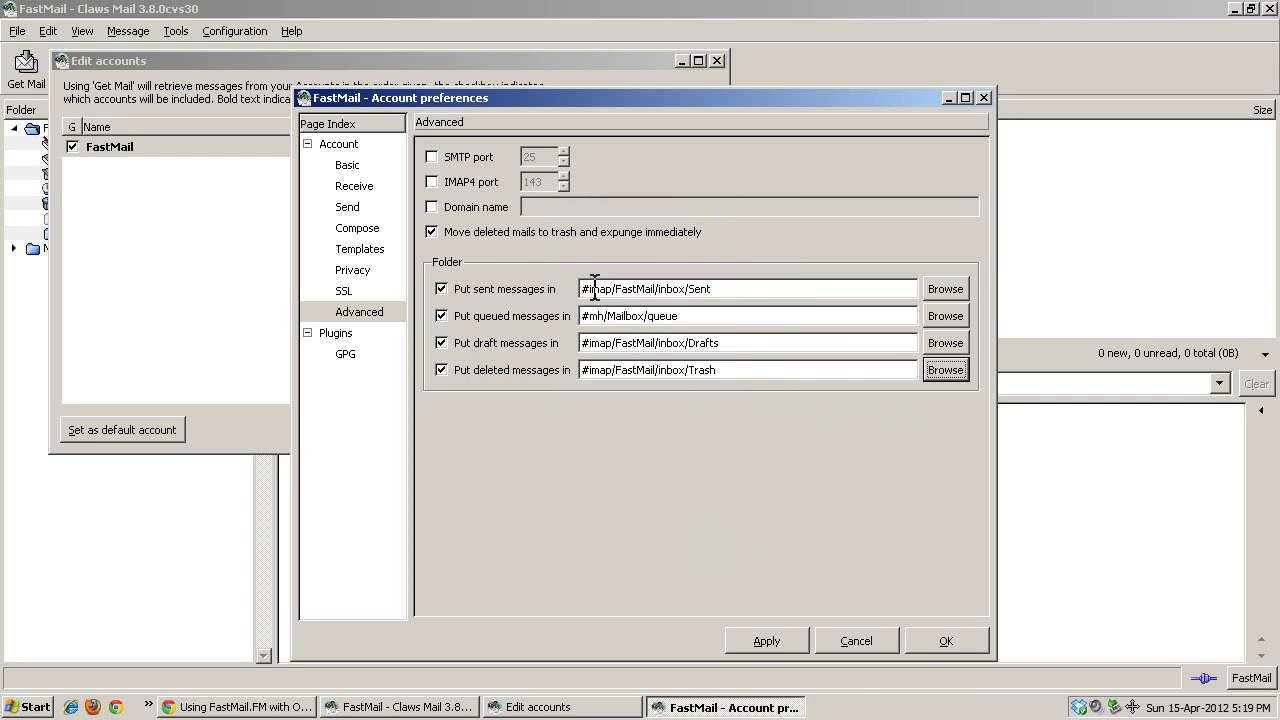
Review the Drafts, Trash and #mh/Mailbox/queue paths, then save and close the account settings.
{"action": "left_click_drag", "start_coordinate": [597, 342], "coordinate": [722, 348]}
{"action": "left_click_drag", "start_coordinate": [621, 370], "coordinate": [760, 371]}
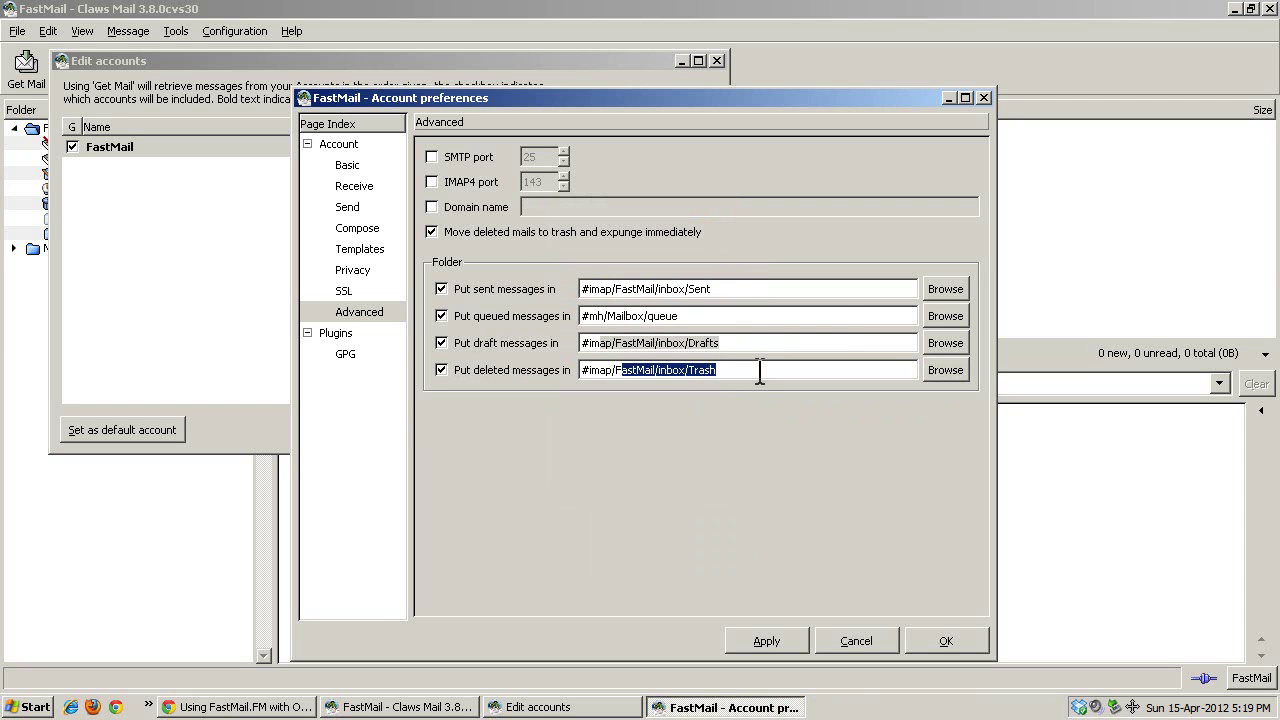
{"action": "left_click_drag", "start_coordinate": [597, 316], "coordinate": [725, 317]}
{"action": "left_click", "coordinate": [730, 316]}
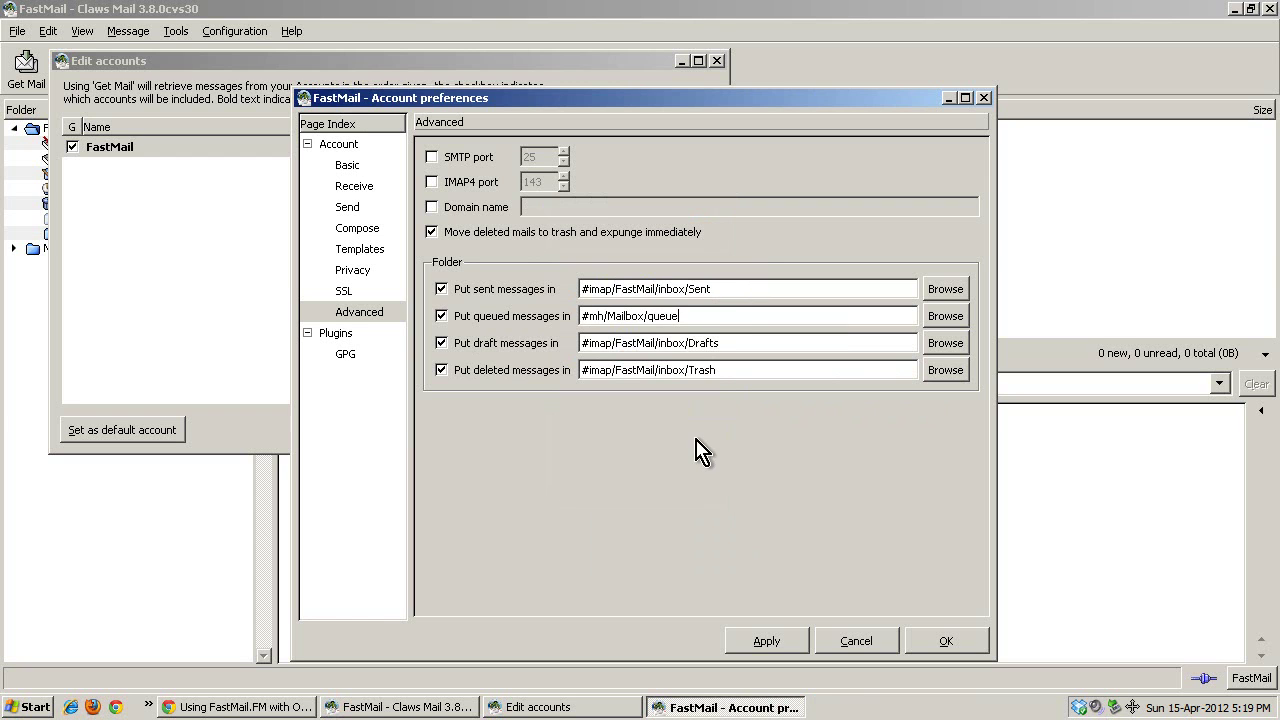
{"action": "left_click", "coordinate": [762, 641]}
{"action": "left_click", "coordinate": [942, 645]}
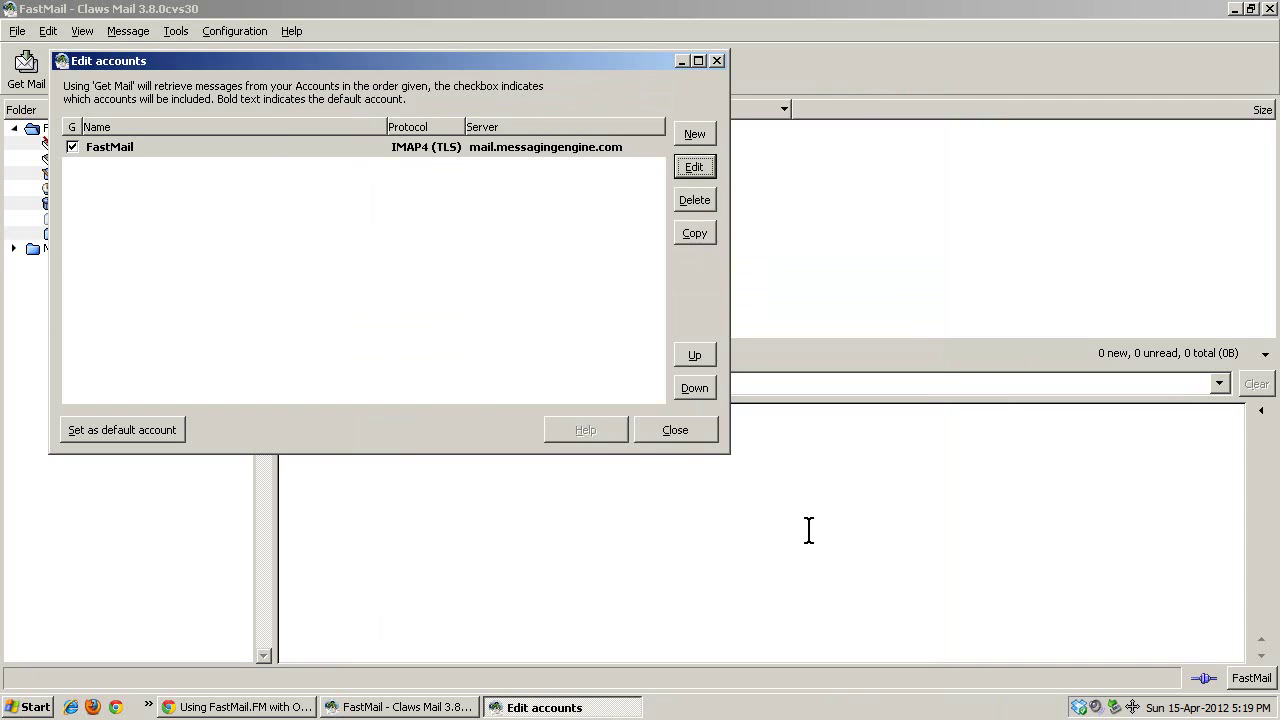
{"action": "left_click", "coordinate": [680, 434]}
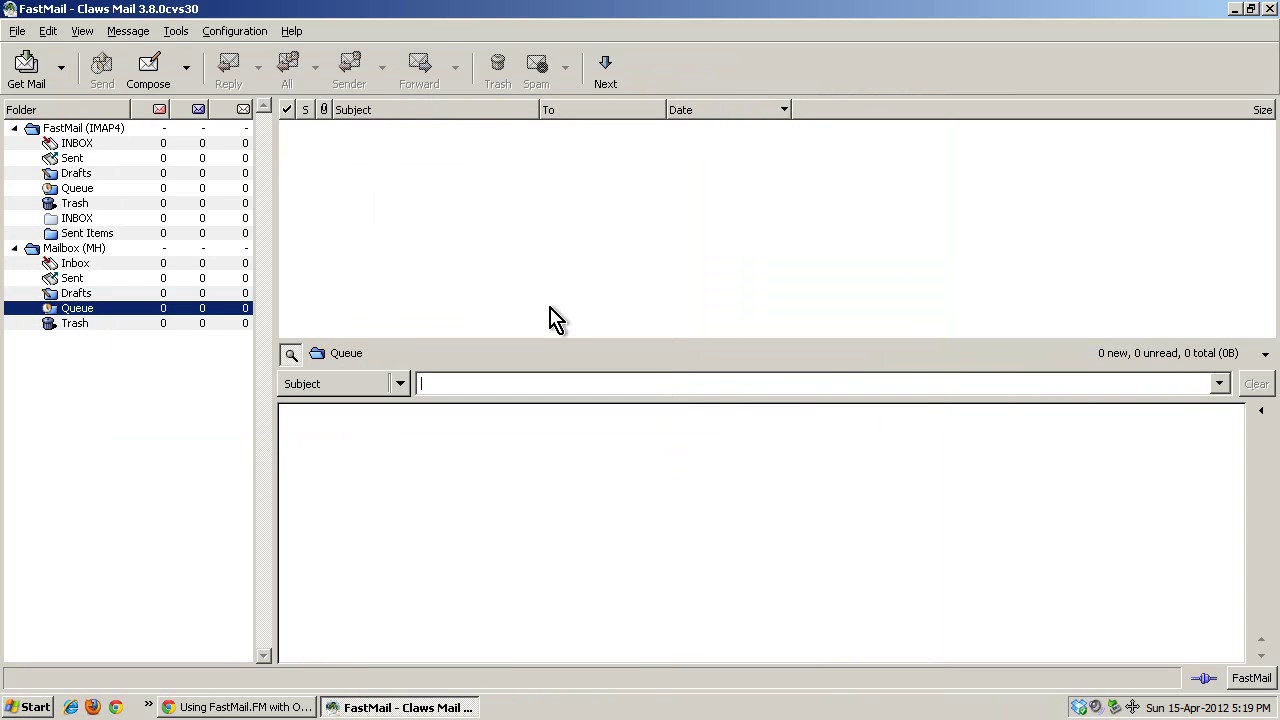
Open the FastMail INBOX, then the Plugins window from the Configuration menu.
{"action": "left_click", "coordinate": [14, 248]}
{"action": "left_click", "coordinate": [75, 143]}
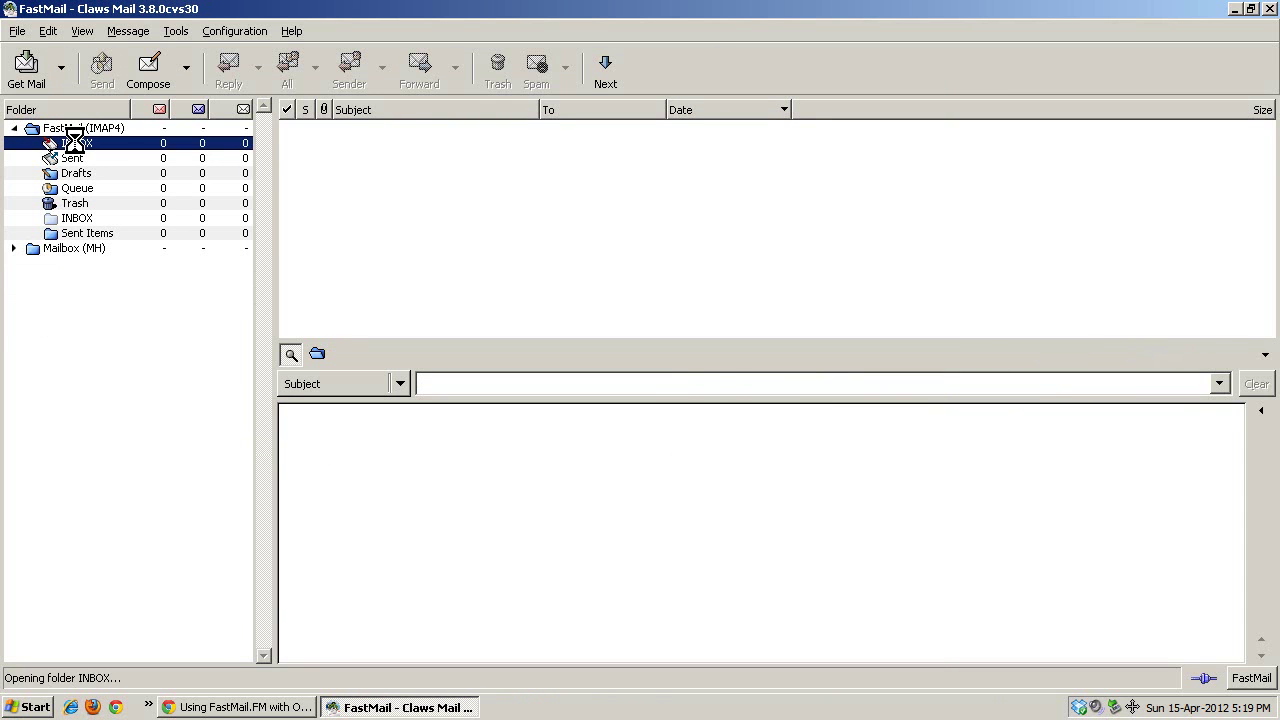
{"action": "left_click", "coordinate": [243, 38]}
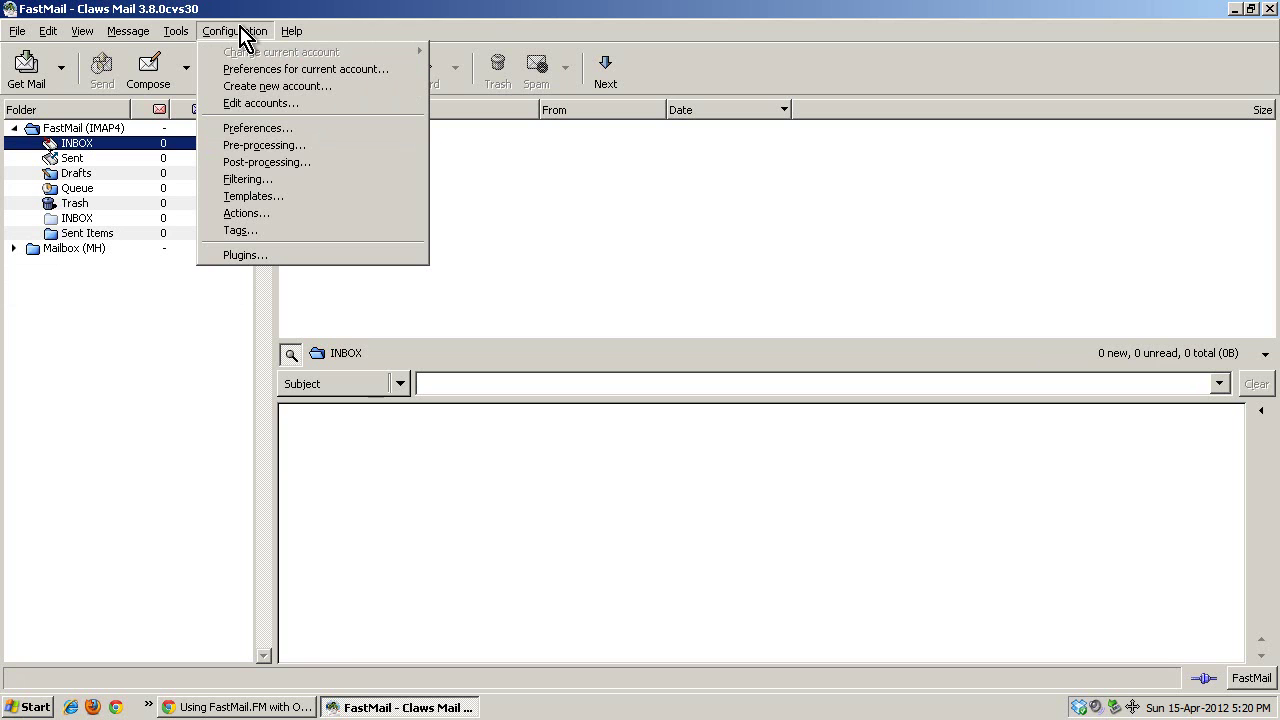
{"action": "left_click", "coordinate": [240, 32]}
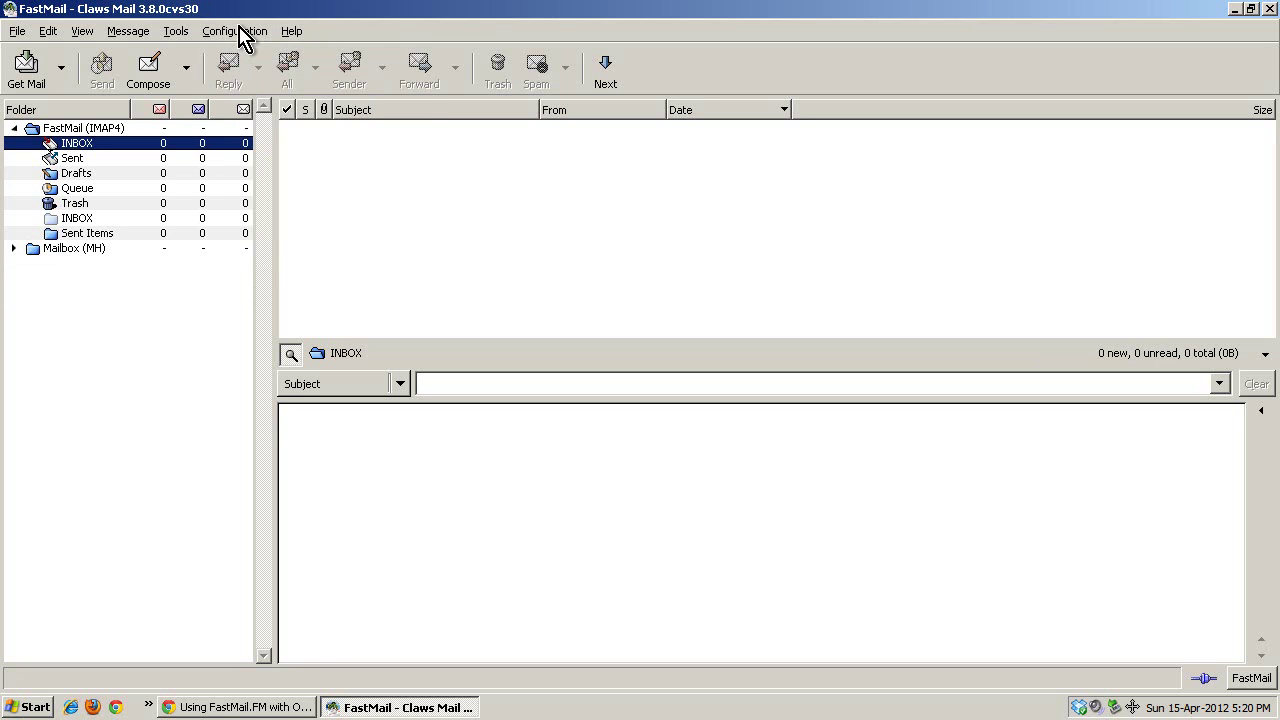
{"action": "left_click", "coordinate": [243, 32]}
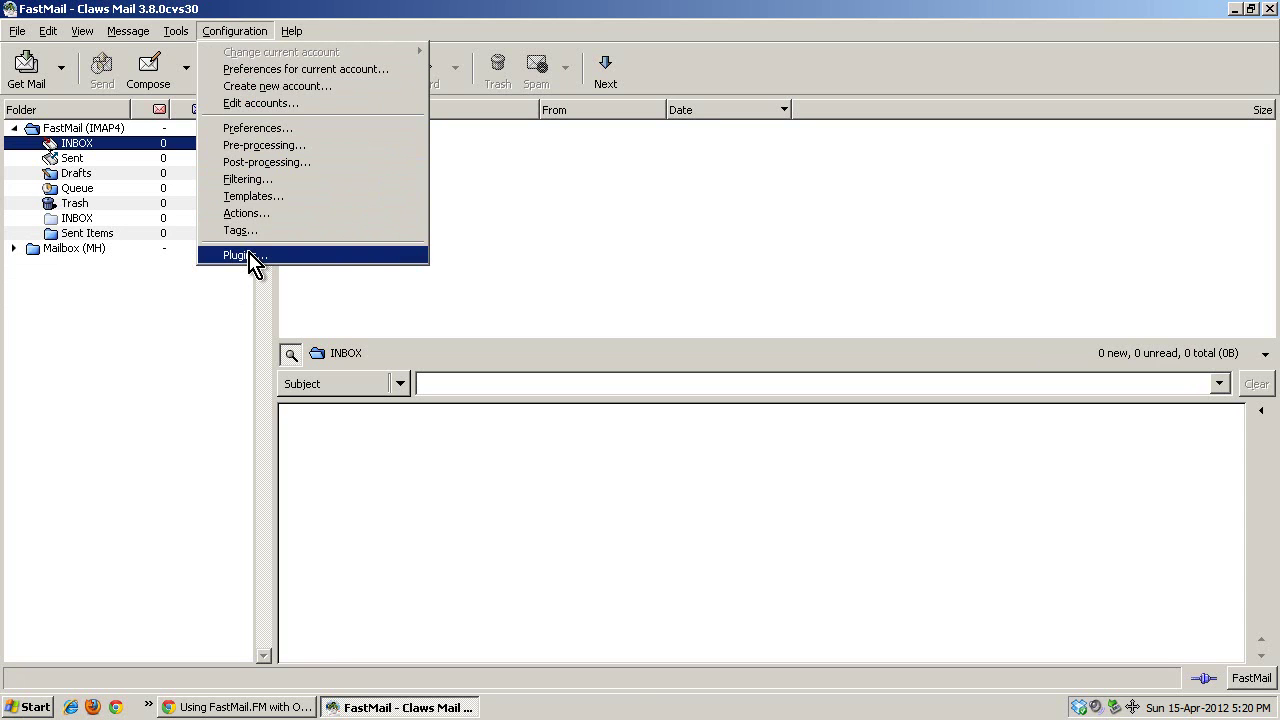
{"action": "left_click", "coordinate": [255, 262]}
Choose gtkhtml2_viewer.dll from the claws-mail plugins folder to load.
{"action": "left_click_drag", "start_coordinate": [244, 12], "coordinate": [355, 86]}
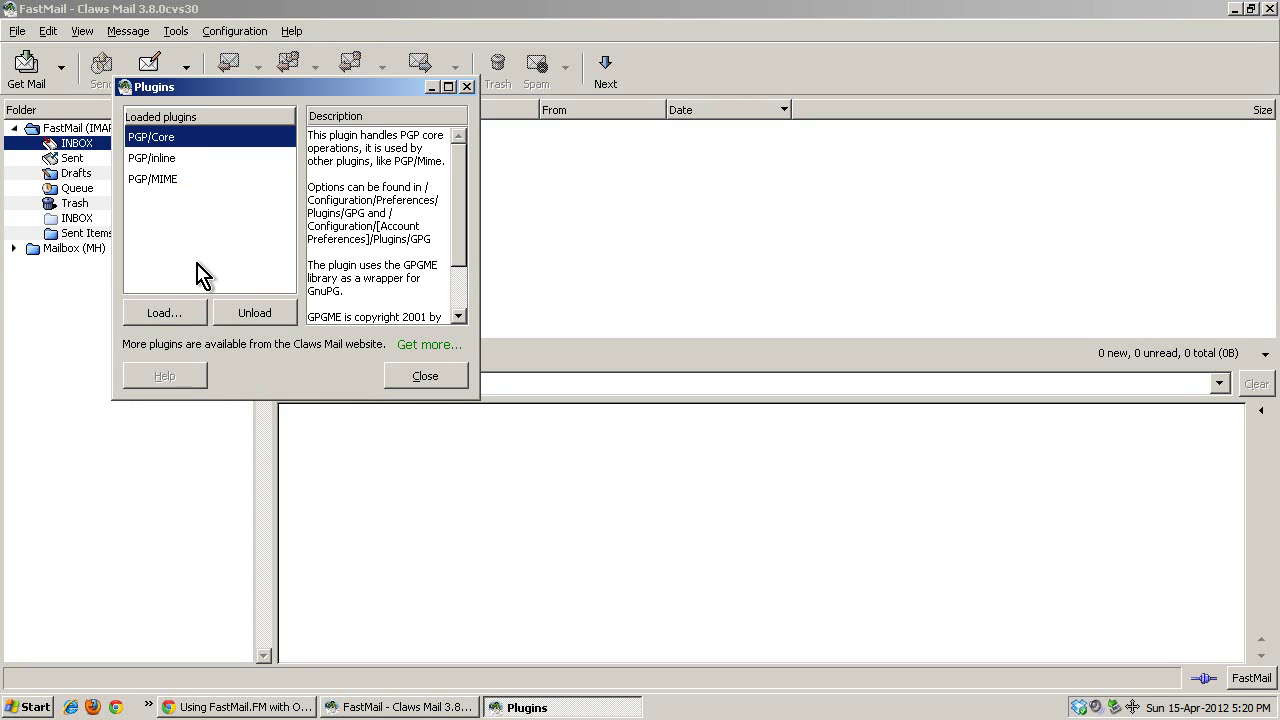
{"action": "left_click", "coordinate": [160, 316]}
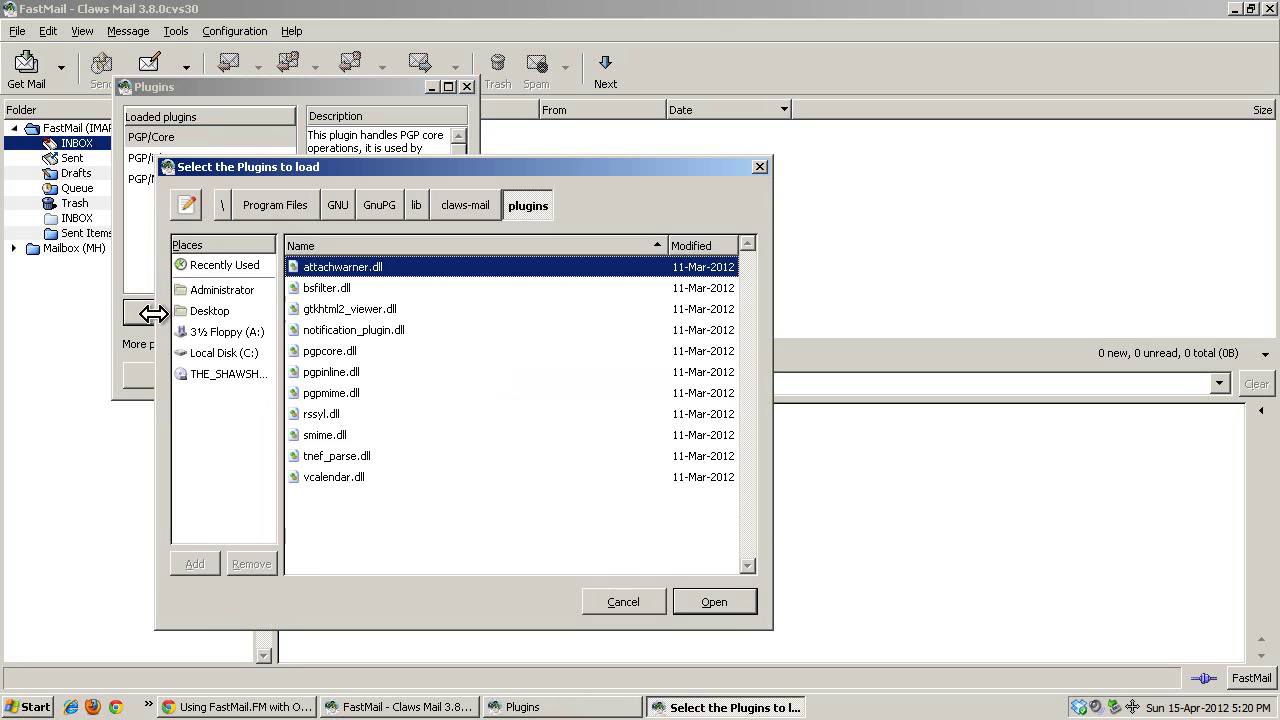
{"action": "left_click", "coordinate": [332, 312]}
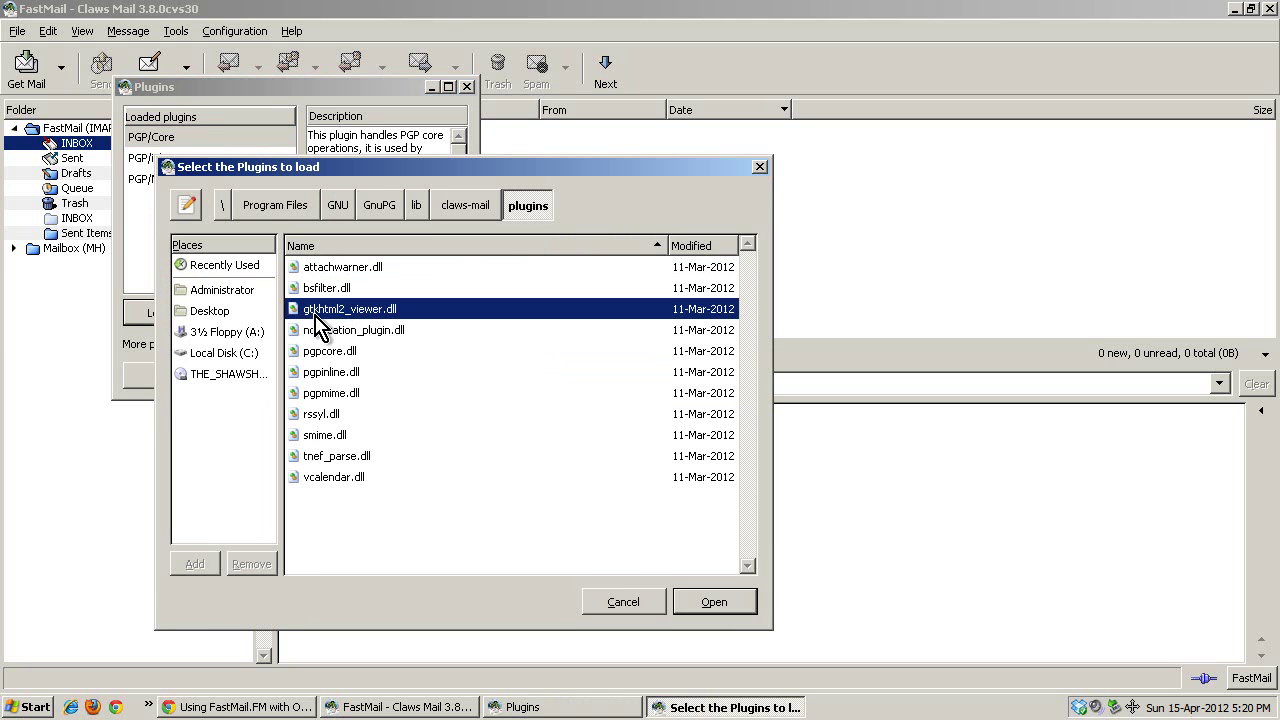